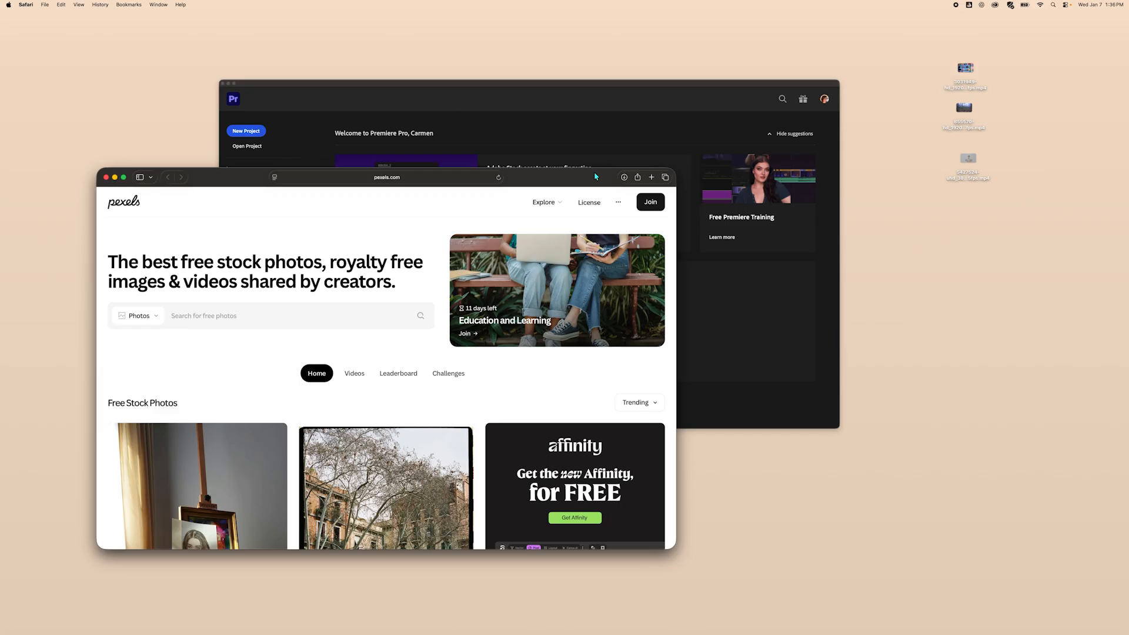
# Browse the Pexels free stock photos home page.
pyautogui.moveTo(594, 174); pyautogui.dragTo(557, 198)
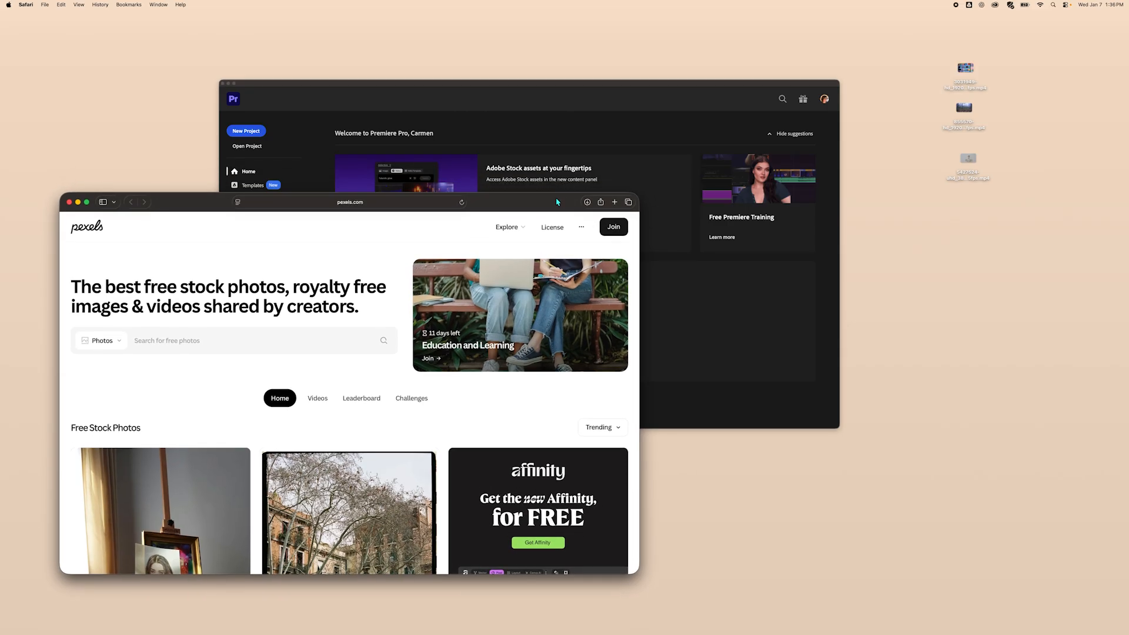
pyautogui.moveTo(514, 204); pyautogui.dragTo(716, 68)
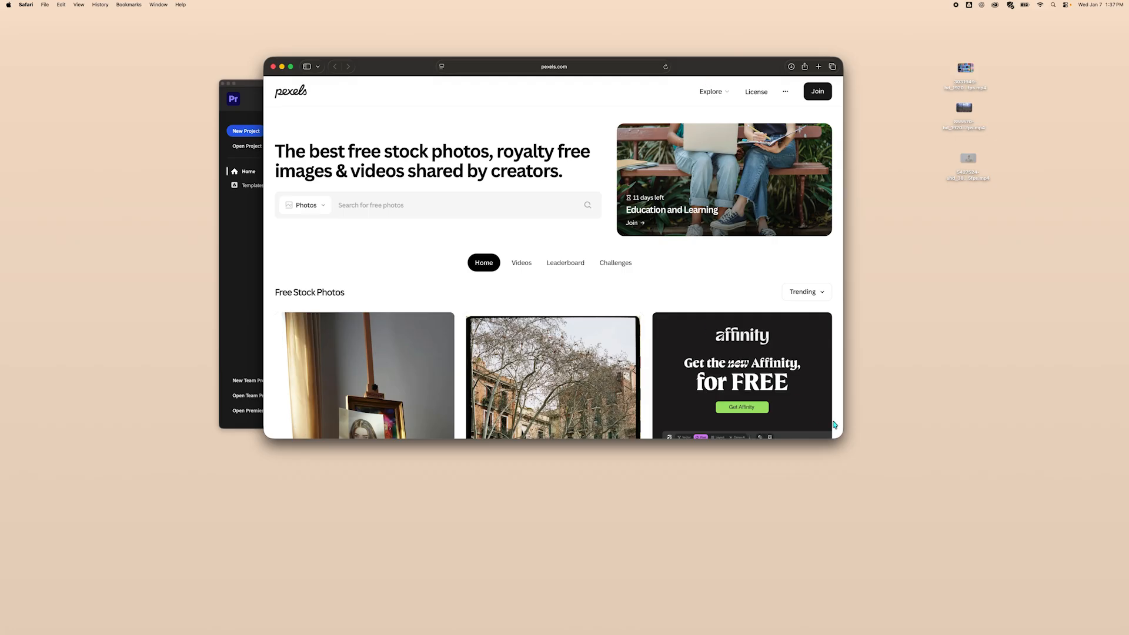
pyautogui.moveTo(841, 438); pyautogui.dragTo(896, 549)
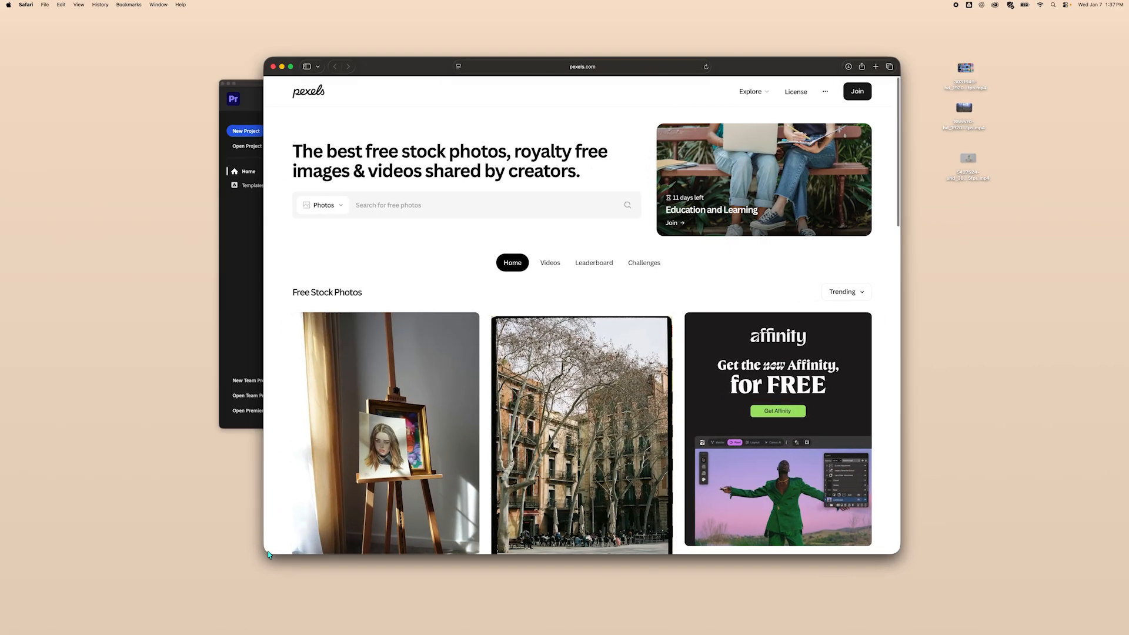
pyautogui.scroll(-5, 268, 554)
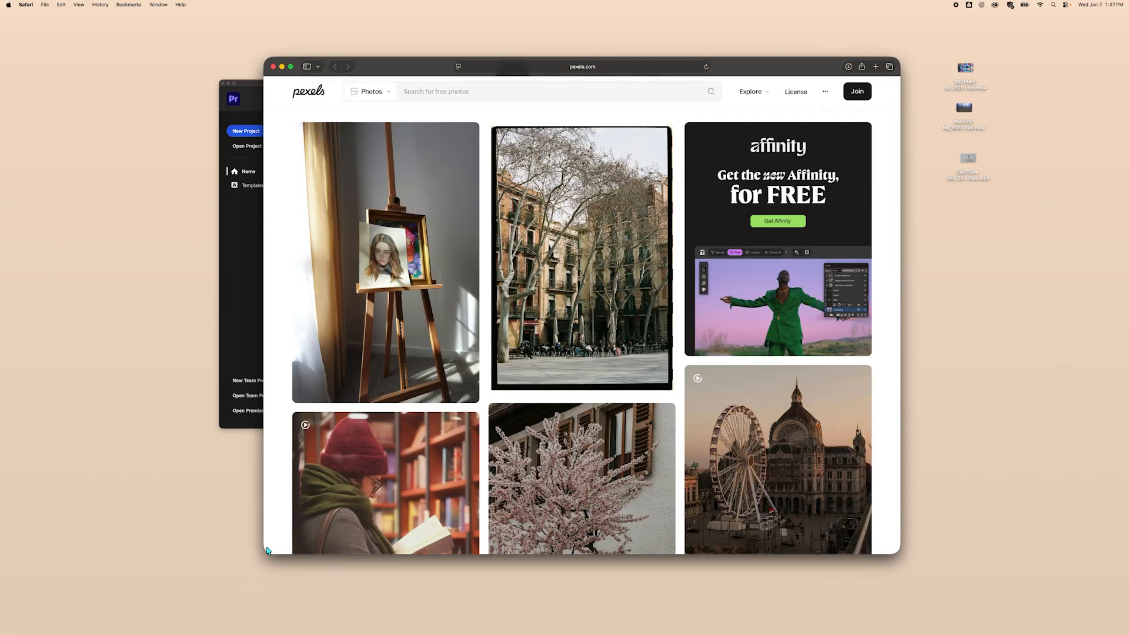
# Preview the downloaded balloon video clip from the desktop and close the preview.
pyautogui.click(972, 71)
pyautogui.press('space')
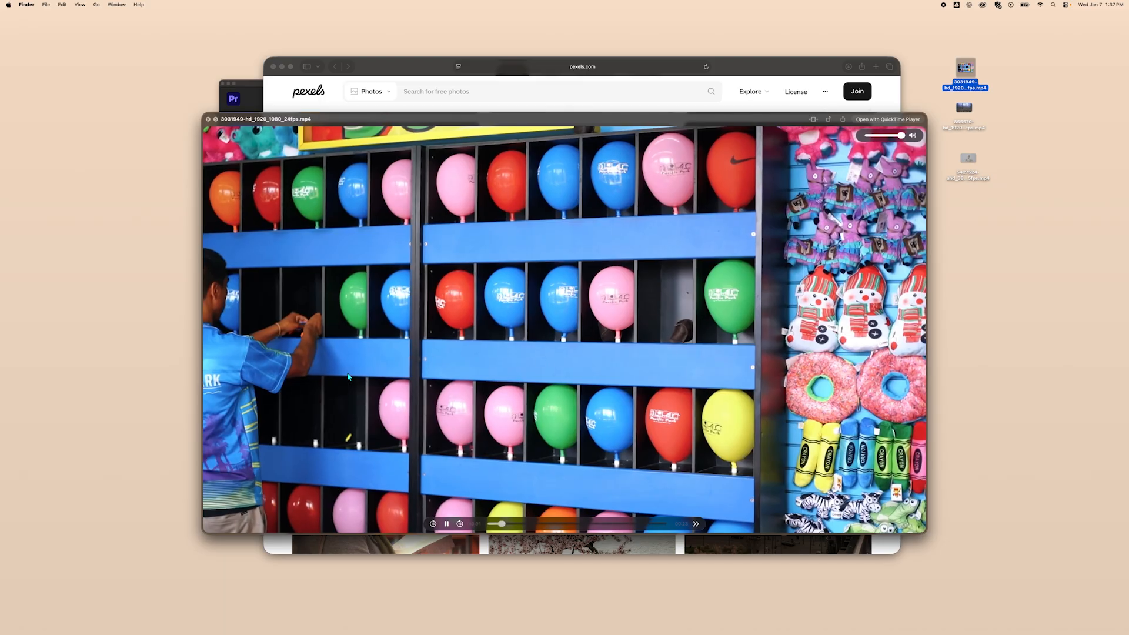
pyautogui.click(446, 524)
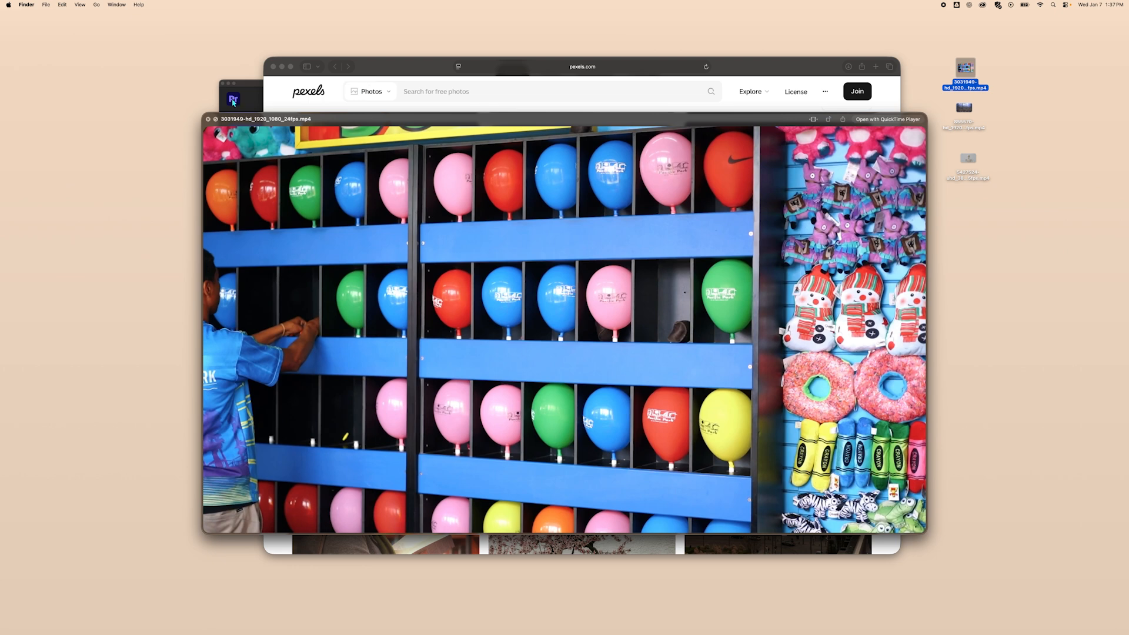
pyautogui.click(210, 118)
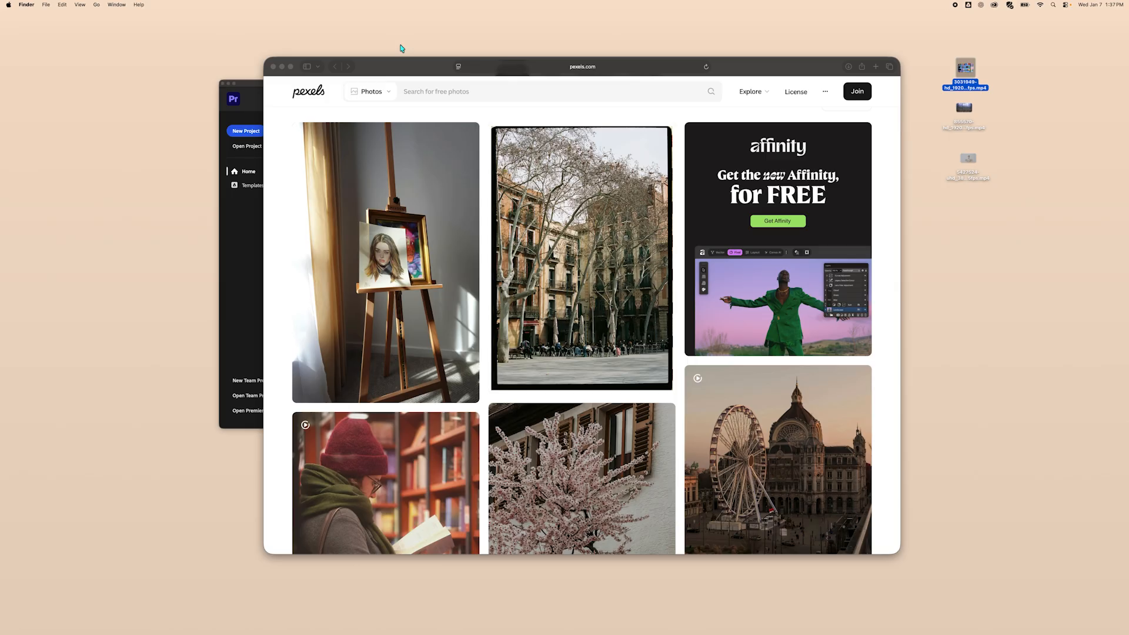
# Close the browser window and reposition the Premiere Pro start screen toward the upper left.
pyautogui.click(272, 68)
pyautogui.moveTo(279, 82); pyautogui.dragTo(300, 79)
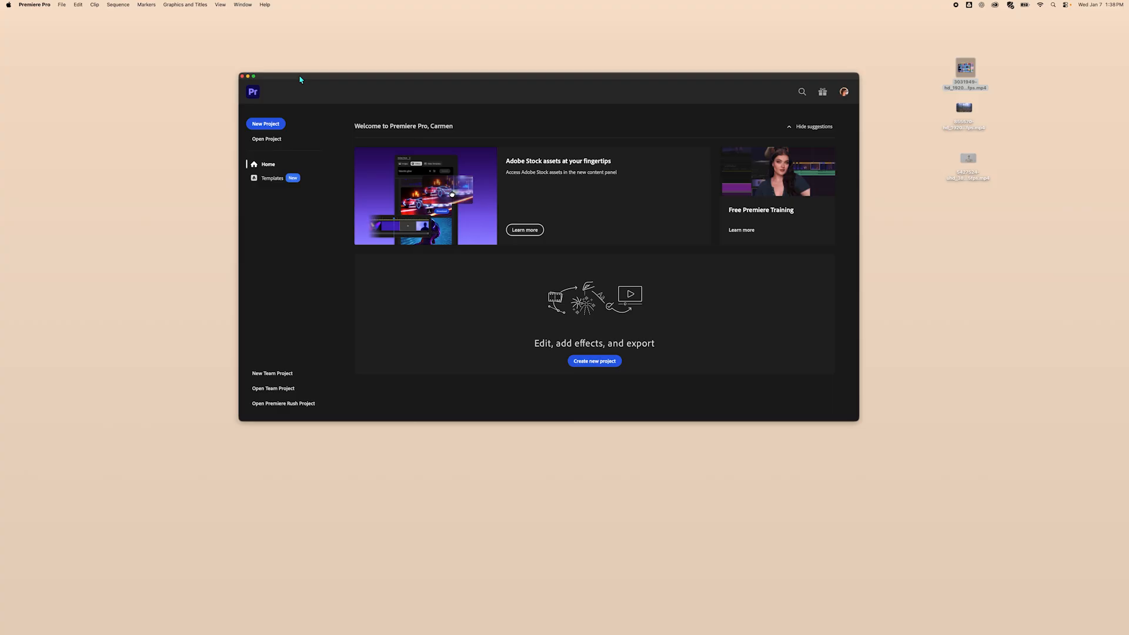
pyautogui.moveTo(303, 79)
pyautogui.mouseDown()
pyautogui.moveTo(292, 71)
pyautogui.moveTo(304, 88)
pyautogui.moveTo(275, 86)
pyautogui.moveTo(294, 80)
pyautogui.mouseUp()
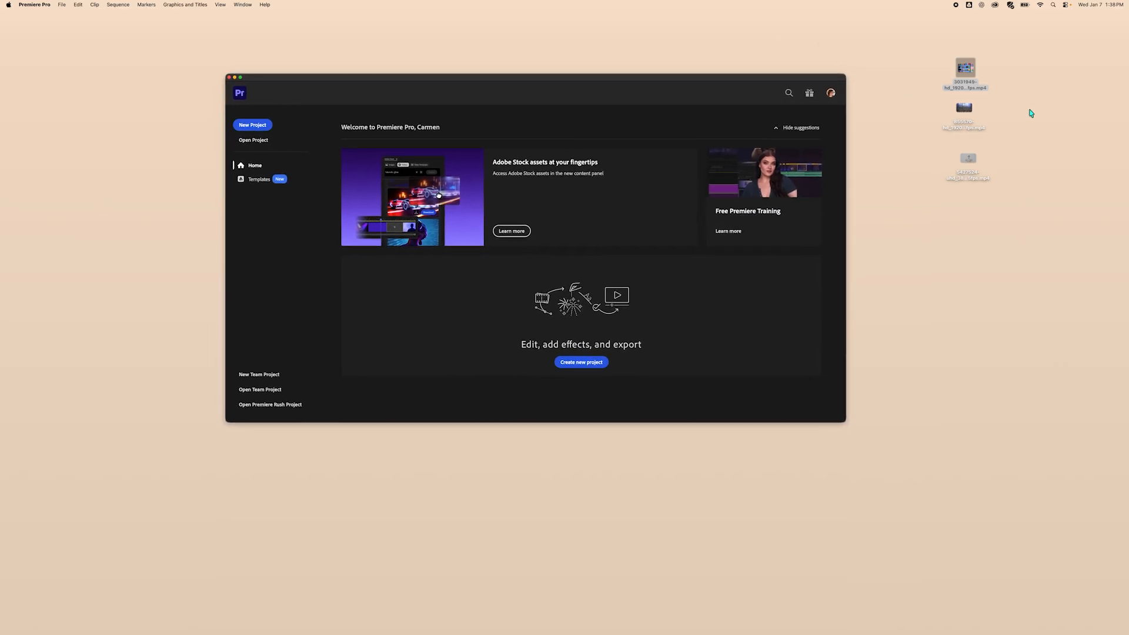
pyautogui.click(914, 178)
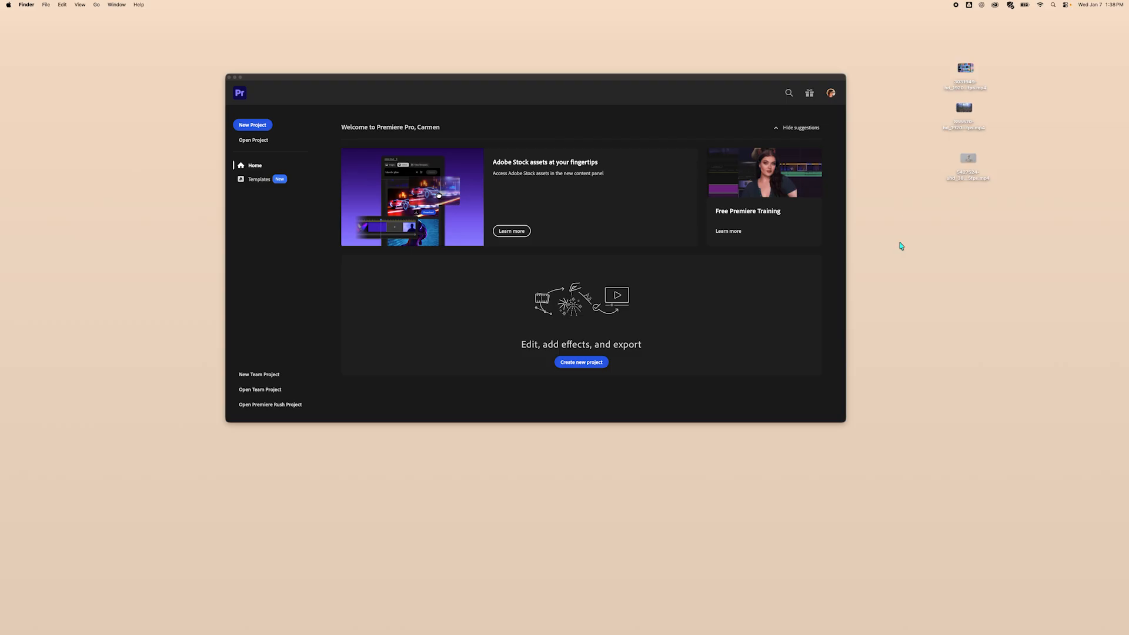
pyautogui.moveTo(741, 81); pyautogui.dragTo(656, 60)
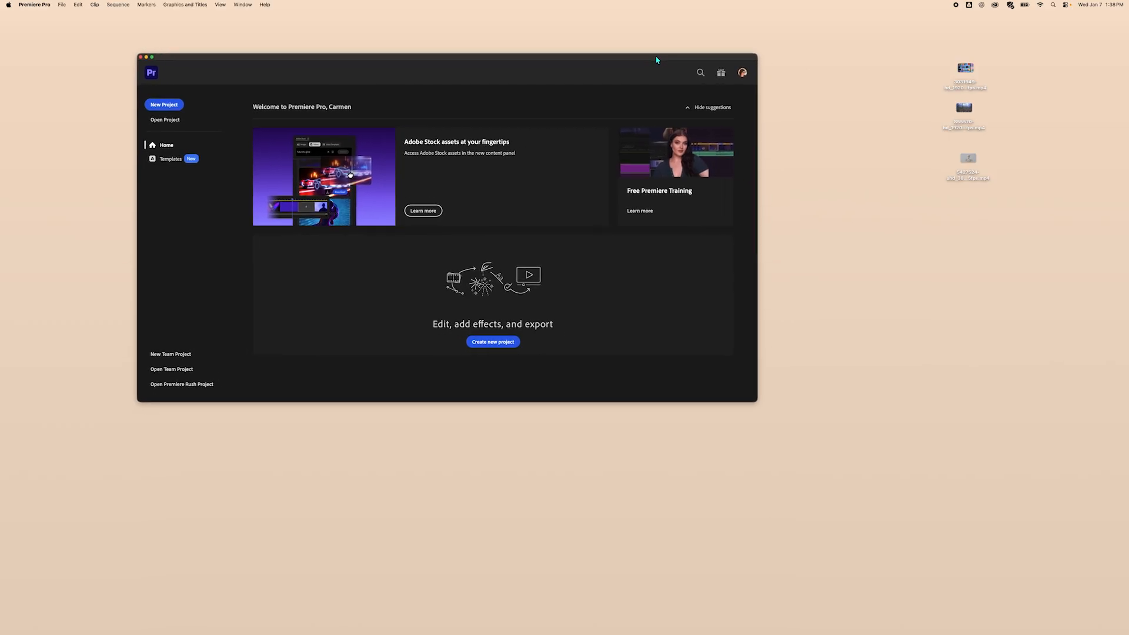
pyautogui.click(804, 195)
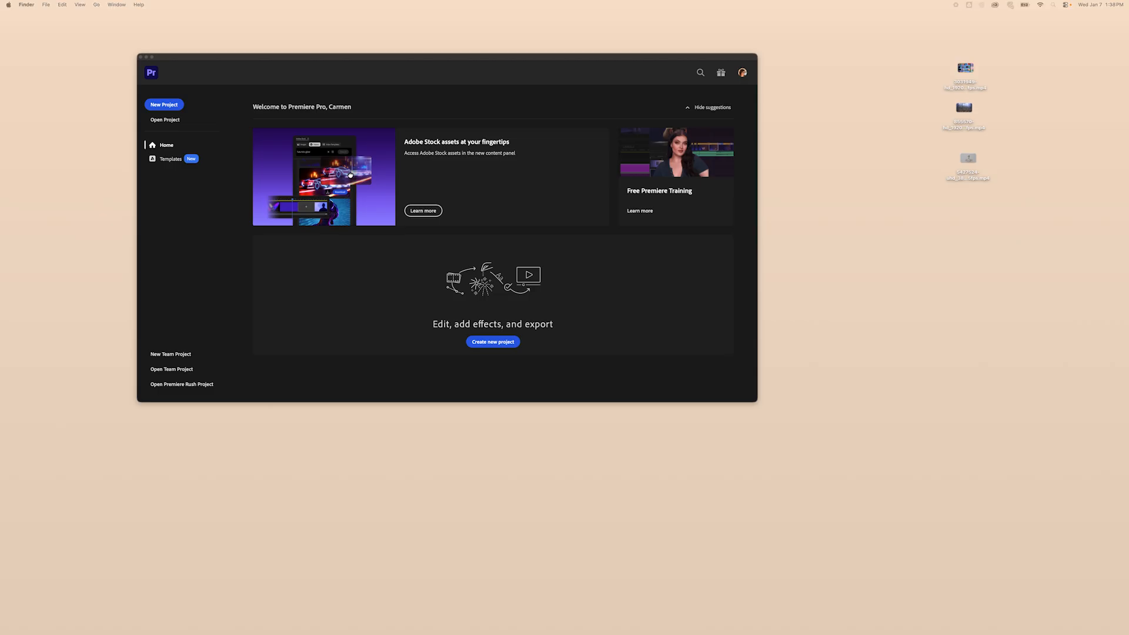
# Move the three downloaded video files from the desktop into the treatment folder.
pyautogui.moveTo(678, 242); pyautogui.dragTo(875, 134)
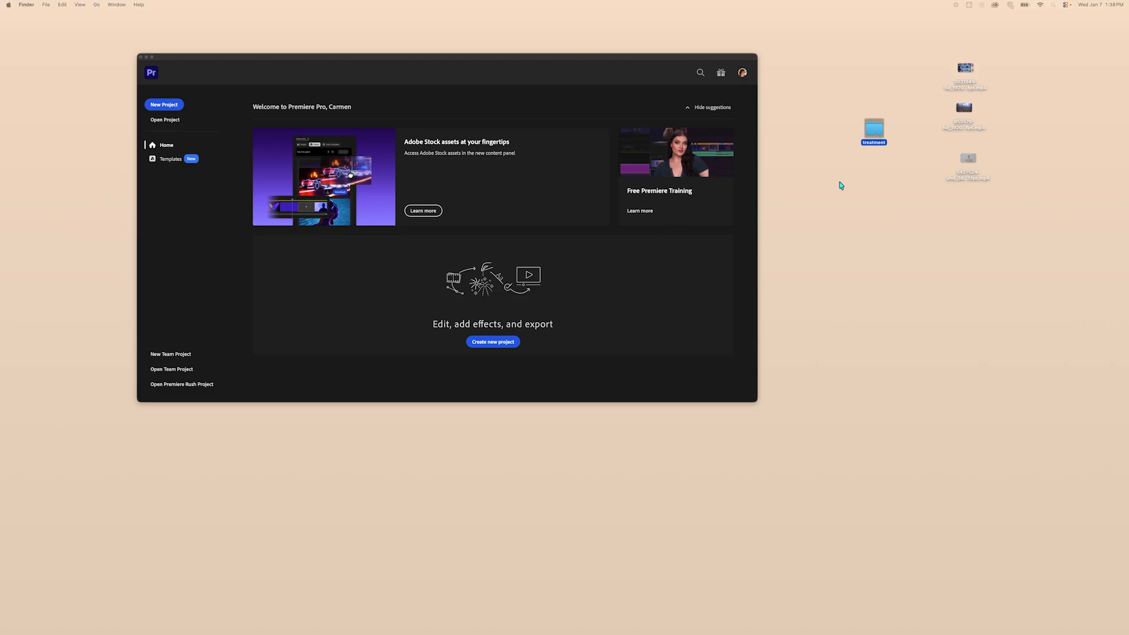
pyautogui.doubleClick(875, 129)
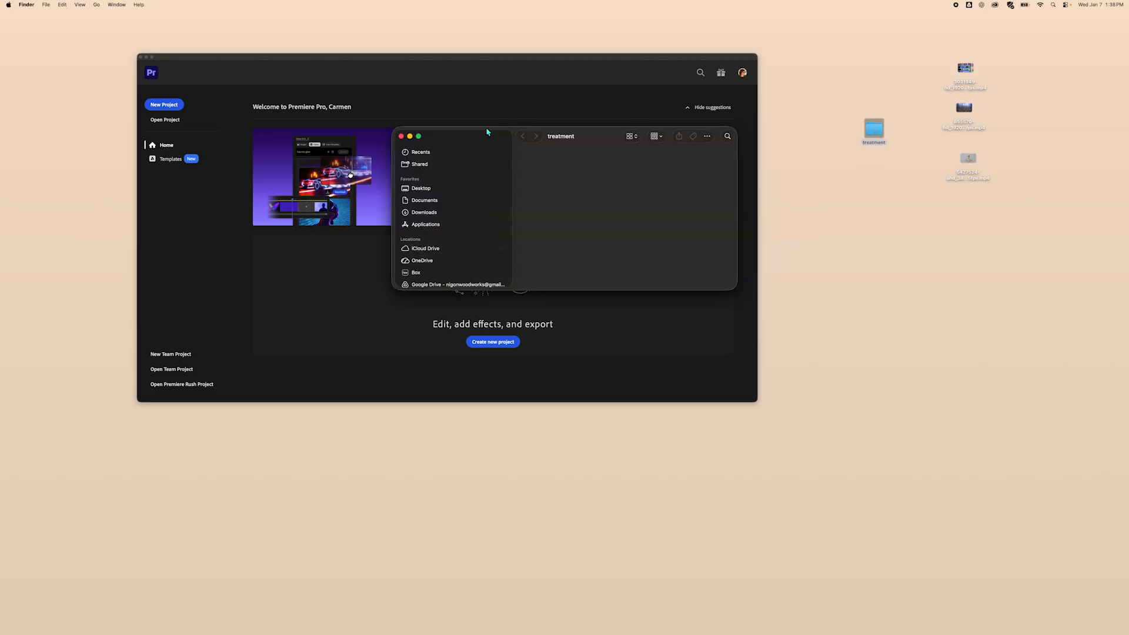
pyautogui.moveTo(482, 133); pyautogui.dragTo(566, 51)
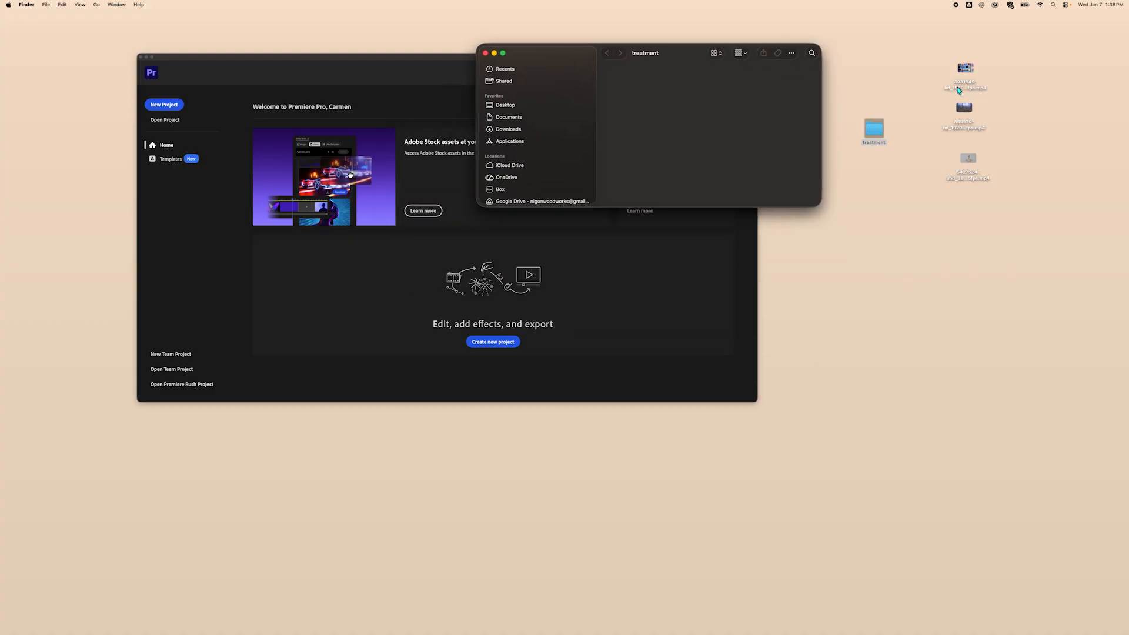
pyautogui.moveTo(947, 59); pyautogui.dragTo(994, 182)
pyautogui.moveTo(964, 72); pyautogui.dragTo(874, 129)
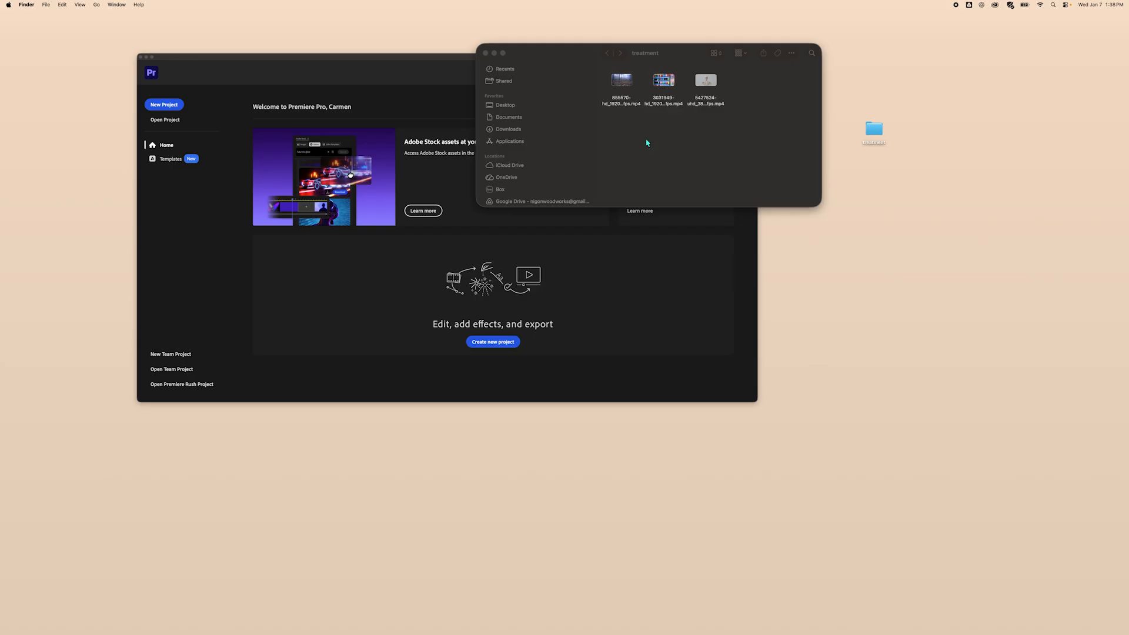
pyautogui.click(485, 54)
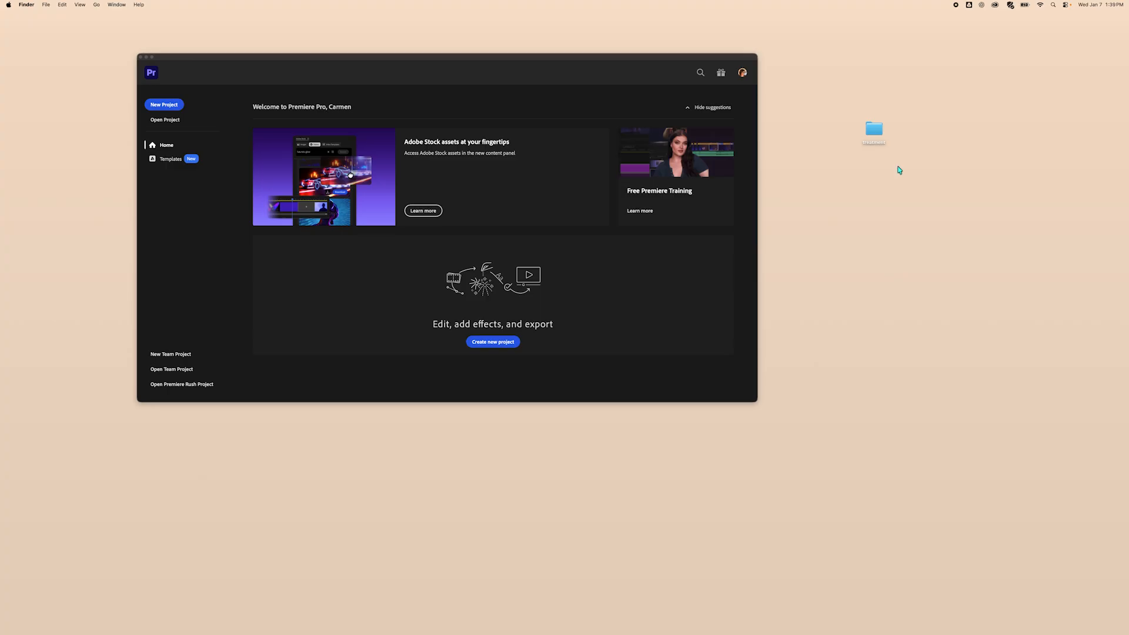
# Create a new project named treatment, with its location set to the treatment folder on the Desktop.
pyautogui.moveTo(874, 130); pyautogui.dragTo(937, 81)
pyautogui.moveTo(528, 58); pyautogui.dragTo(617, 59)
pyautogui.click(262, 107)
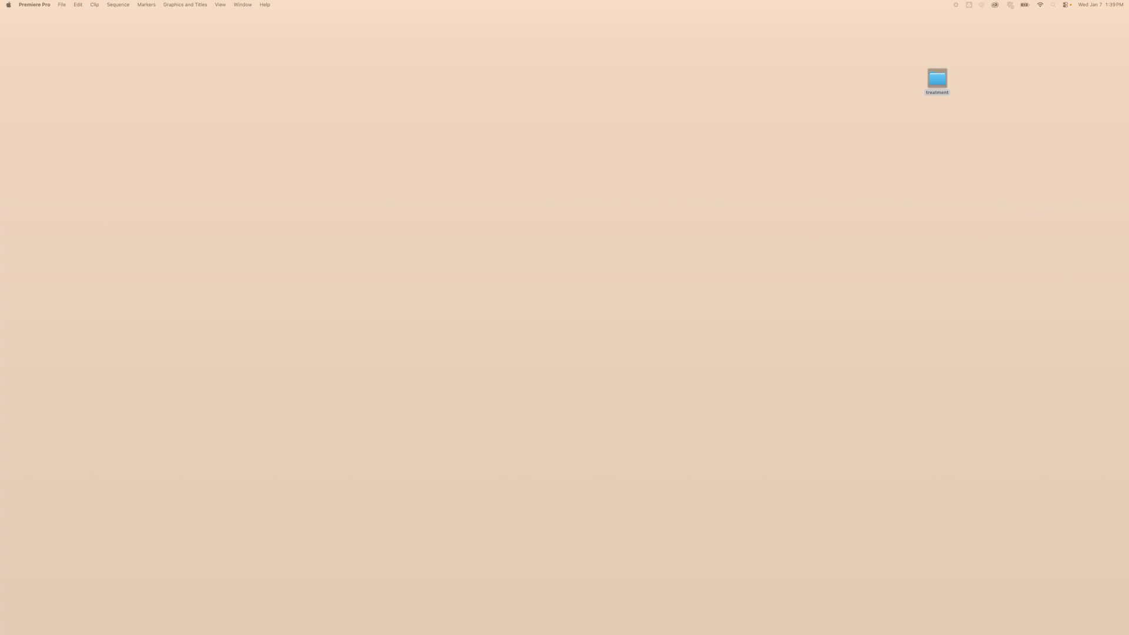
pyautogui.moveTo(531, 115); pyautogui.dragTo(749, 197)
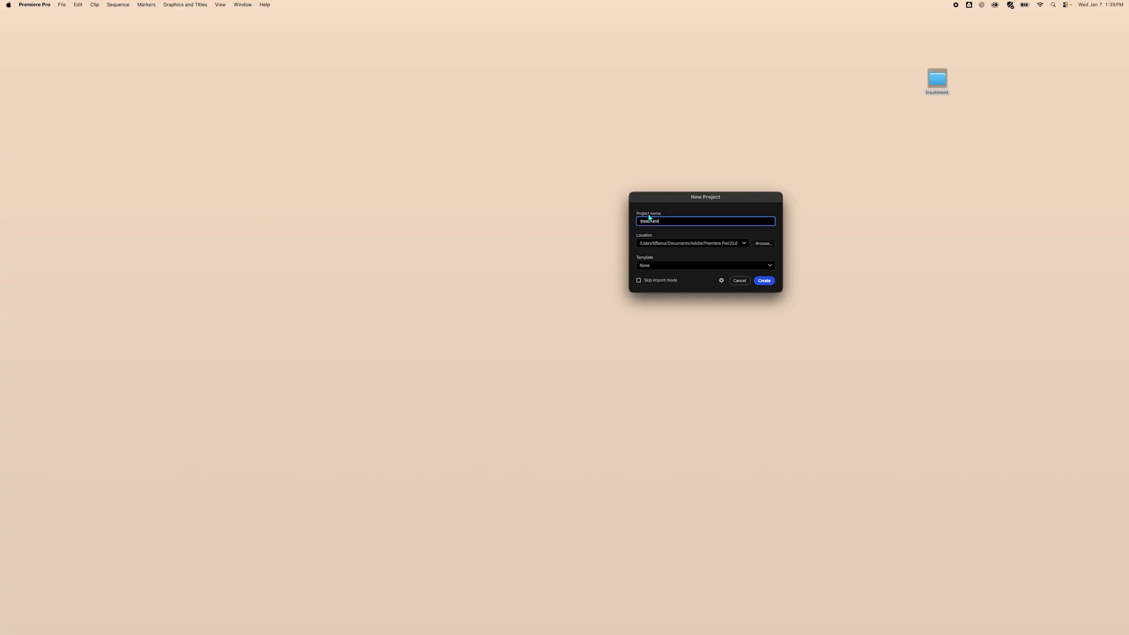
pyautogui.click(764, 245)
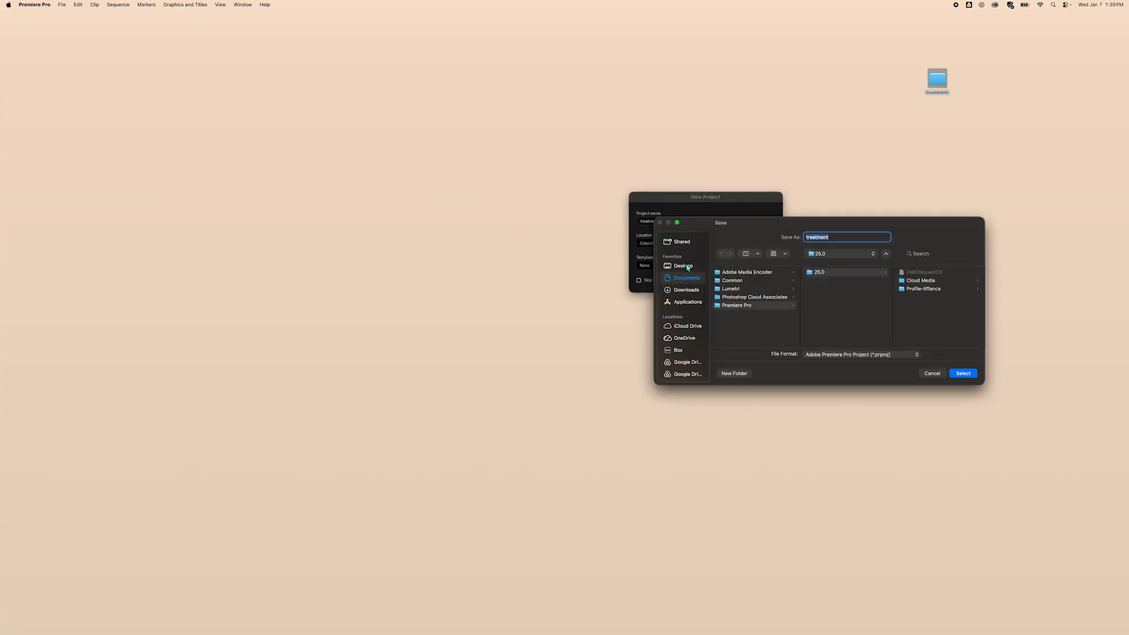
pyautogui.scroll(-10, 743, 326)
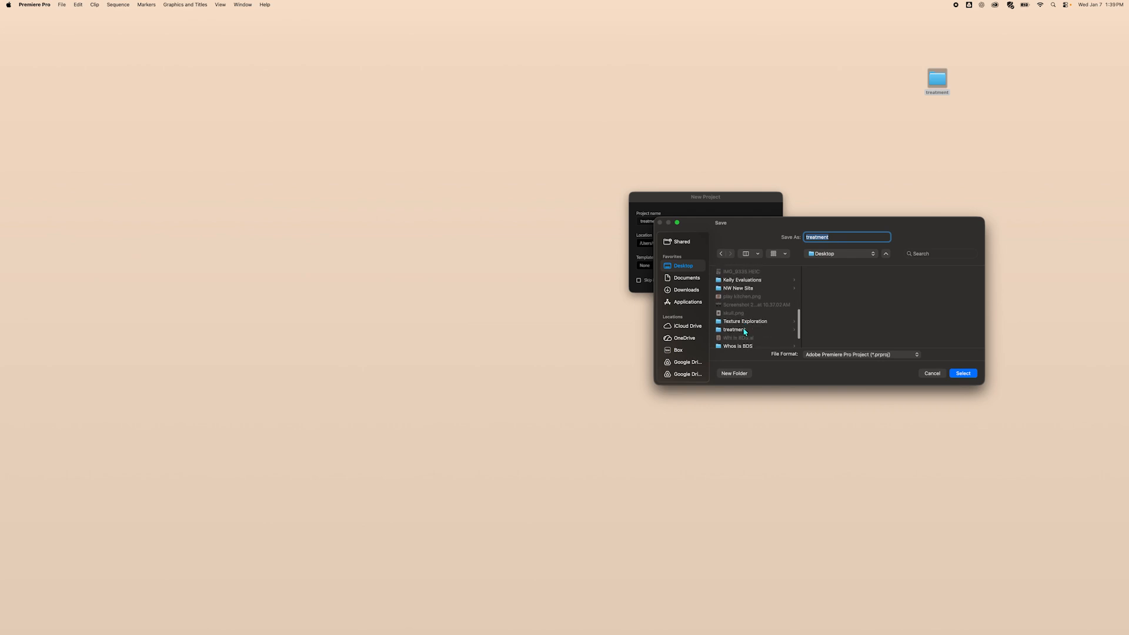
pyautogui.click(743, 331)
pyautogui.click(970, 375)
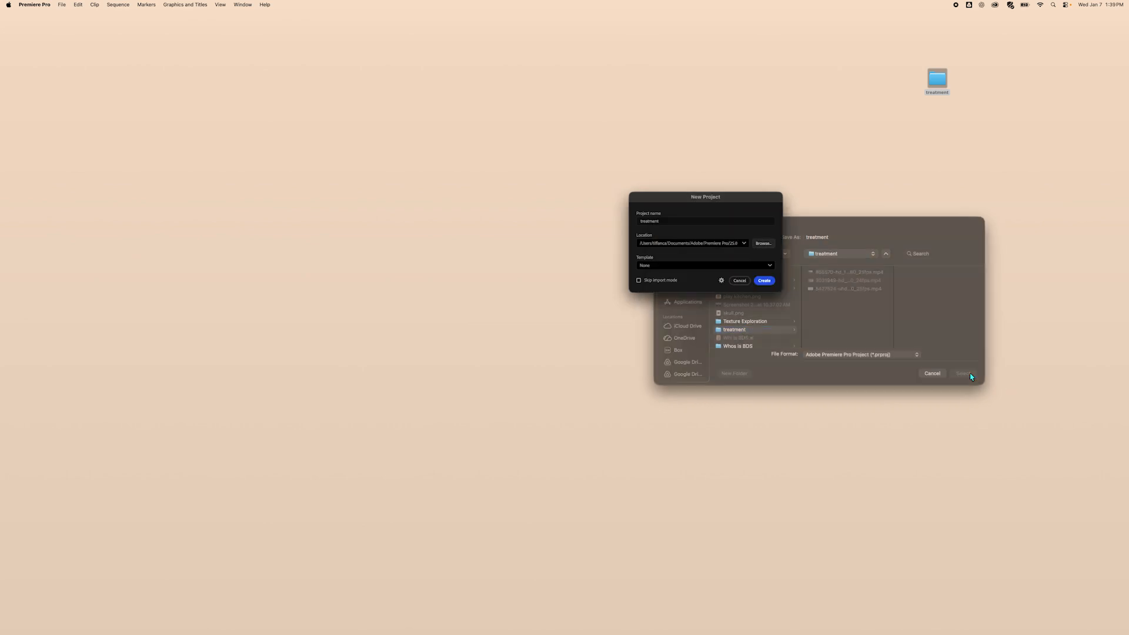
pyautogui.click(764, 281)
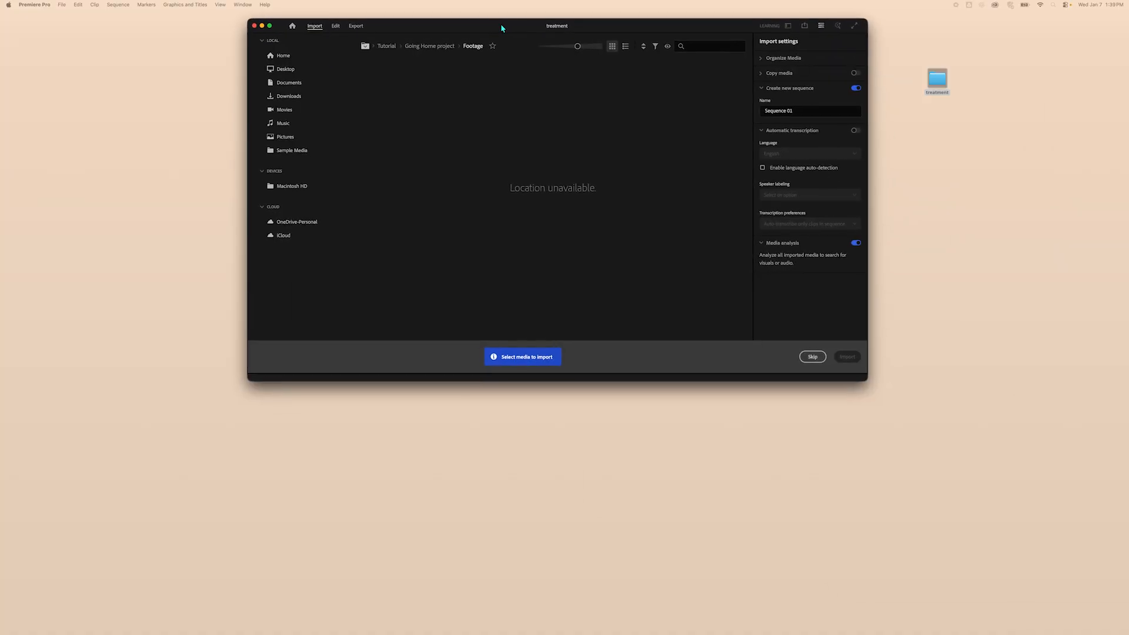
# Skip the import screen and enlarge the Premiere Pro window to fill the screen.
pyautogui.moveTo(501, 28); pyautogui.dragTo(338, 33)
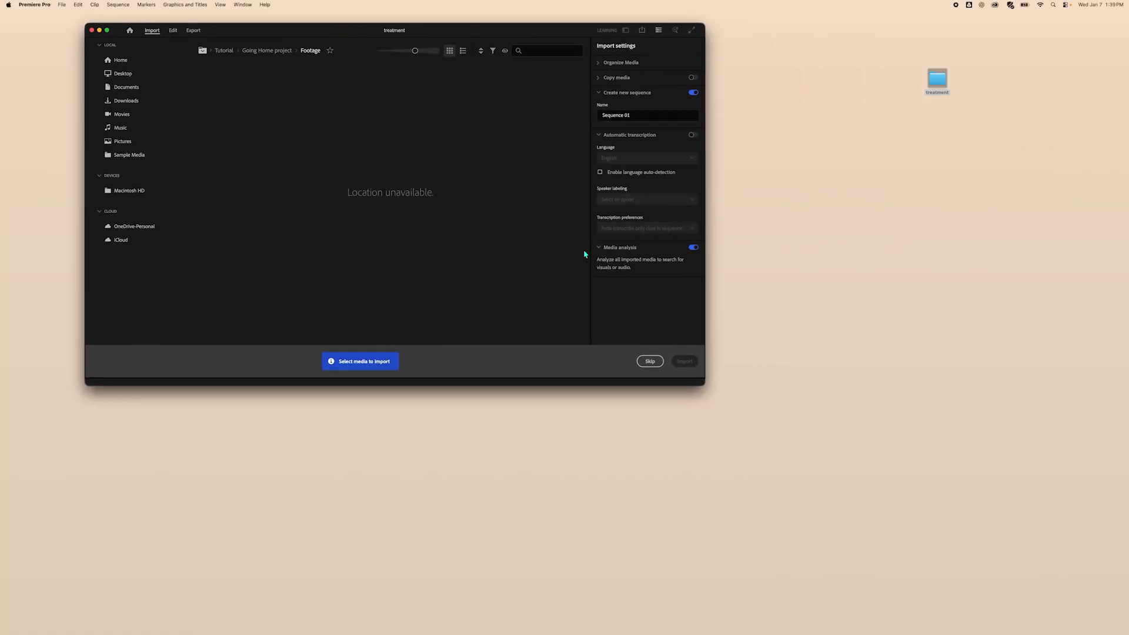
pyautogui.click(649, 361)
pyautogui.moveTo(703, 384); pyautogui.dragTo(1126, 631)
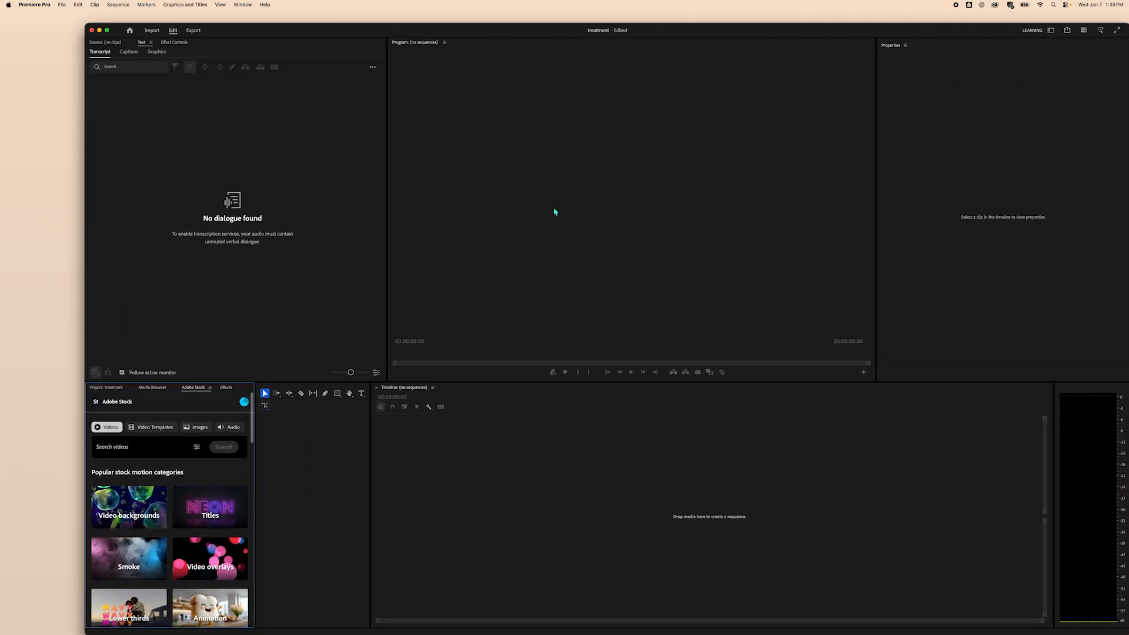
pyautogui.moveTo(107, 30)
pyautogui.moveTo(88, 27); pyautogui.dragTo(0, 14)
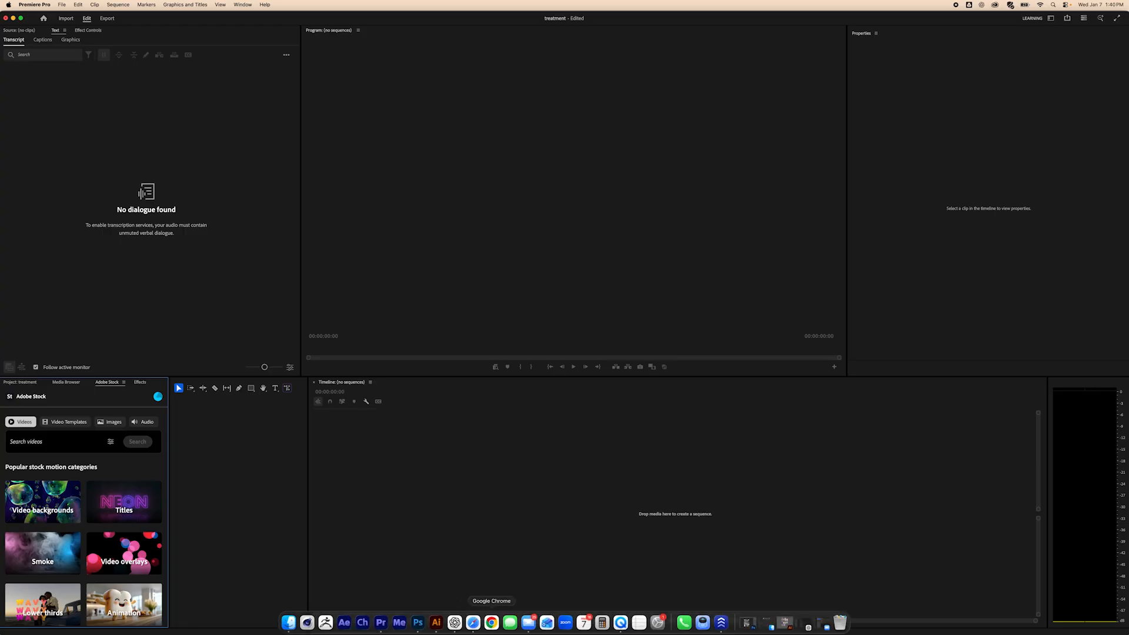
# Switch to System Settings and enlarge the pointer size in the Accessibility Display settings.
pyautogui.click(658, 622)
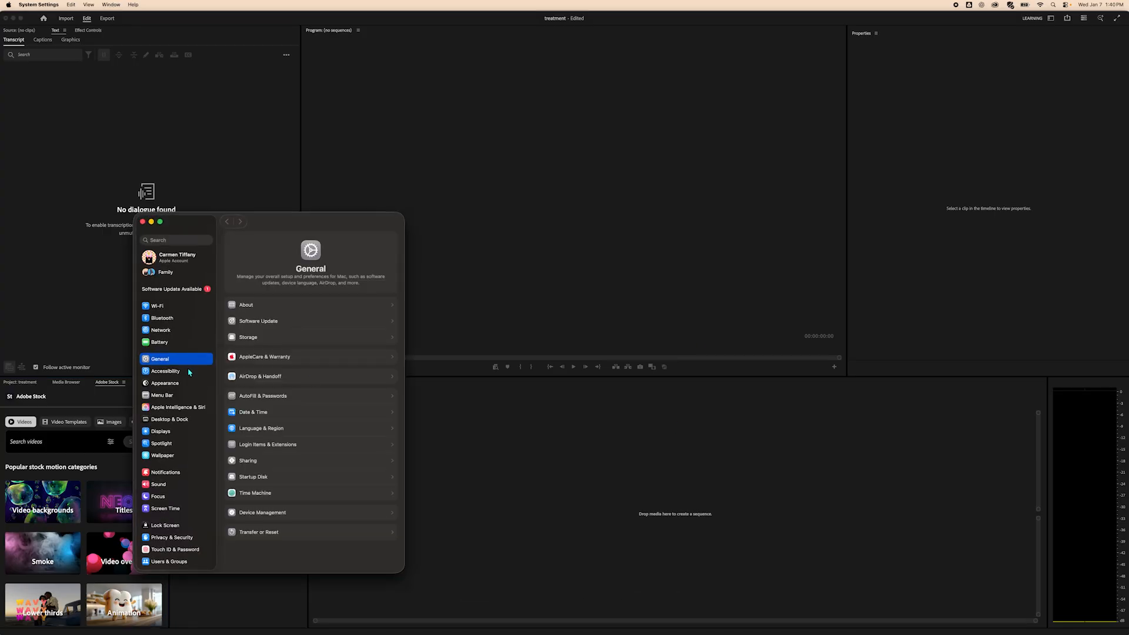
pyautogui.click(192, 370)
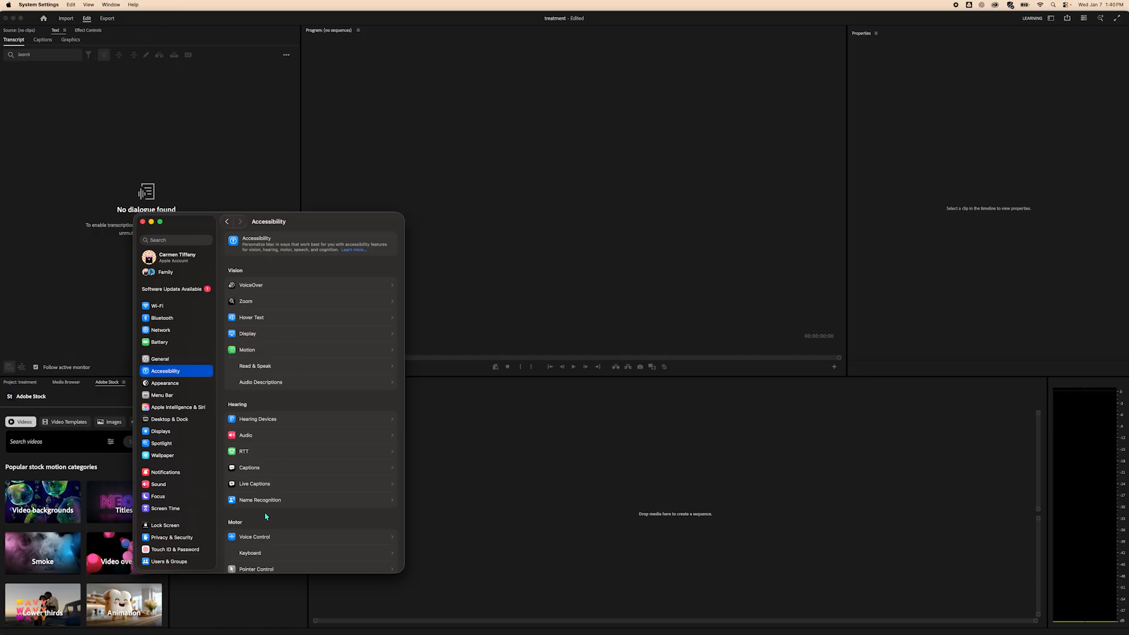
pyautogui.click(293, 336)
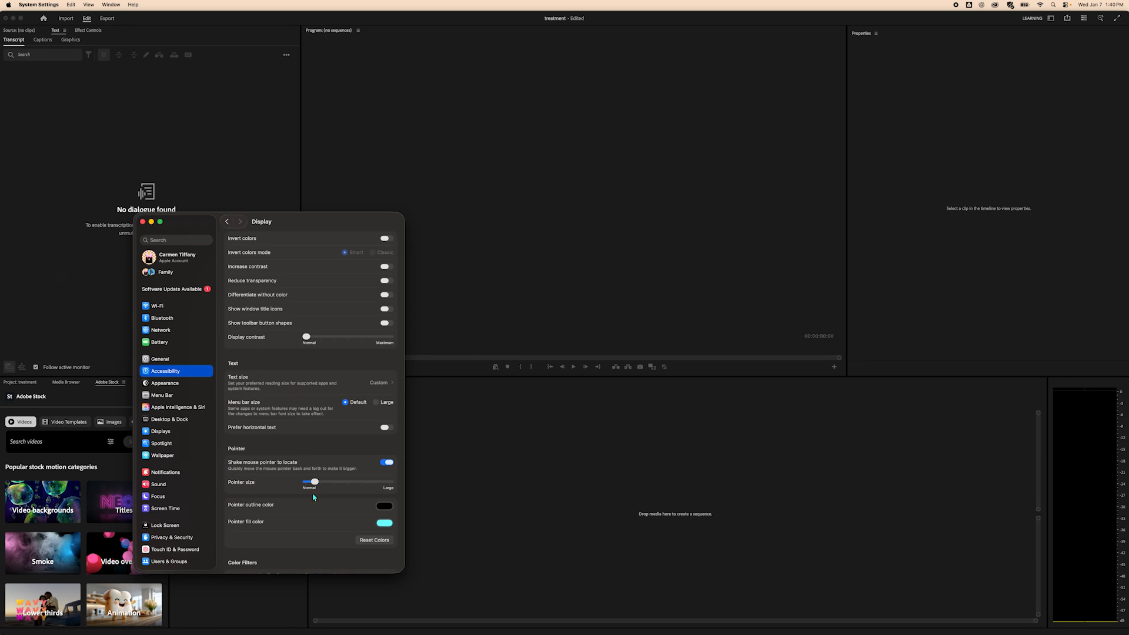
pyautogui.moveTo(315, 482); pyautogui.dragTo(364, 480)
pyautogui.click(142, 221)
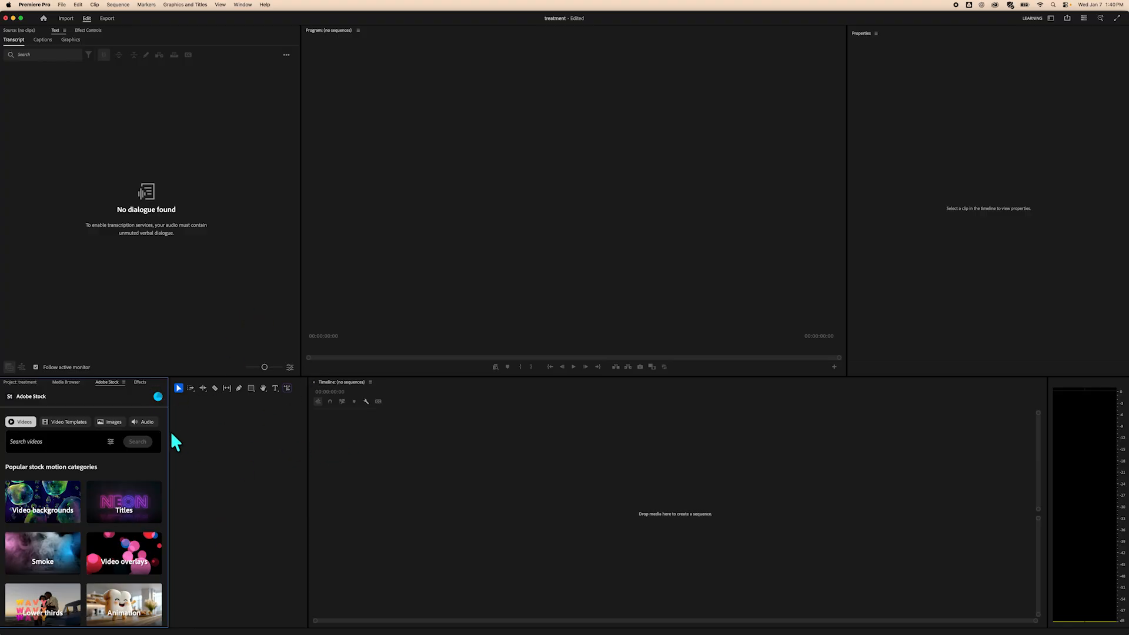
# Widen the Adobe Stock panel in the lower-left frame.
pyautogui.moveTo(169, 434); pyautogui.dragTo(286, 433)
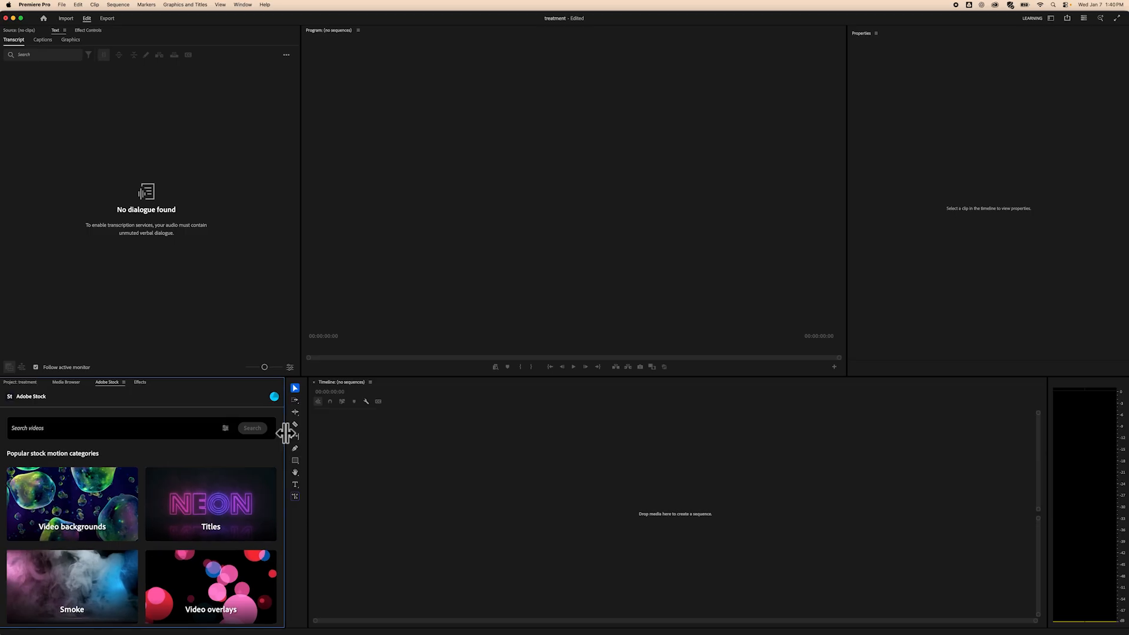
pyautogui.click(244, 5)
pyautogui.moveTo(247, 51)
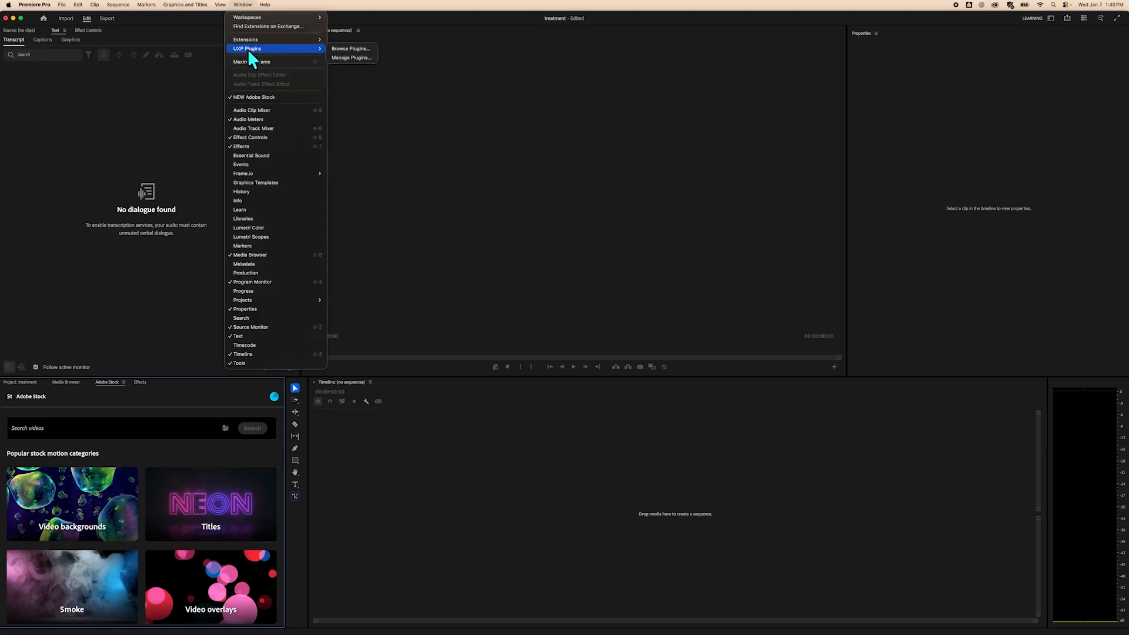
pyautogui.click(308, 8)
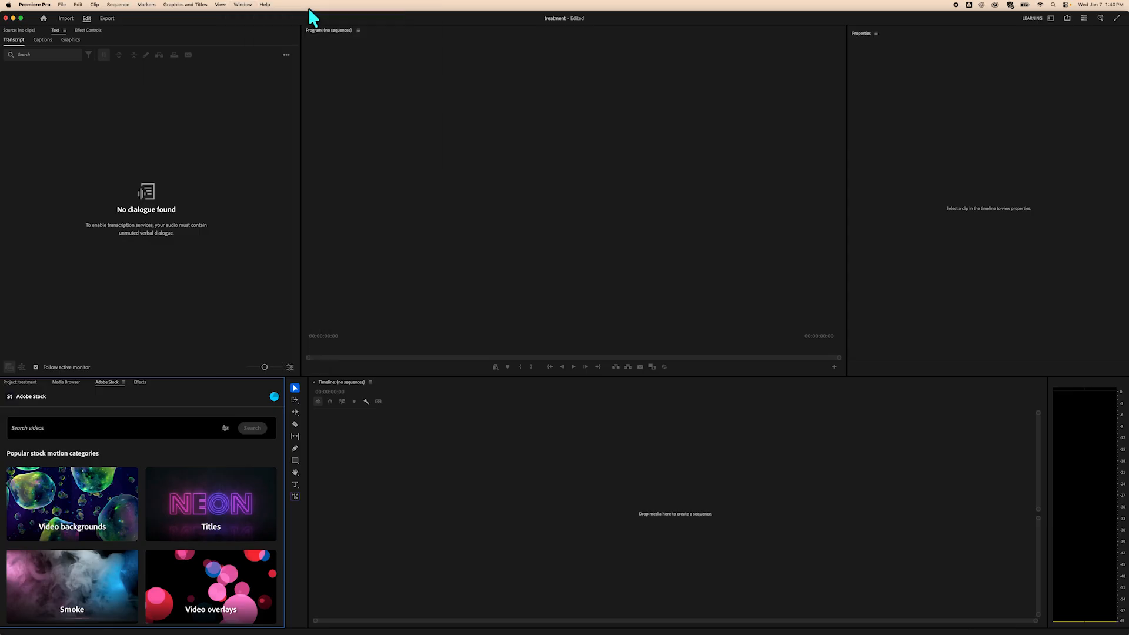
# Switch the workspace to Essentials.
pyautogui.click(243, 5)
pyautogui.moveTo(252, 17)
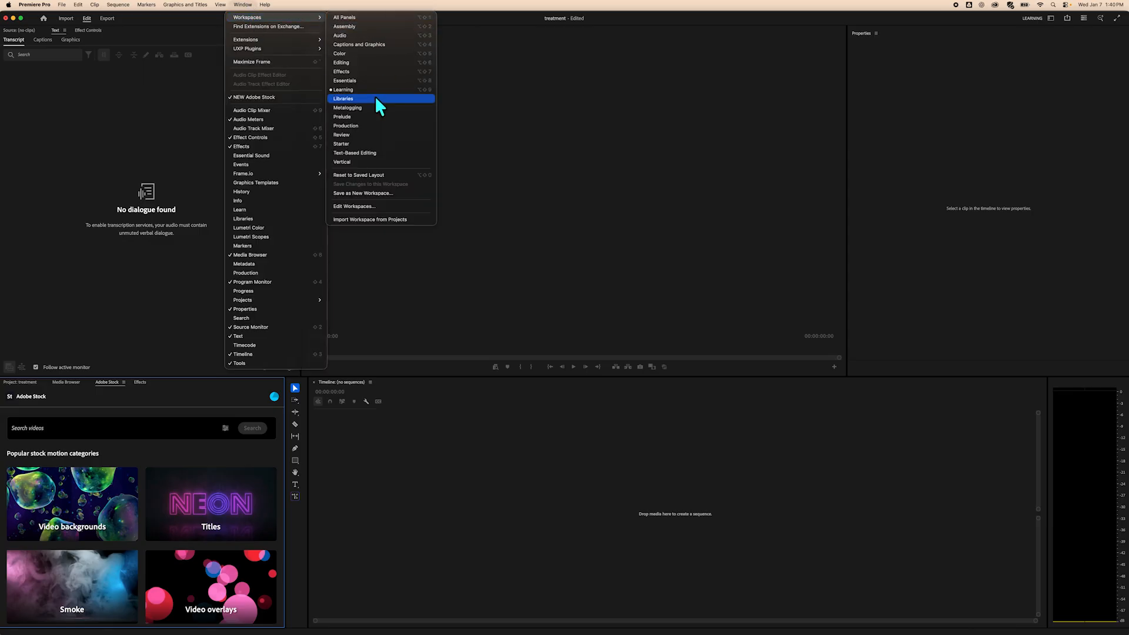
pyautogui.click(372, 81)
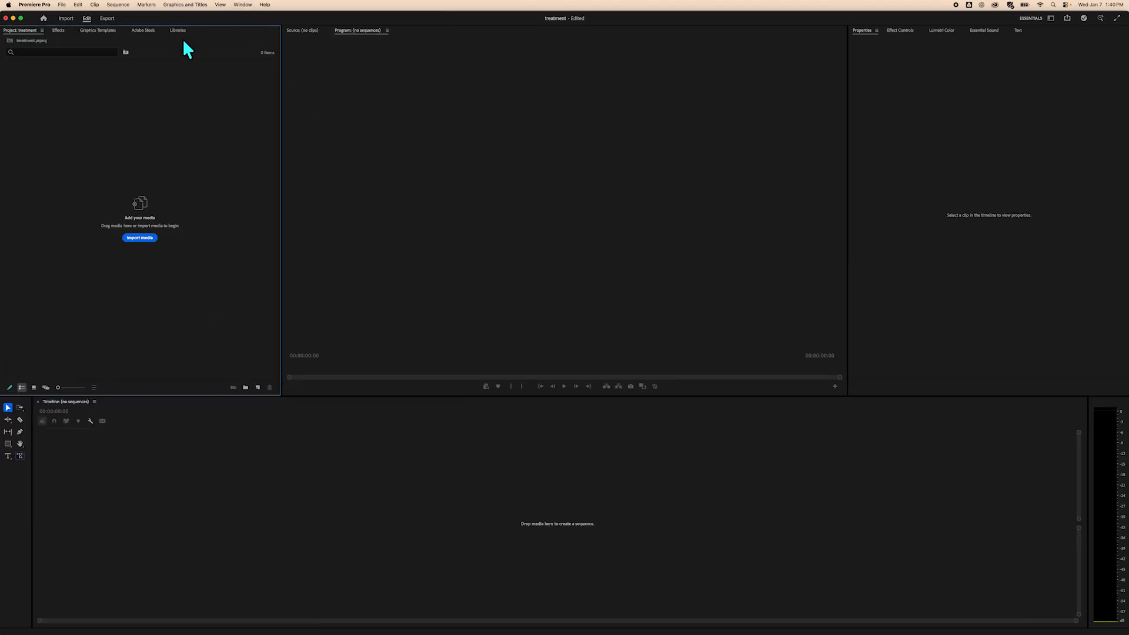
pyautogui.click(240, 4)
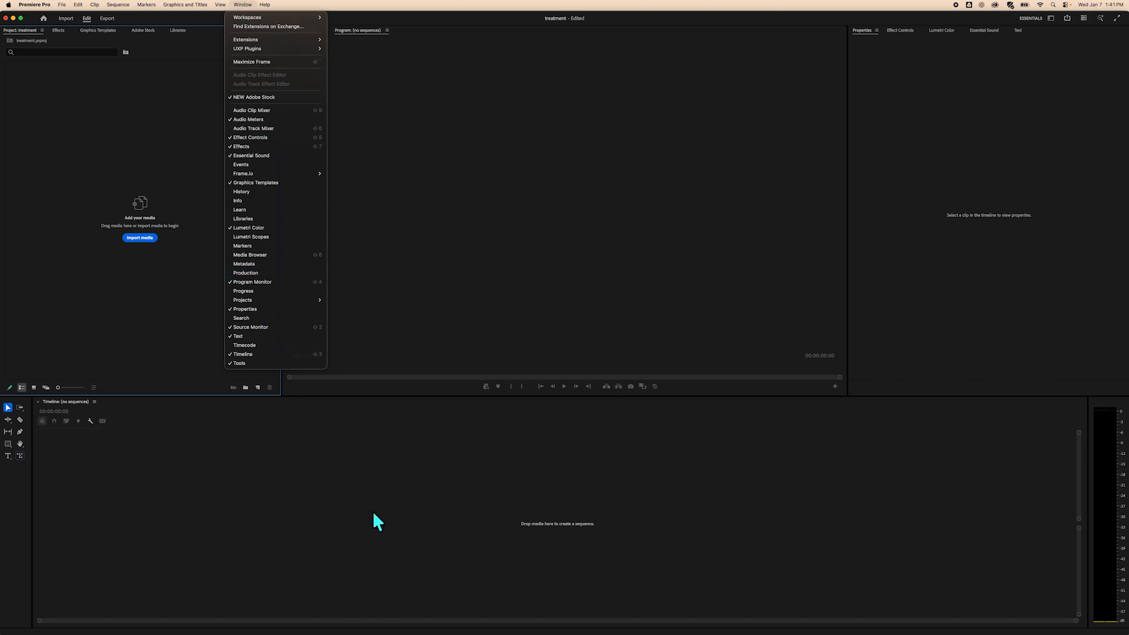
pyautogui.click(369, 468)
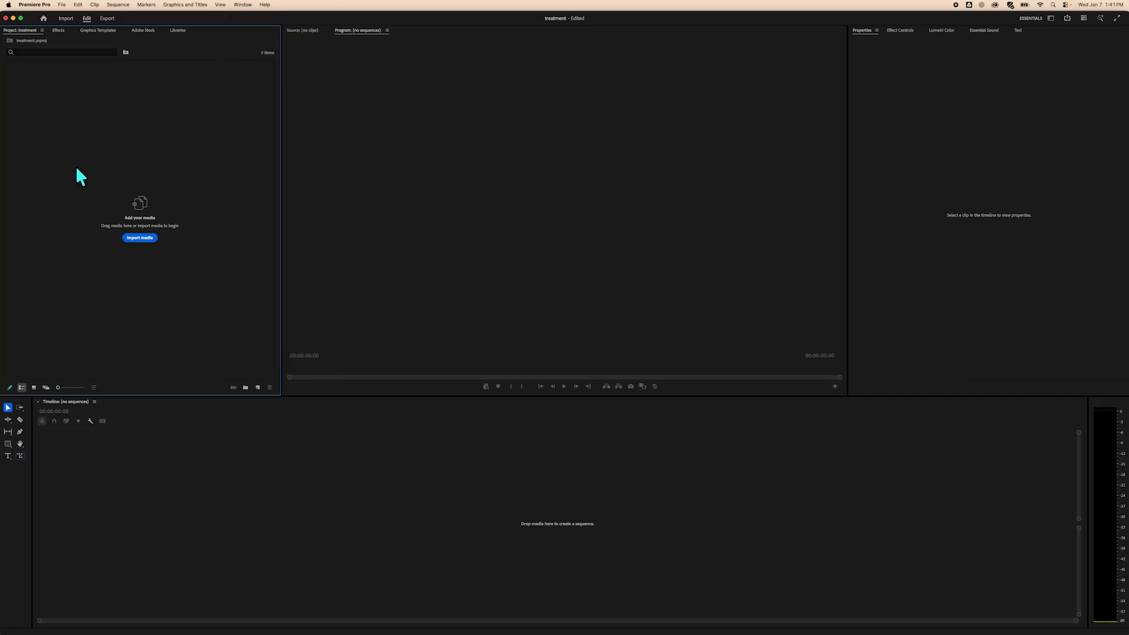
pyautogui.click(243, 6)
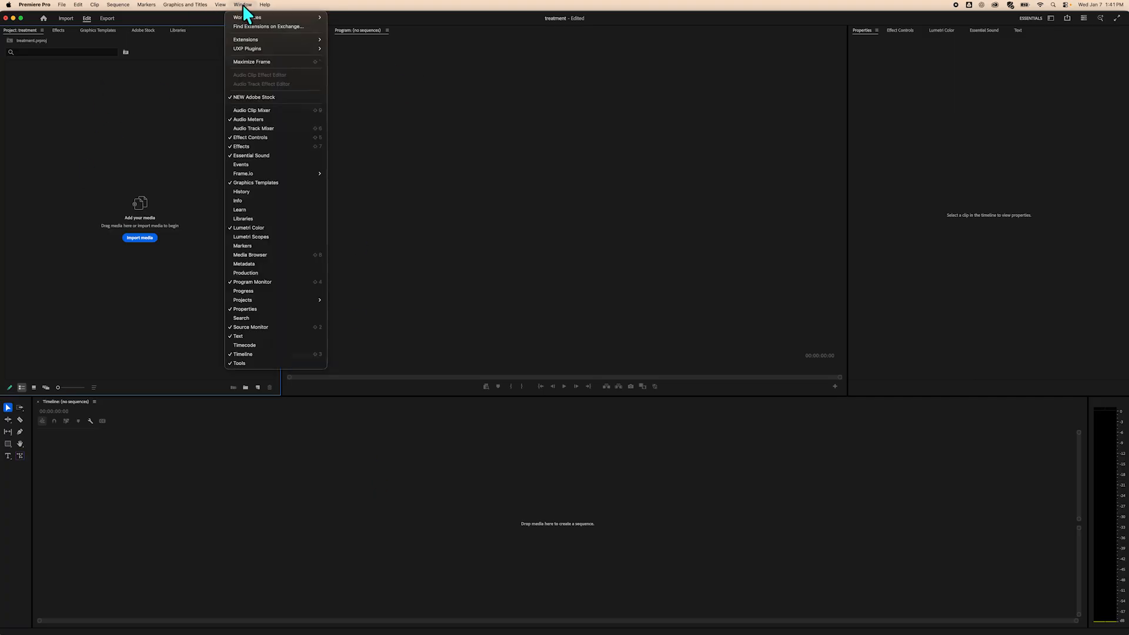
pyautogui.moveTo(246, 17)
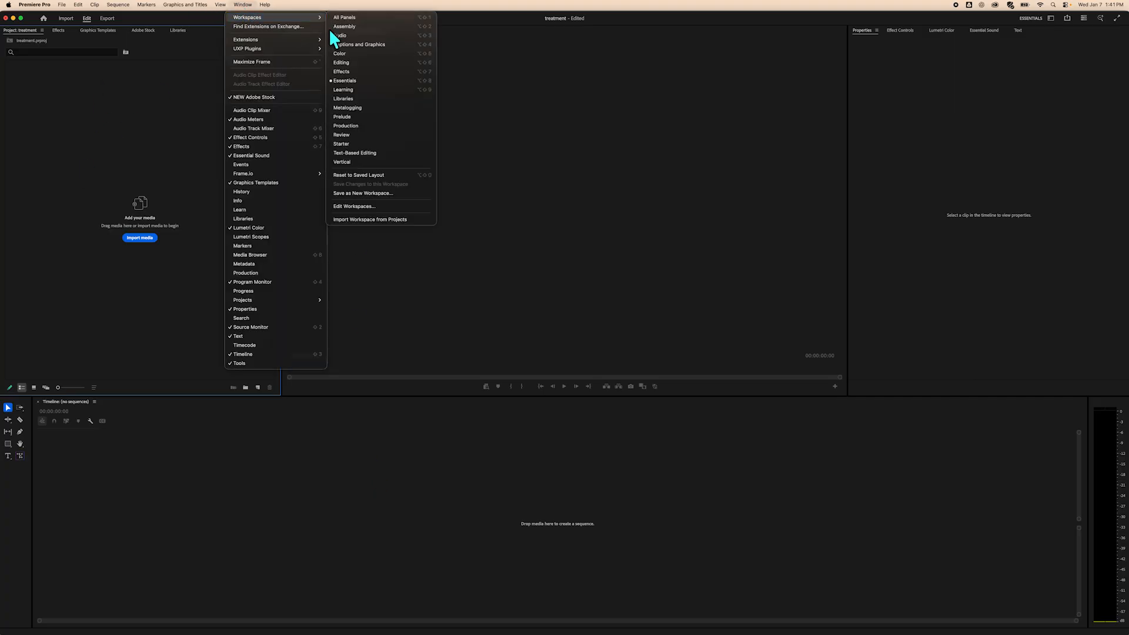
pyautogui.click(359, 62)
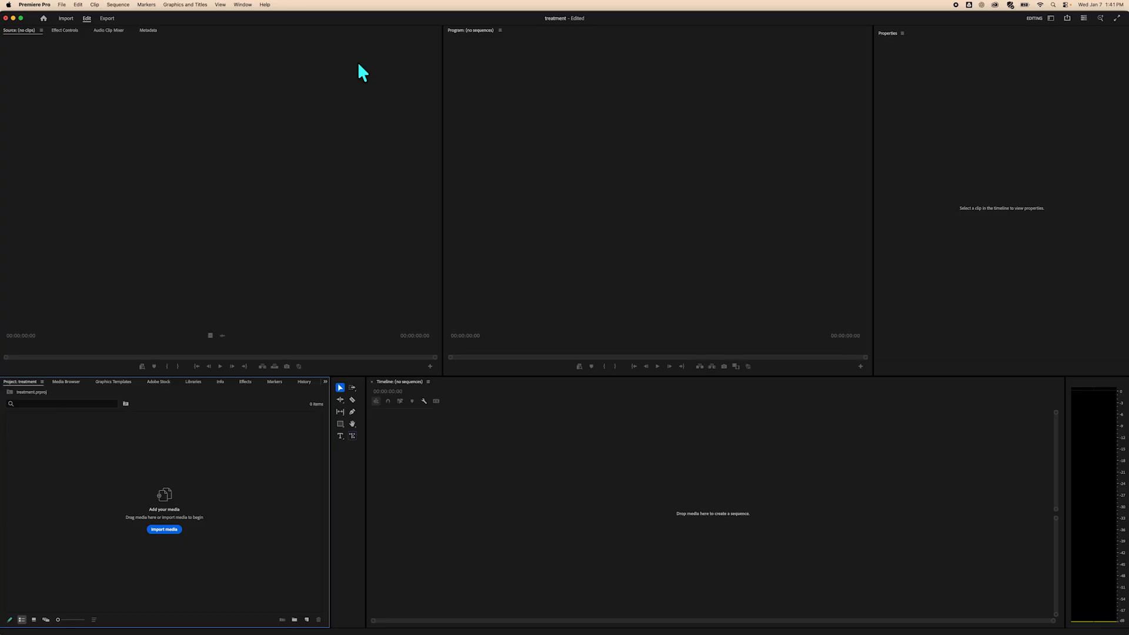
pyautogui.click(241, 4)
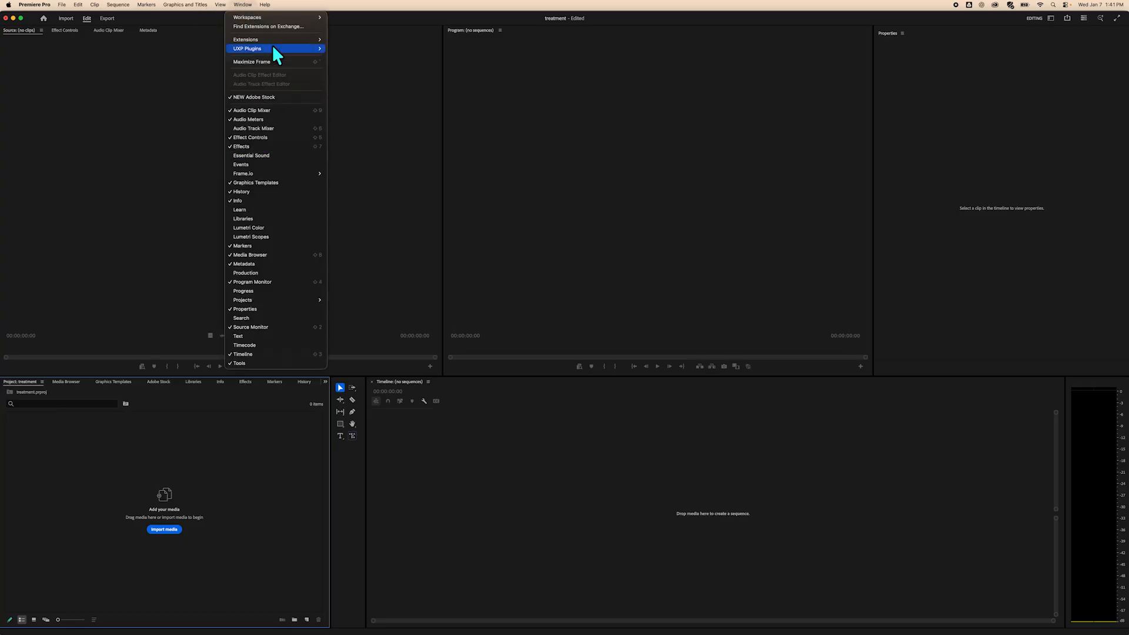
pyautogui.moveTo(278, 16)
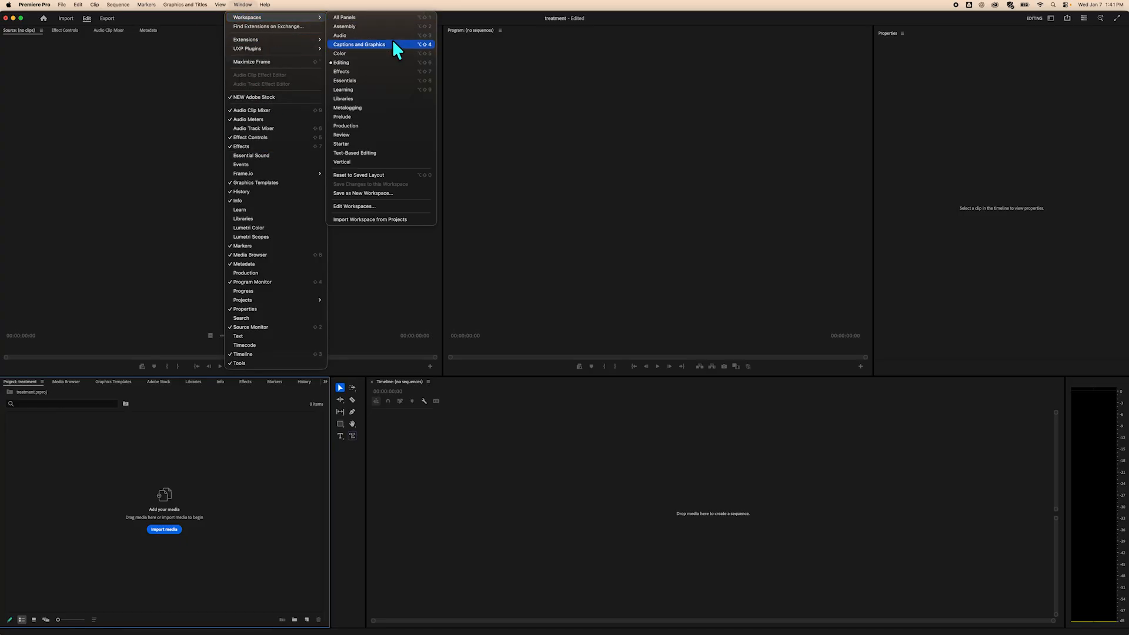
pyautogui.click(377, 79)
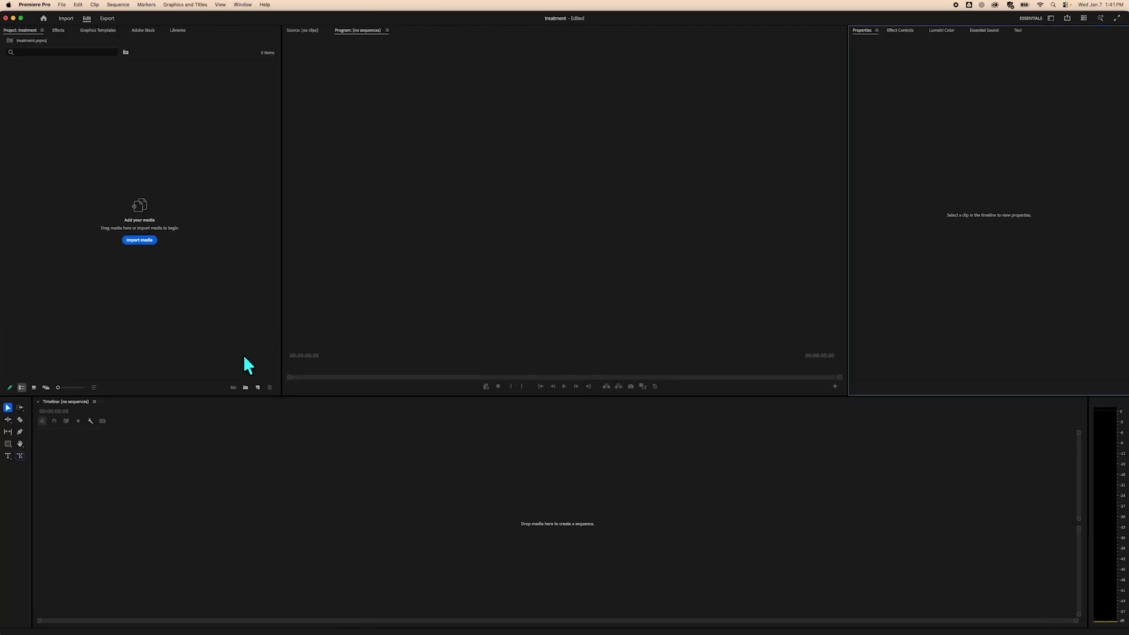
# Import the three Pexels MP4 clips from the treatment folder into the project.
pyautogui.click(145, 241)
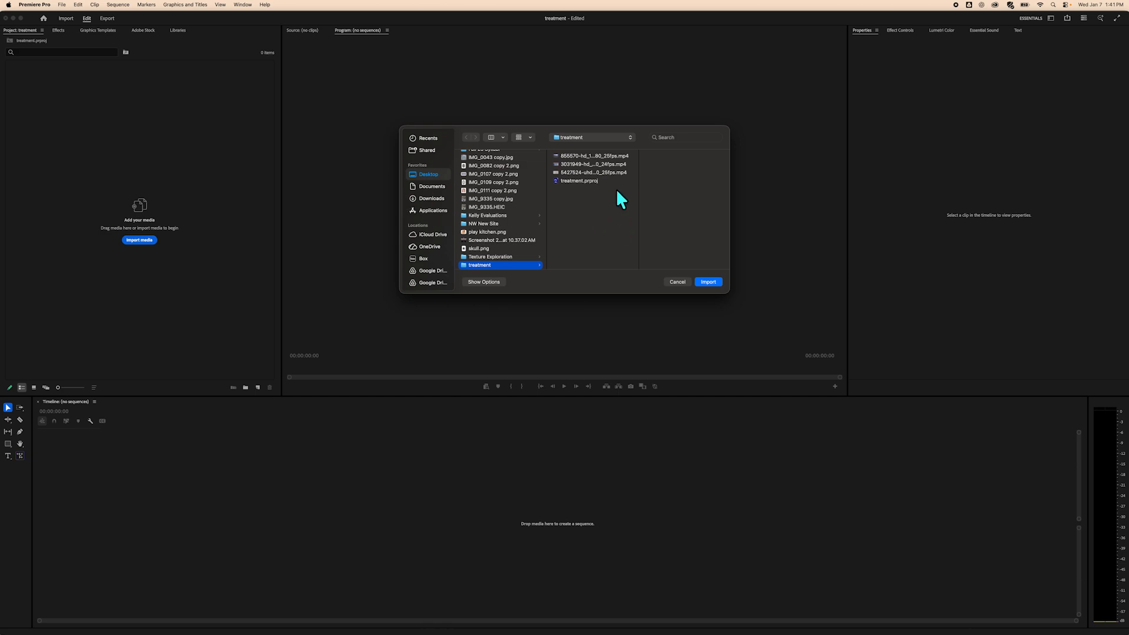
pyautogui.click(610, 171)
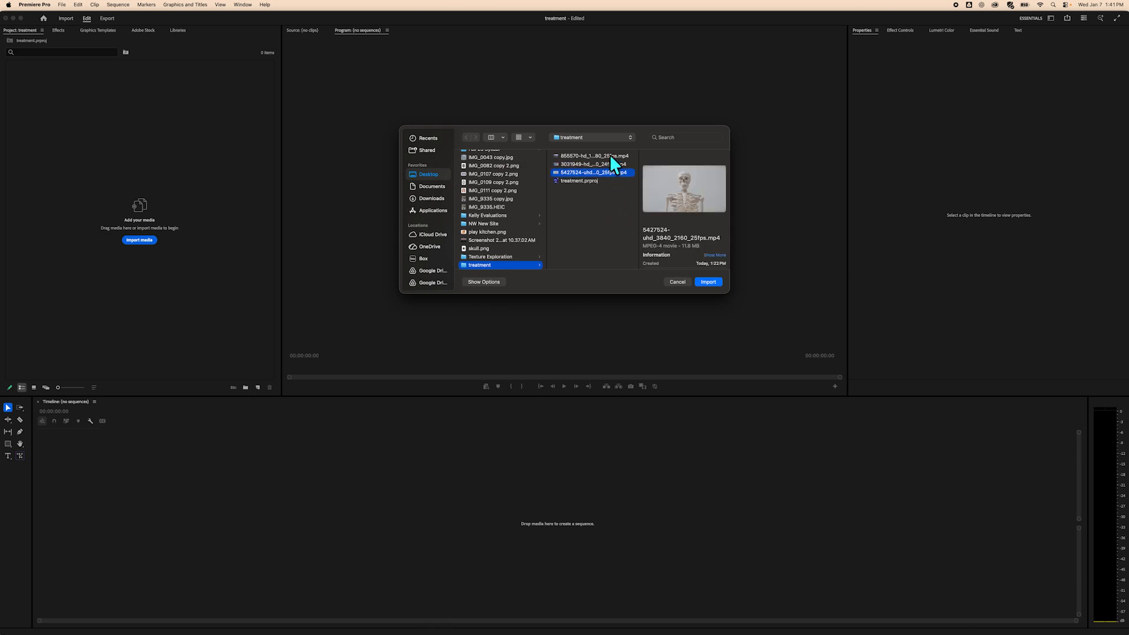
pyautogui.keyDown('shift'); pyautogui.click(609, 155); pyautogui.keyUp('shift')
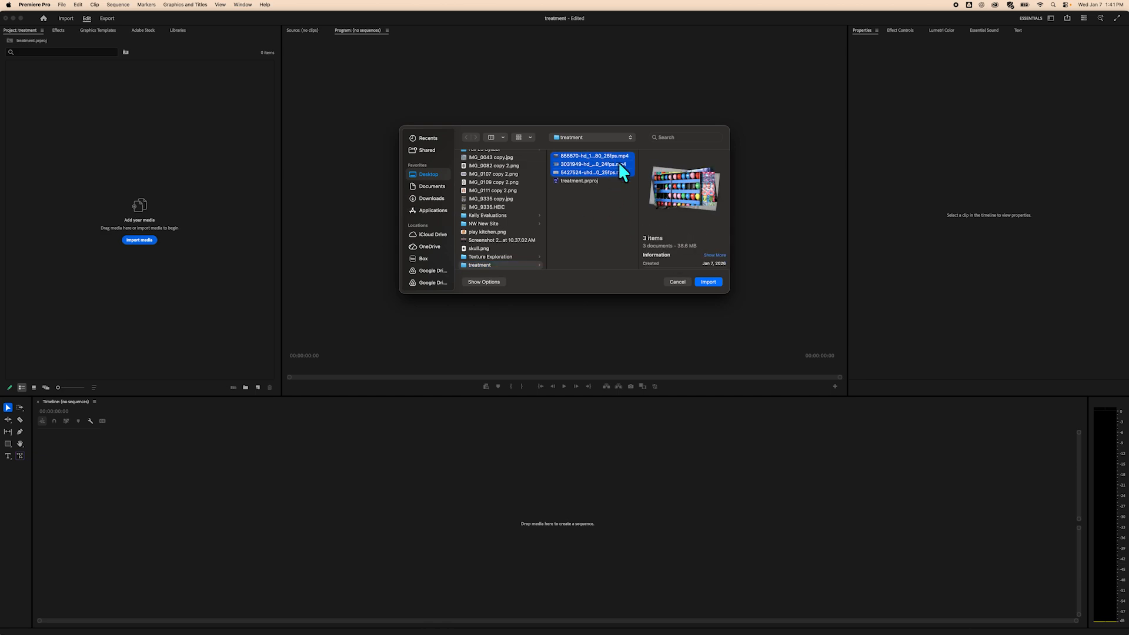
pyautogui.click(707, 283)
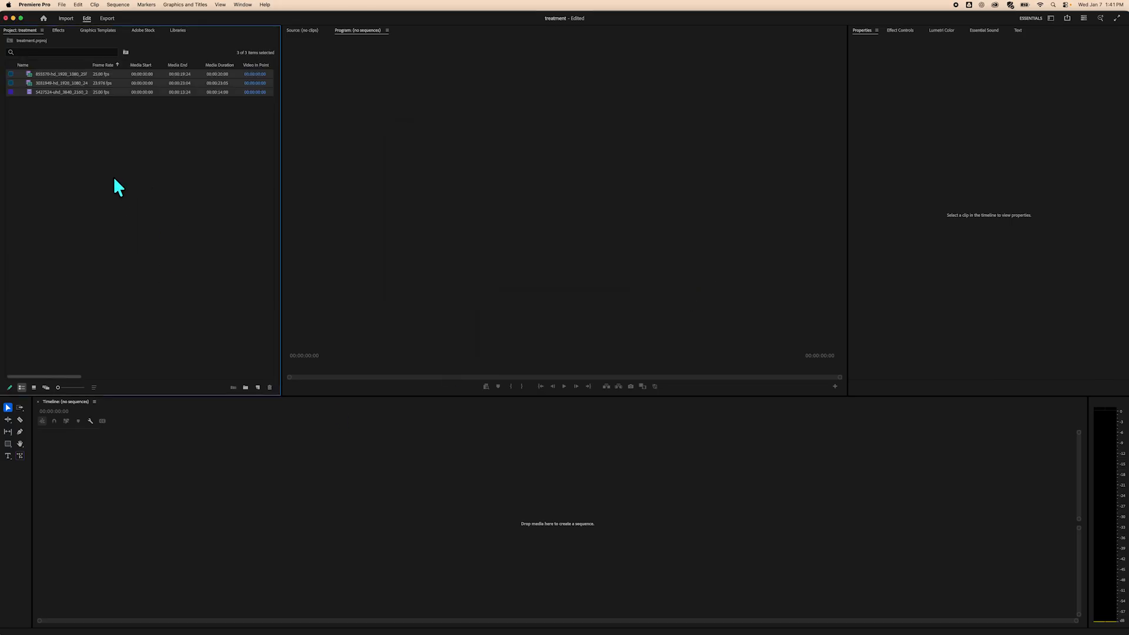
pyautogui.click(183, 259)
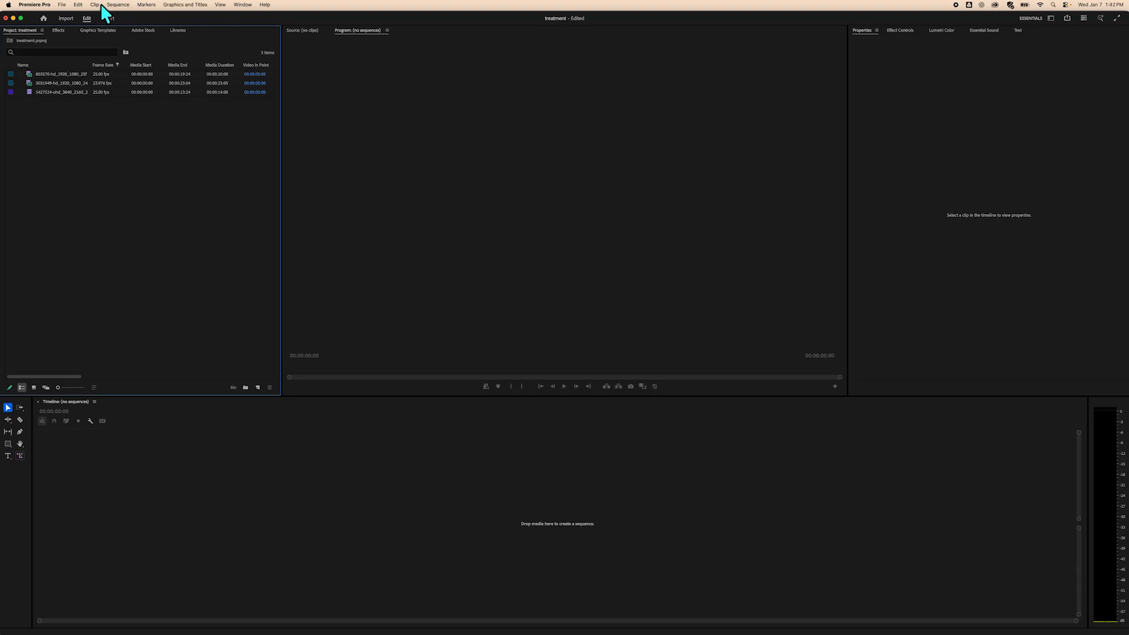
# Create a new sequence named treatment using the HD 1080p 23.976 fps preset.
pyautogui.click(59, 5)
pyautogui.moveTo(76, 17)
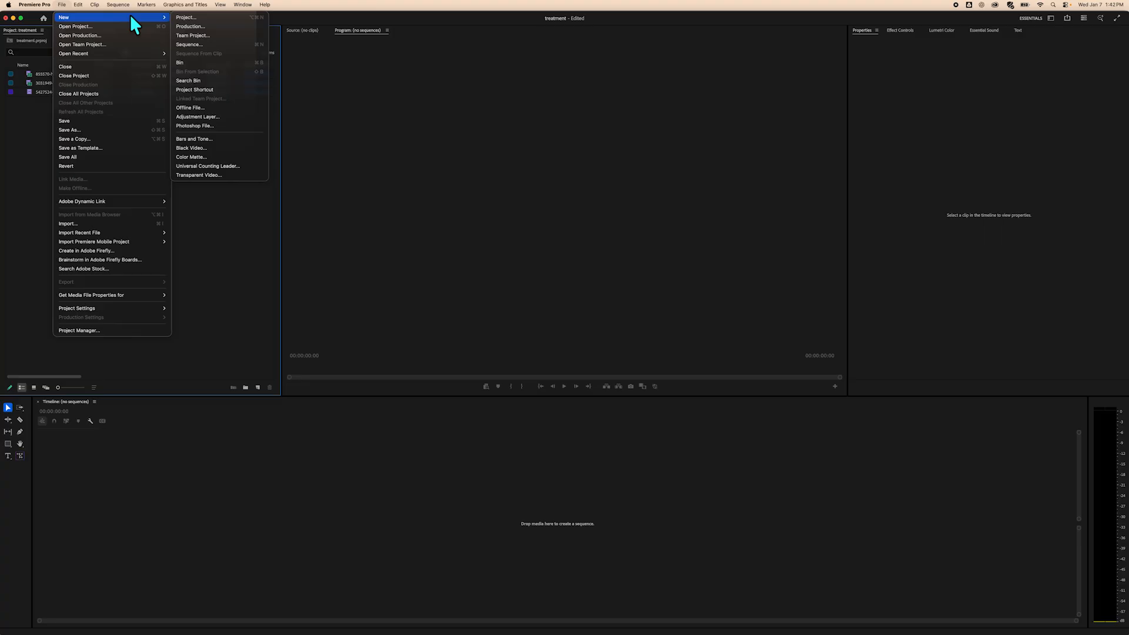
pyautogui.click(200, 43)
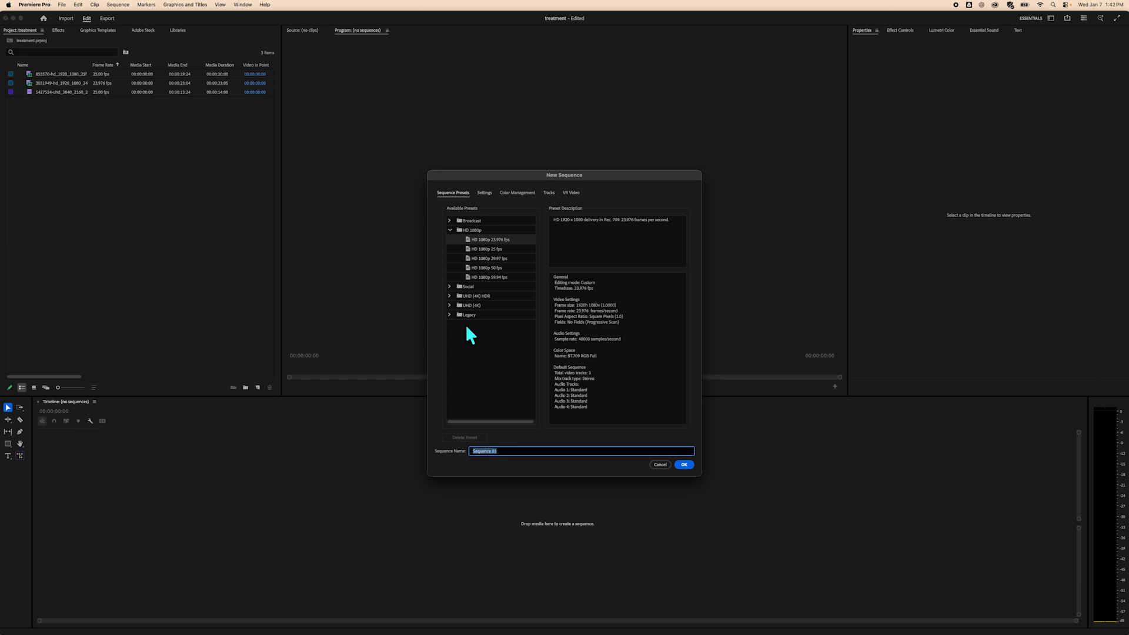
pyautogui.click(450, 286)
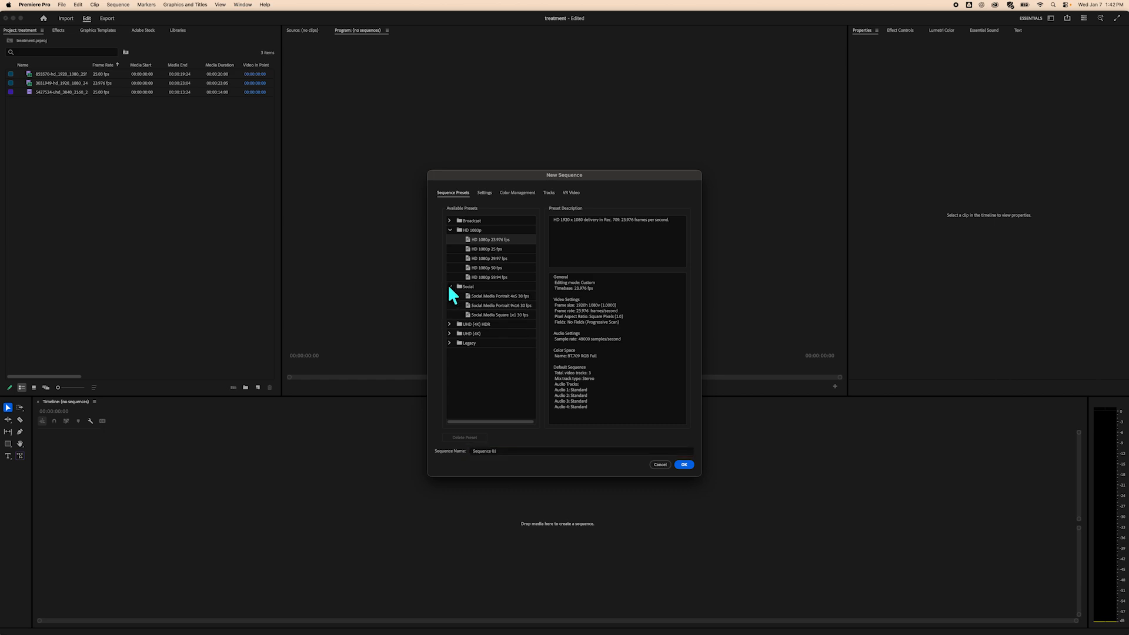
pyautogui.click(449, 286)
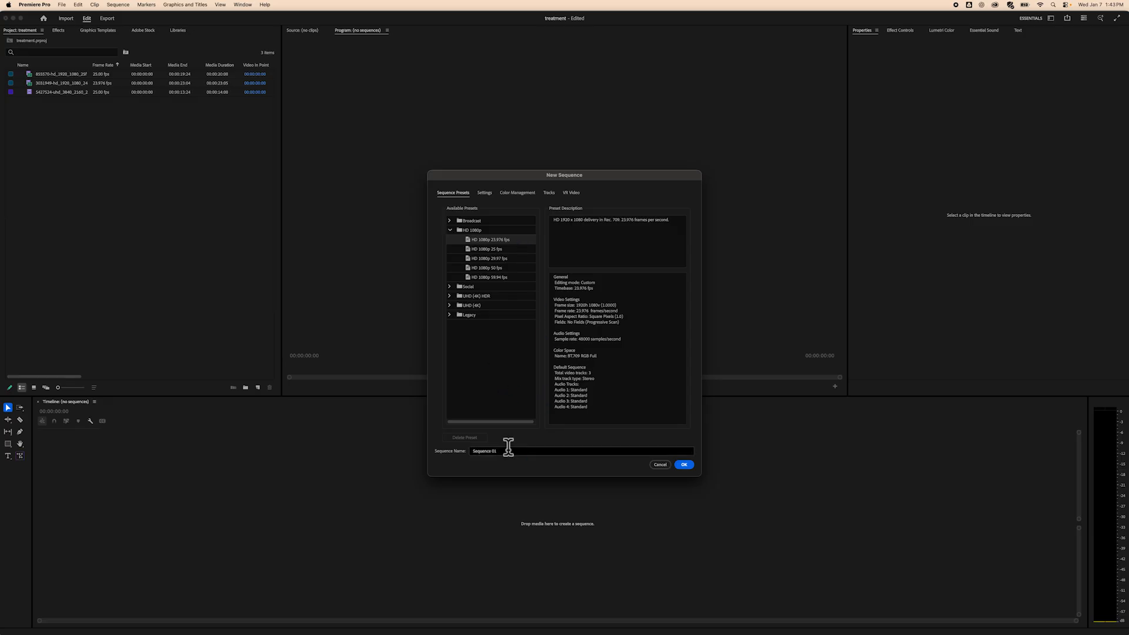
pyautogui.moveTo(506, 451); pyautogui.dragTo(474, 452)
pyautogui.write('treatment')
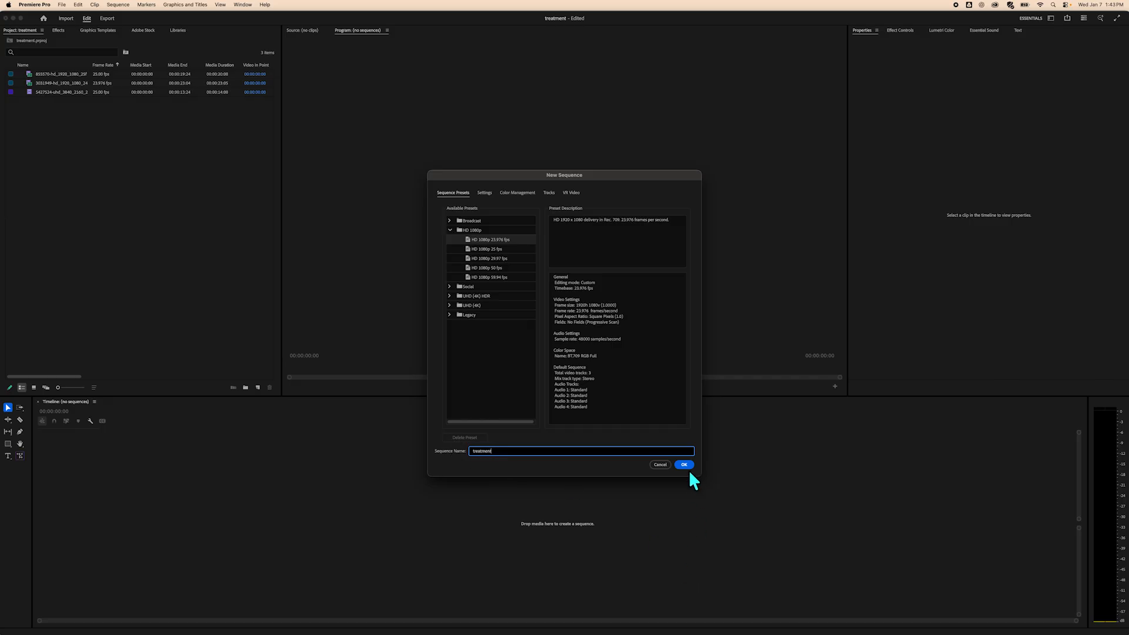
pyautogui.click(685, 465)
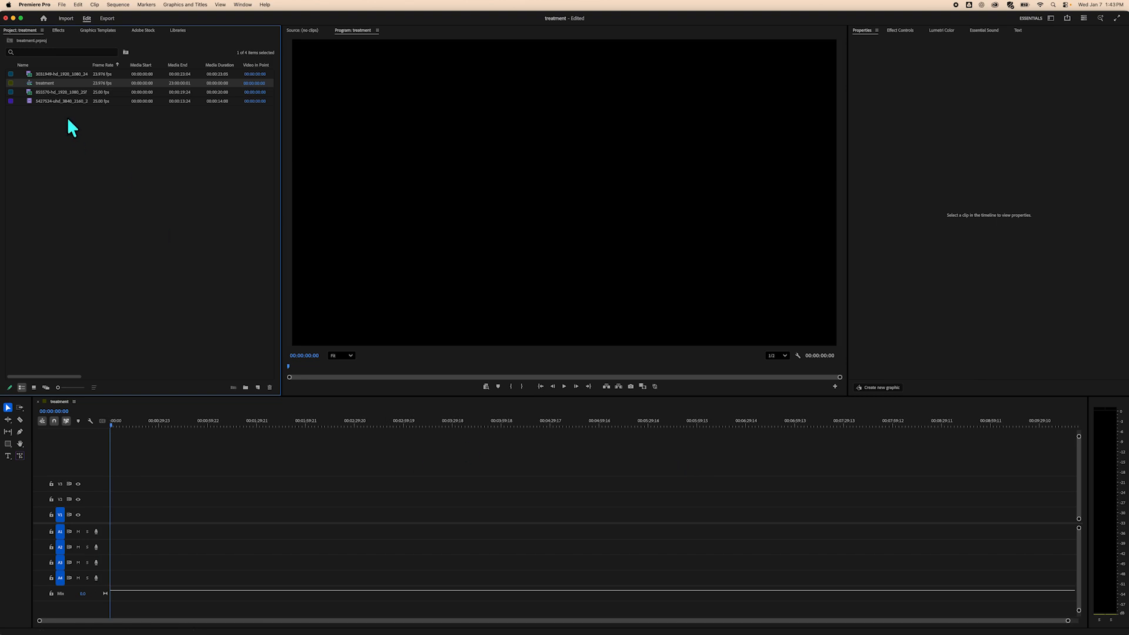
# Place the 3031849 clip at the start of the treatment sequence and play it back briefly.
pyautogui.click(61, 90)
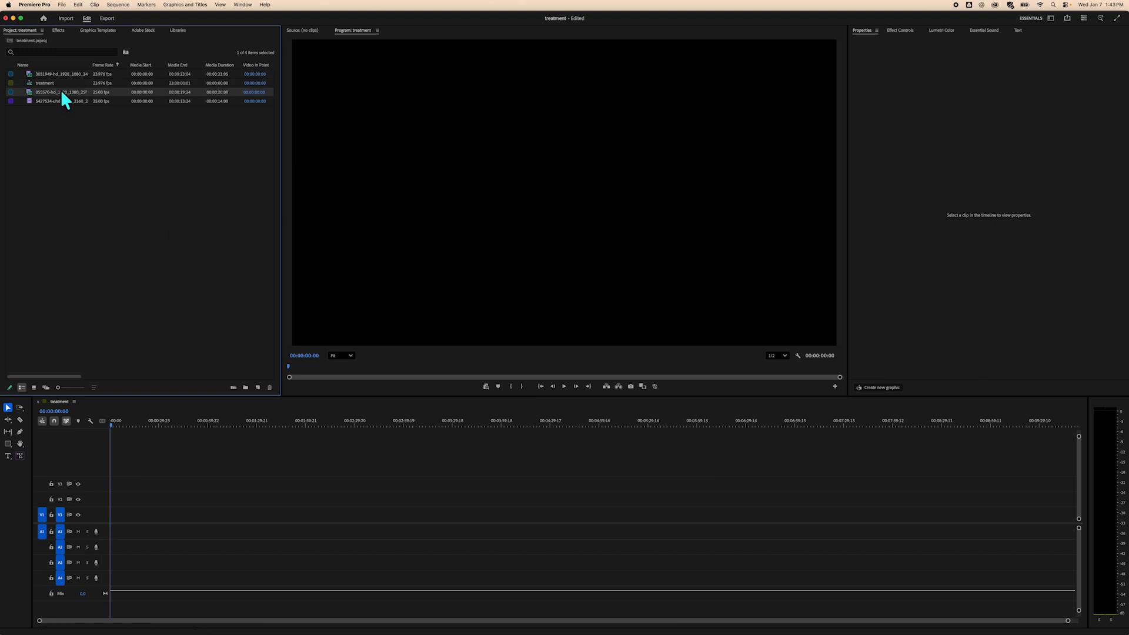
pyautogui.click(65, 74)
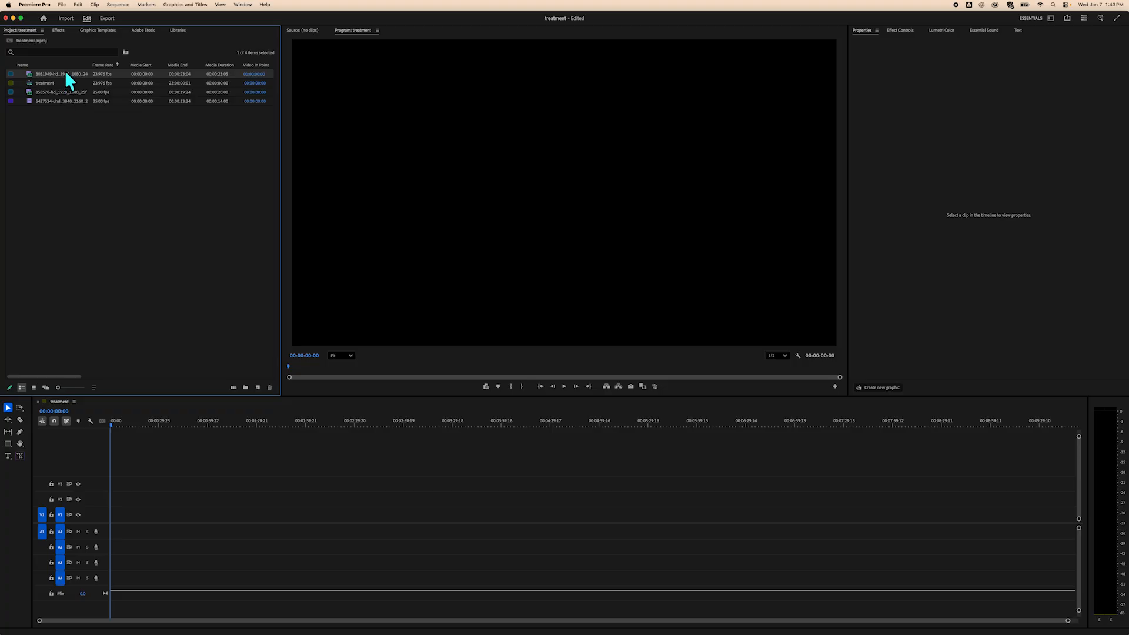
pyautogui.moveTo(66, 76); pyautogui.dragTo(111, 534)
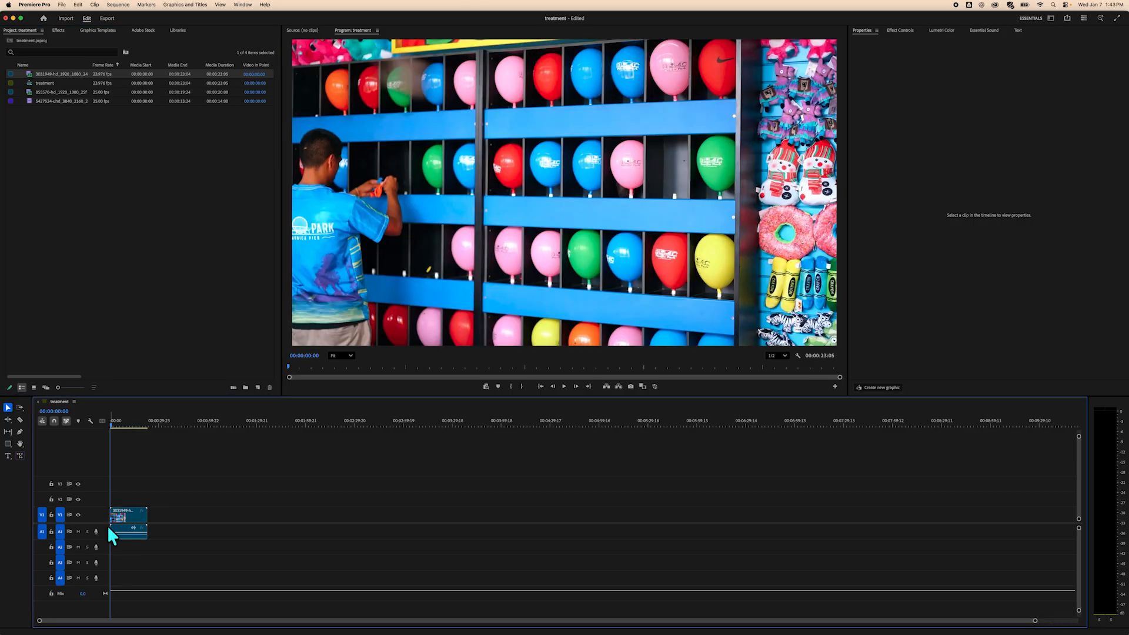
pyautogui.moveTo(110, 423)
pyautogui.mouseDown()
pyautogui.moveTo(150, 426)
pyautogui.moveTo(107, 419)
pyautogui.mouseUp()
pyautogui.press('space')
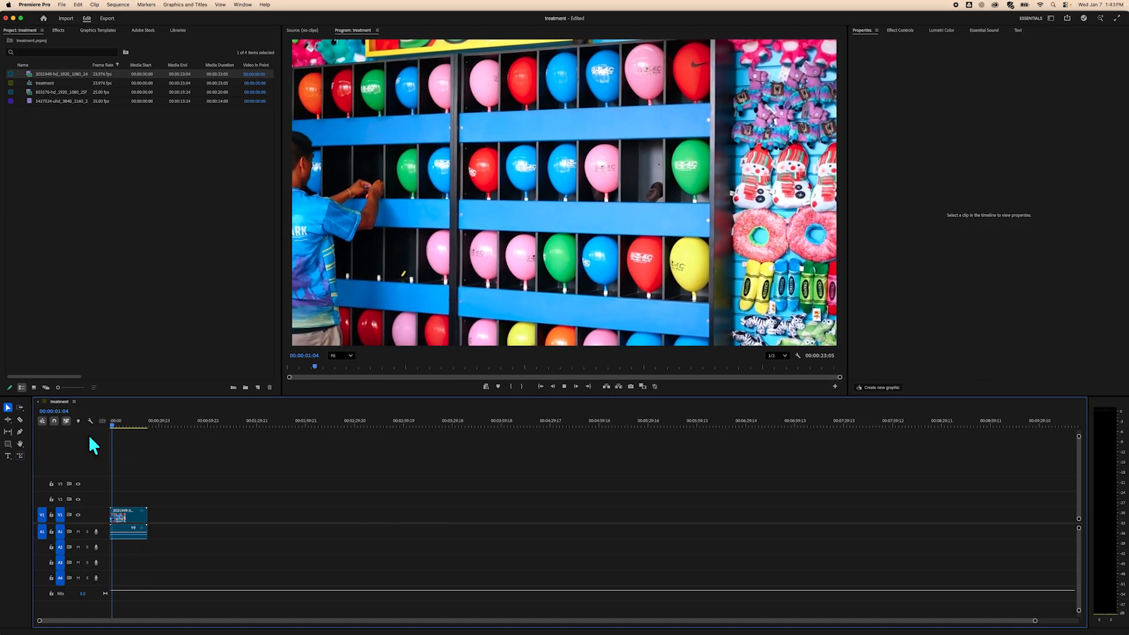
pyautogui.press('space')
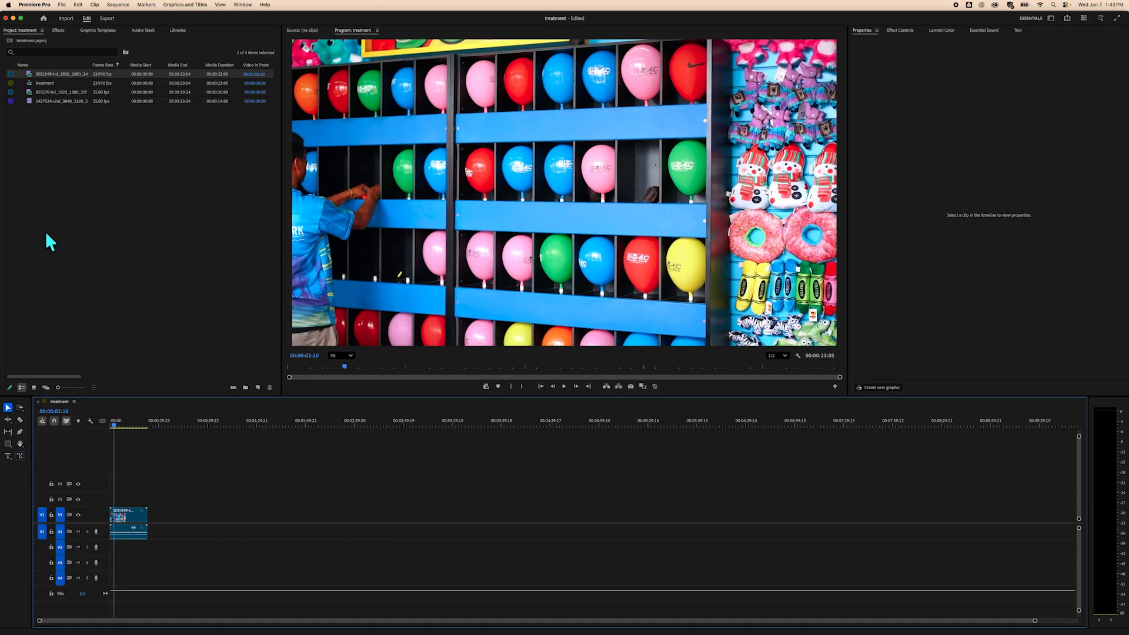
# Append the 855570 clip after the first clip on the timeline and preview it.
pyautogui.click(49, 92)
pyautogui.click(53, 141)
pyautogui.click(61, 92)
pyautogui.moveTo(55, 93); pyautogui.dragTo(174, 510)
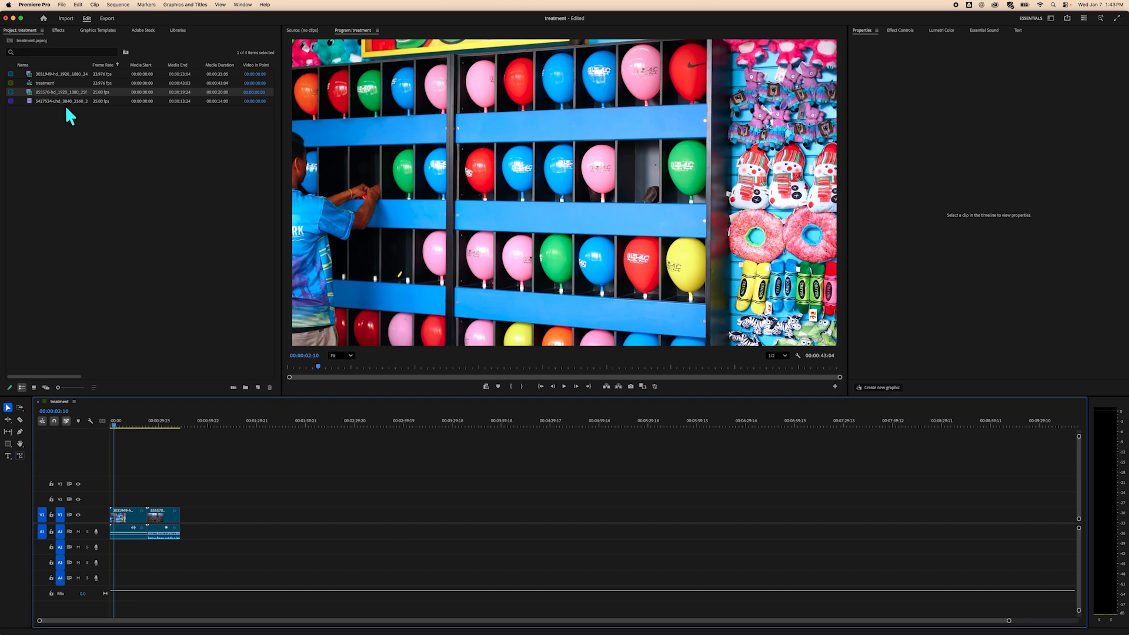
pyautogui.moveTo(111, 421); pyautogui.dragTo(156, 422)
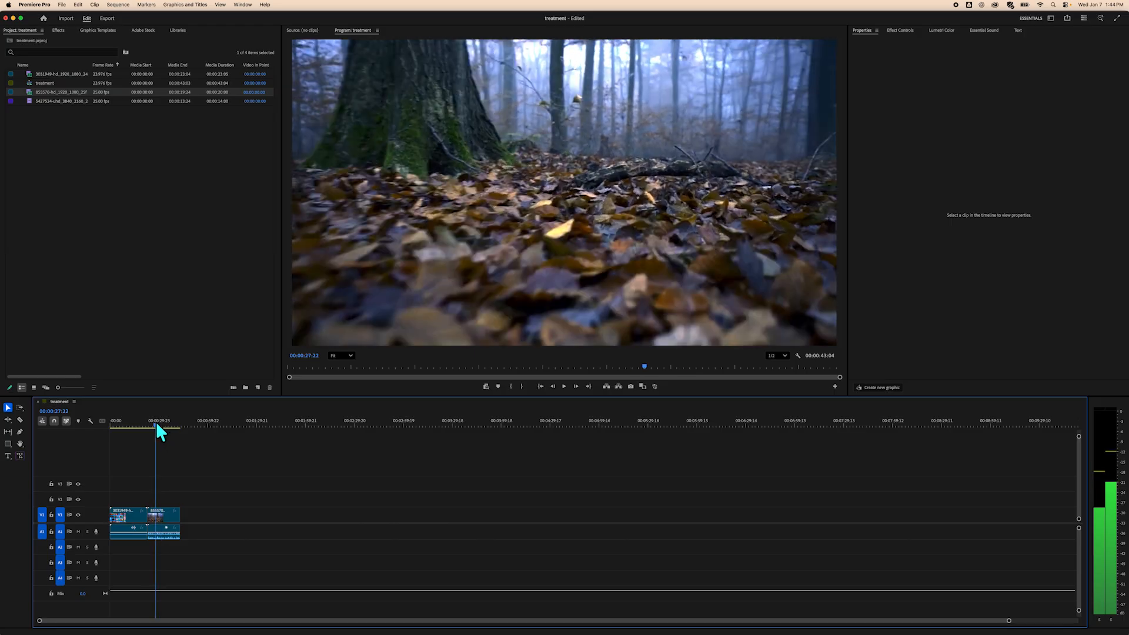
pyautogui.press('space')
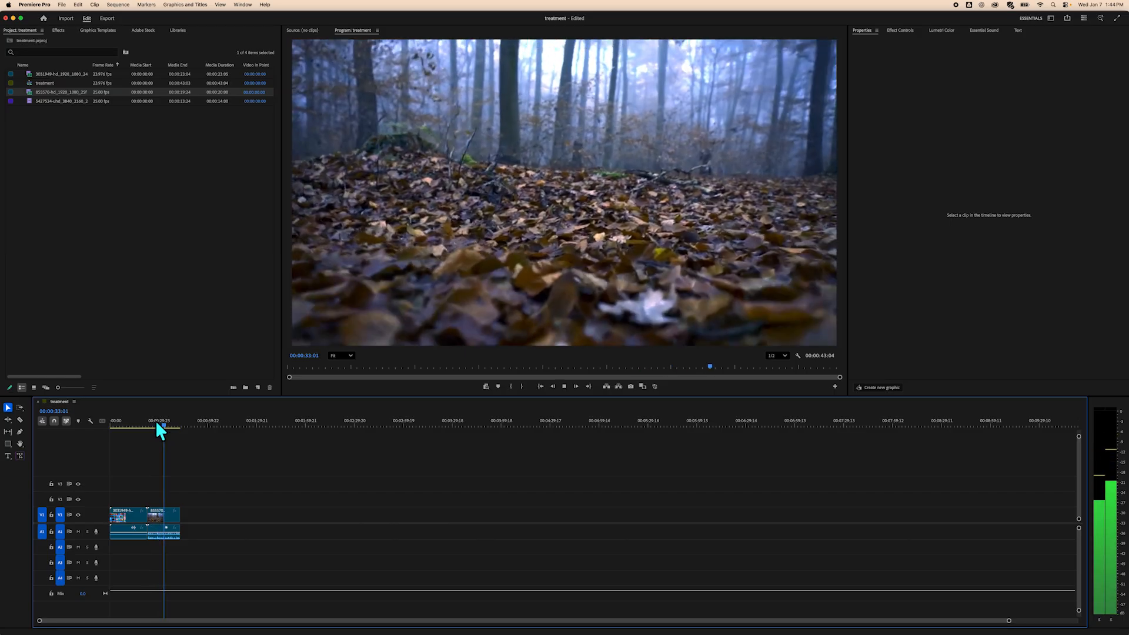
pyautogui.press('space')
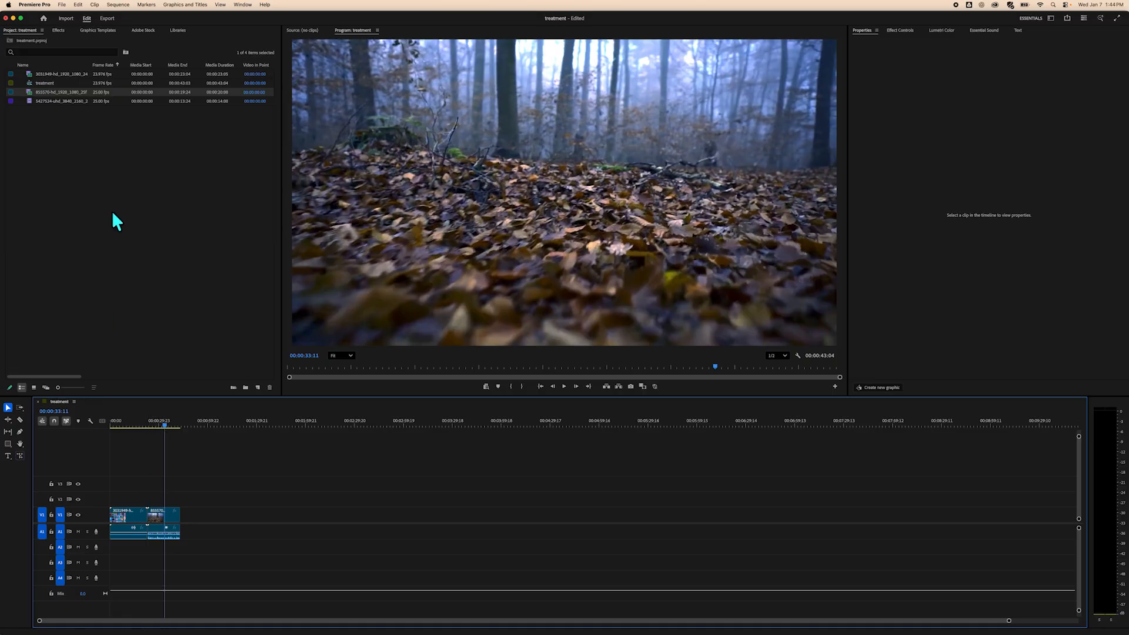
# Append the 5427524 skeleton clip at the end of the timeline and scrub through it.
pyautogui.click(56, 100)
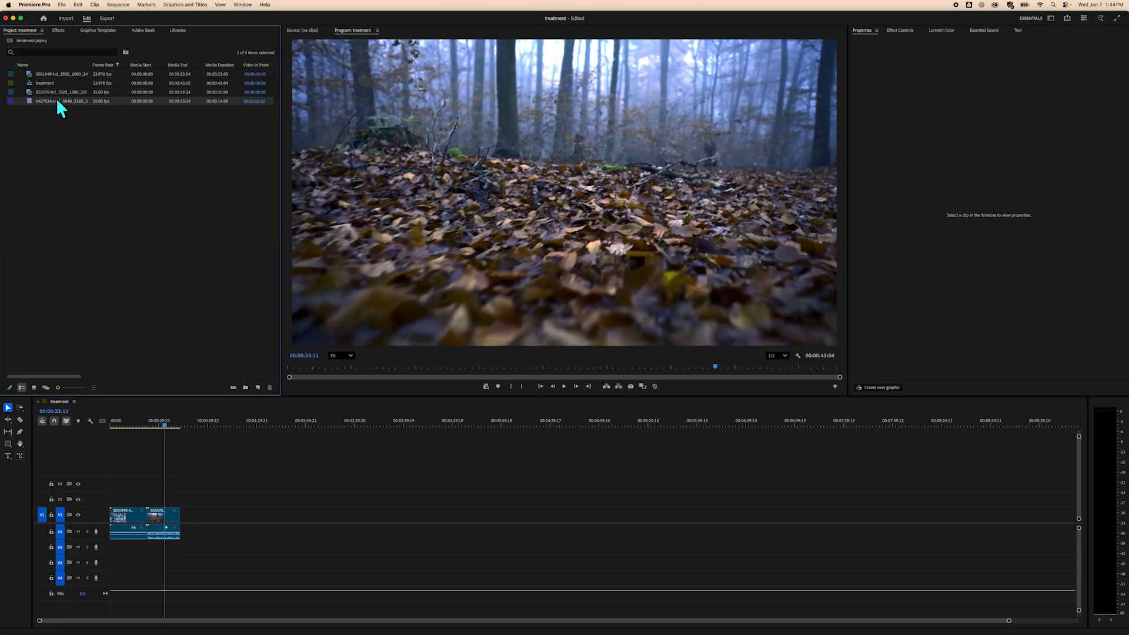
pyautogui.moveTo(54, 98); pyautogui.dragTo(181, 517)
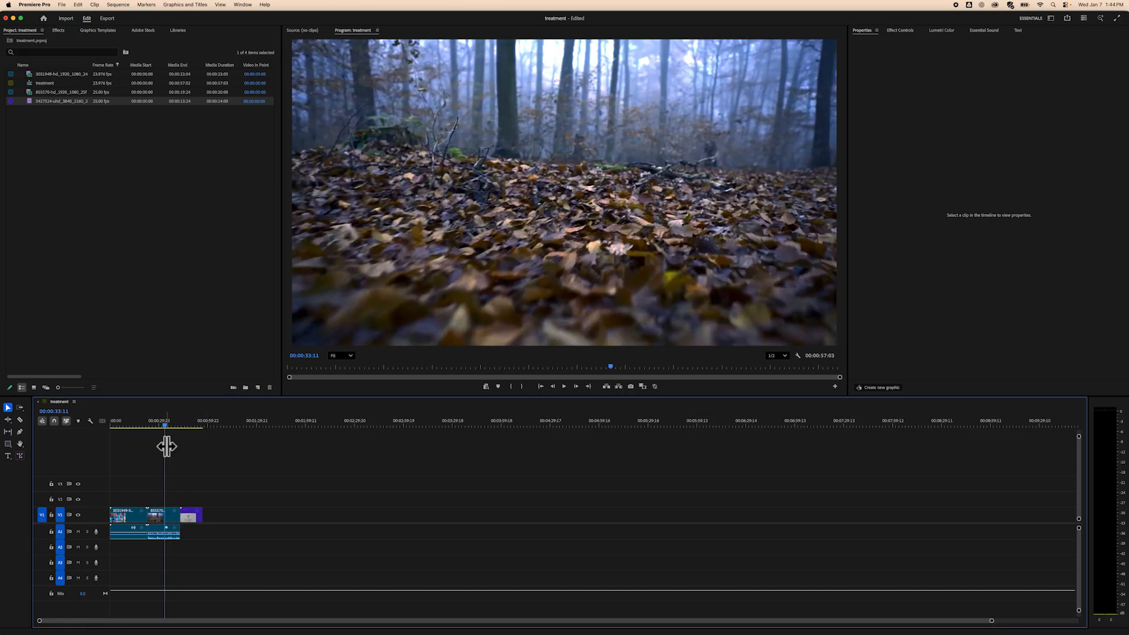
pyautogui.moveTo(166, 424); pyautogui.dragTo(194, 429)
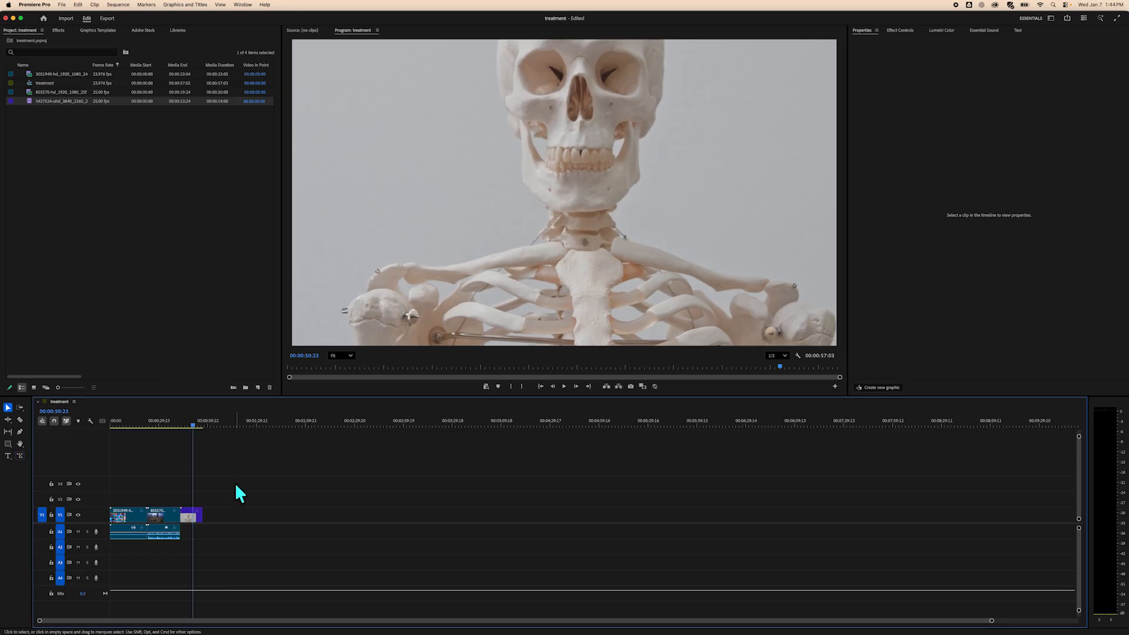
pyautogui.click(192, 425)
pyautogui.moveTo(190, 424)
pyautogui.mouseDown()
pyautogui.moveTo(153, 427)
pyautogui.moveTo(186, 436)
pyautogui.mouseUp()
# Scale down the skeleton clip in its properties so the whole frame shows.
pyautogui.click(193, 516)
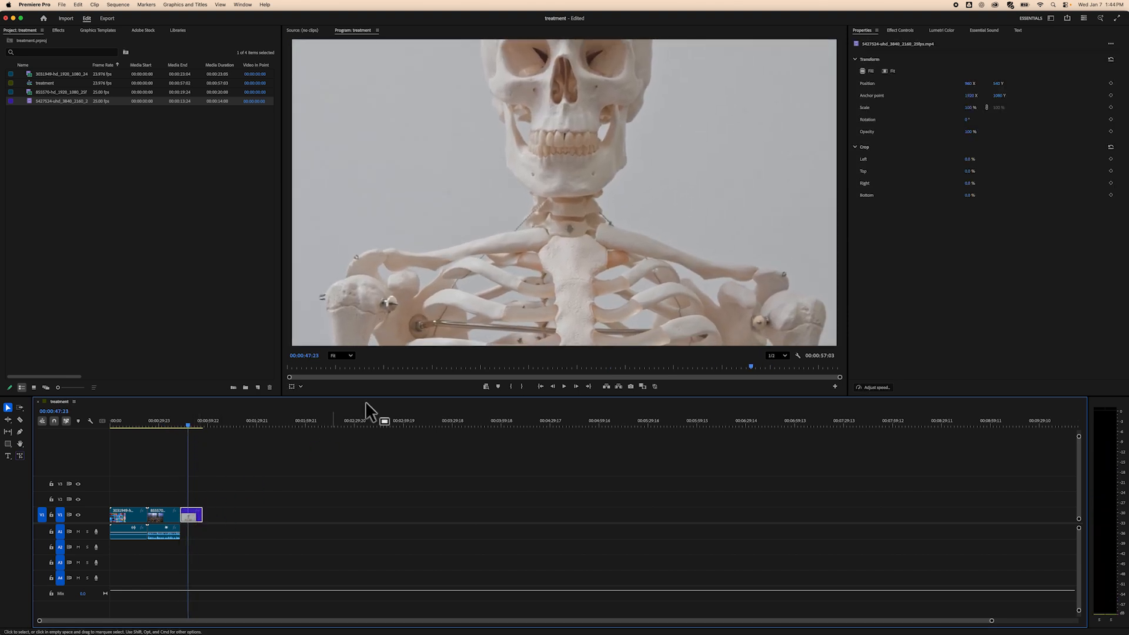
pyautogui.moveTo(969, 110); pyautogui.dragTo(954, 110)
pyautogui.click(223, 488)
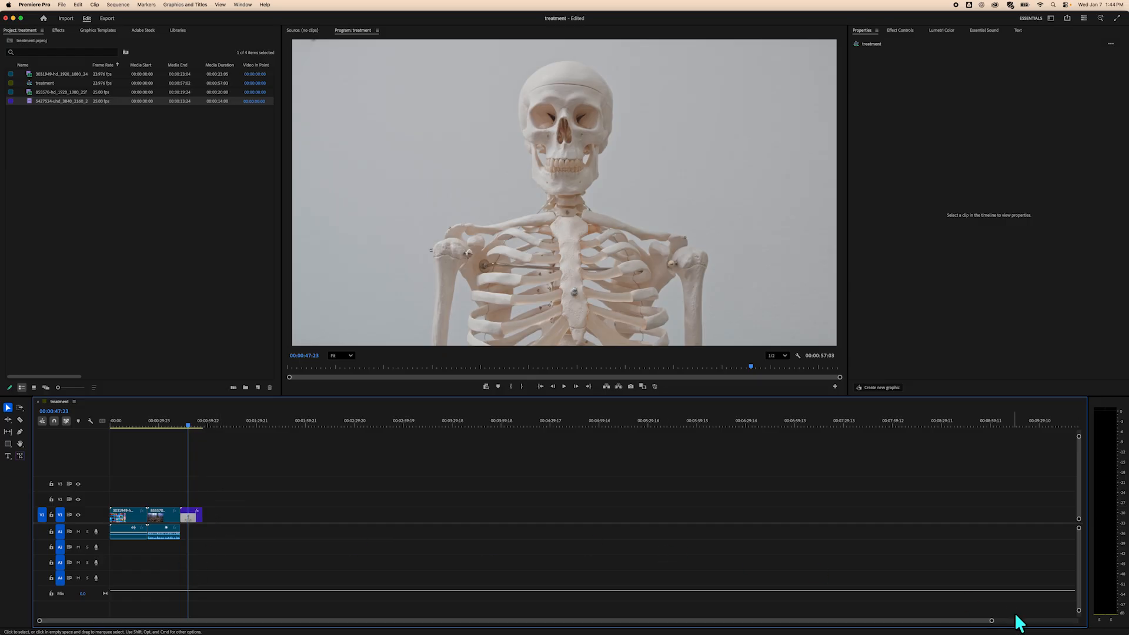
pyautogui.moveTo(994, 621); pyautogui.dragTo(223, 620)
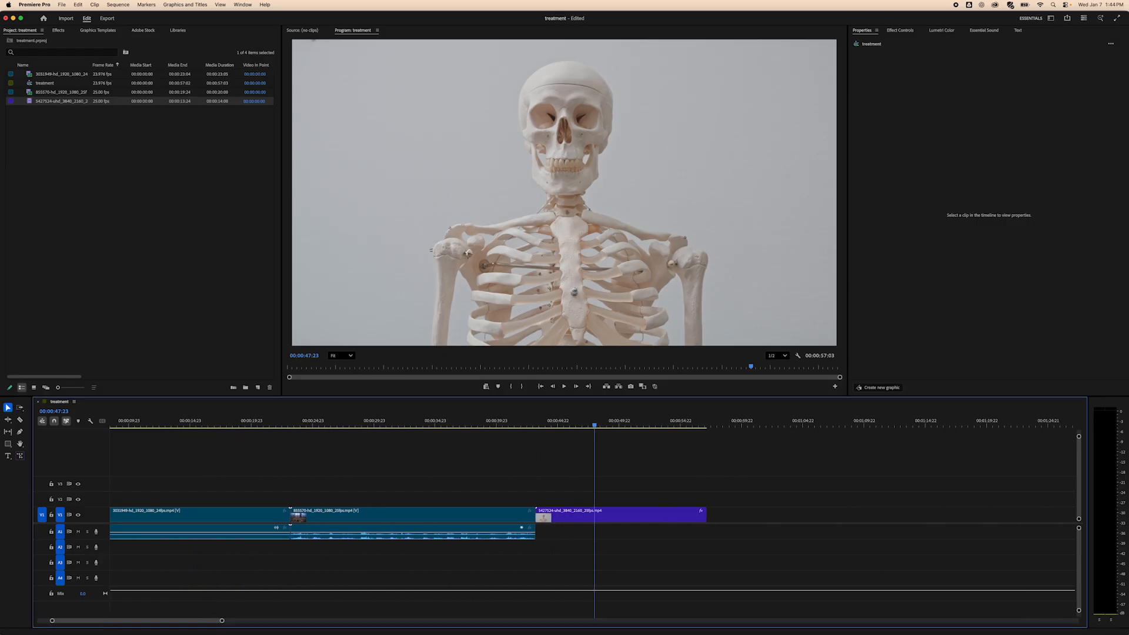
pyautogui.hscroll(-3, 680, 545)
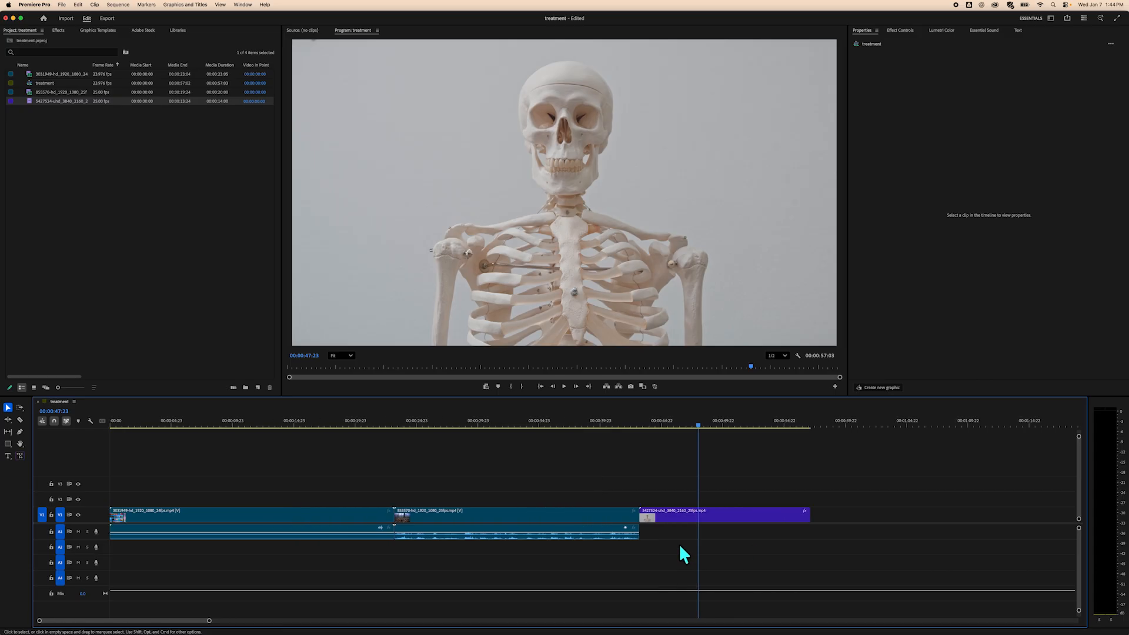
# Unlink the 855570 clip from its audio and delete that audio track portion.
pyautogui.click(505, 514)
pyautogui.rightClick(505, 517)
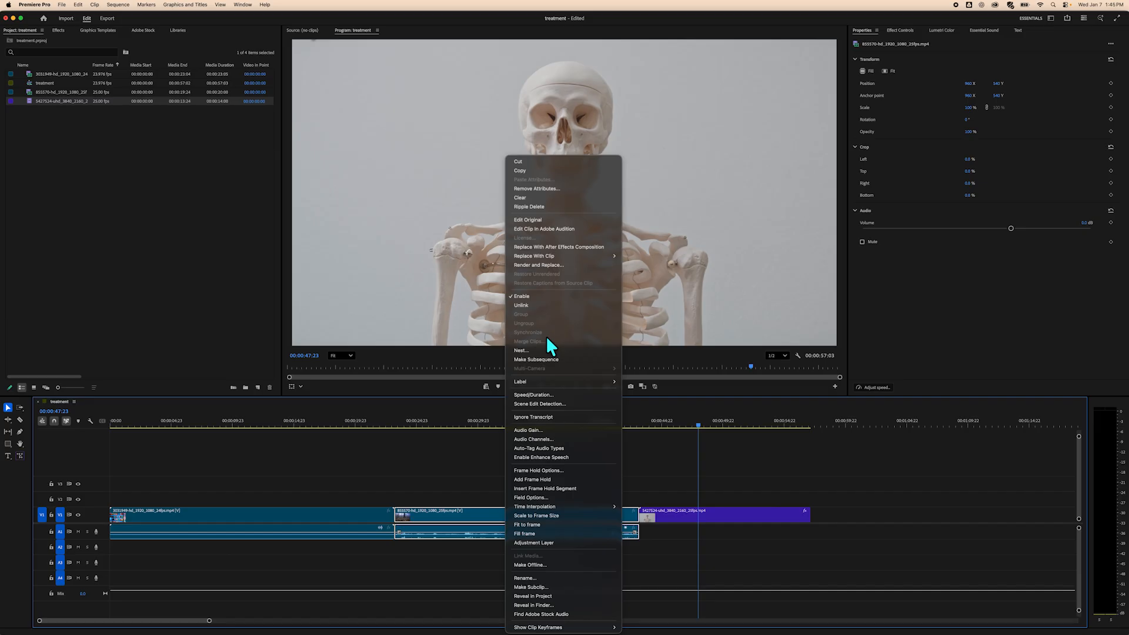
pyautogui.click(544, 304)
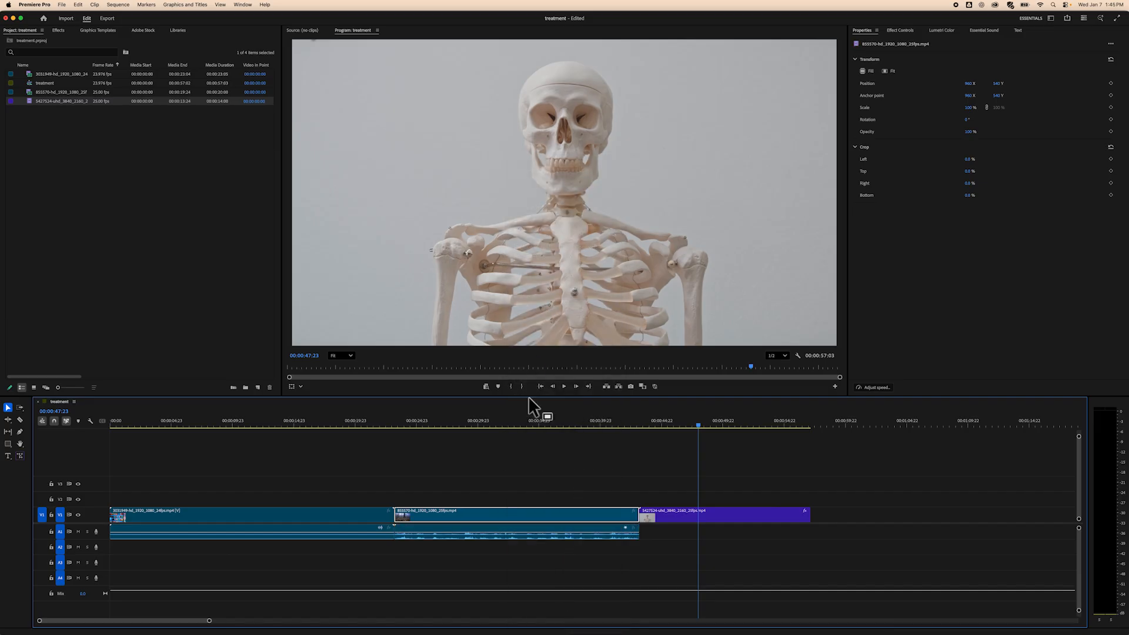
pyautogui.click(524, 543)
pyautogui.press('Delete')
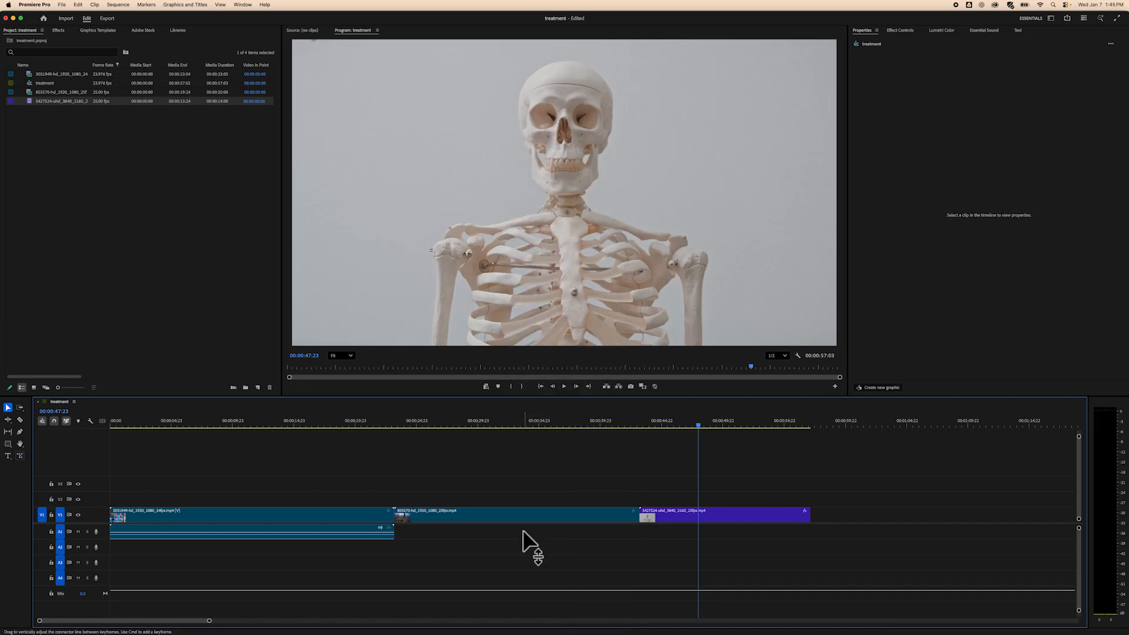
# Unlink the first 3031849 clip from its audio and delete its audio as well.
pyautogui.click(344, 521)
pyautogui.rightClick(345, 514)
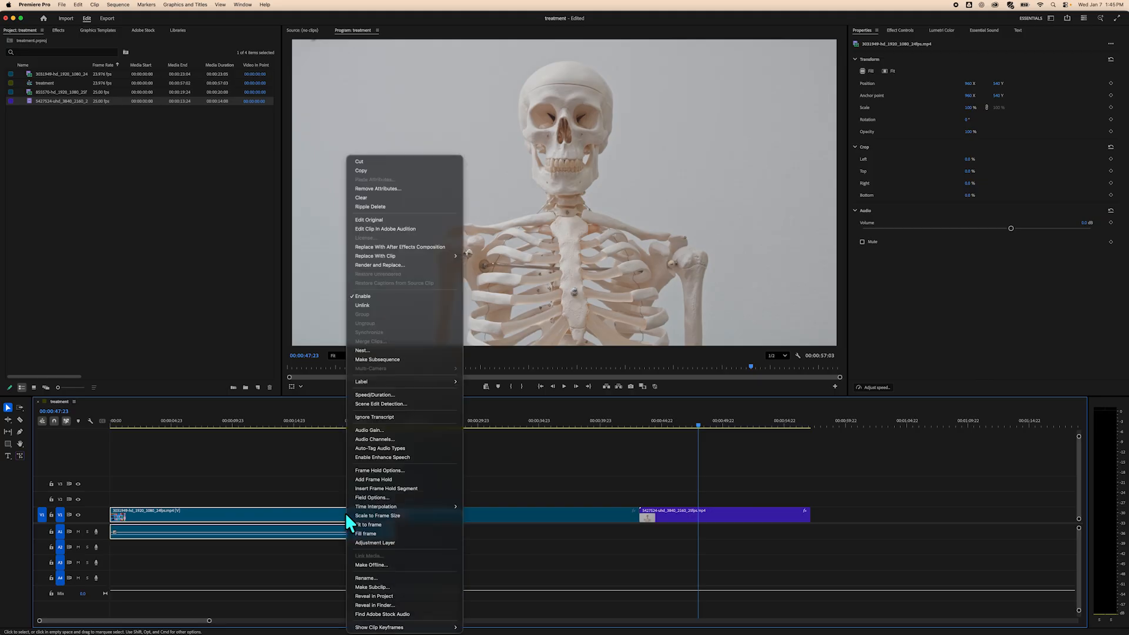
pyautogui.click(362, 305)
pyautogui.click(334, 534)
pyautogui.press('Delete')
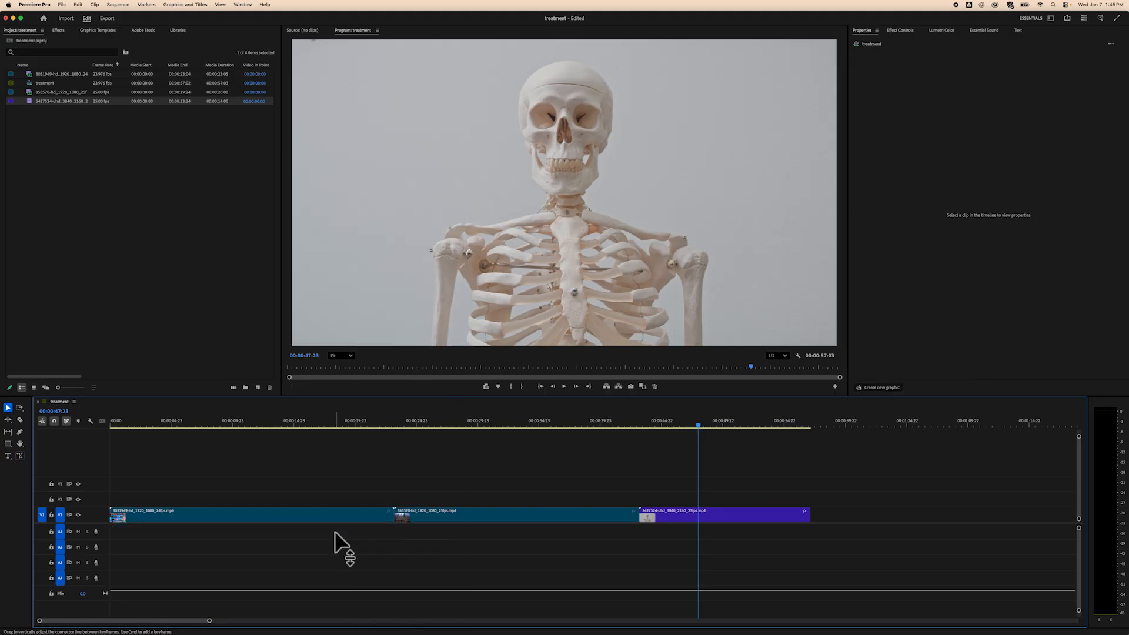
# Stack the 855570 clip on V2 and the skeleton clip on V3, both starting at the sequence start above the first clip.
pyautogui.moveTo(698, 425); pyautogui.dragTo(82, 595)
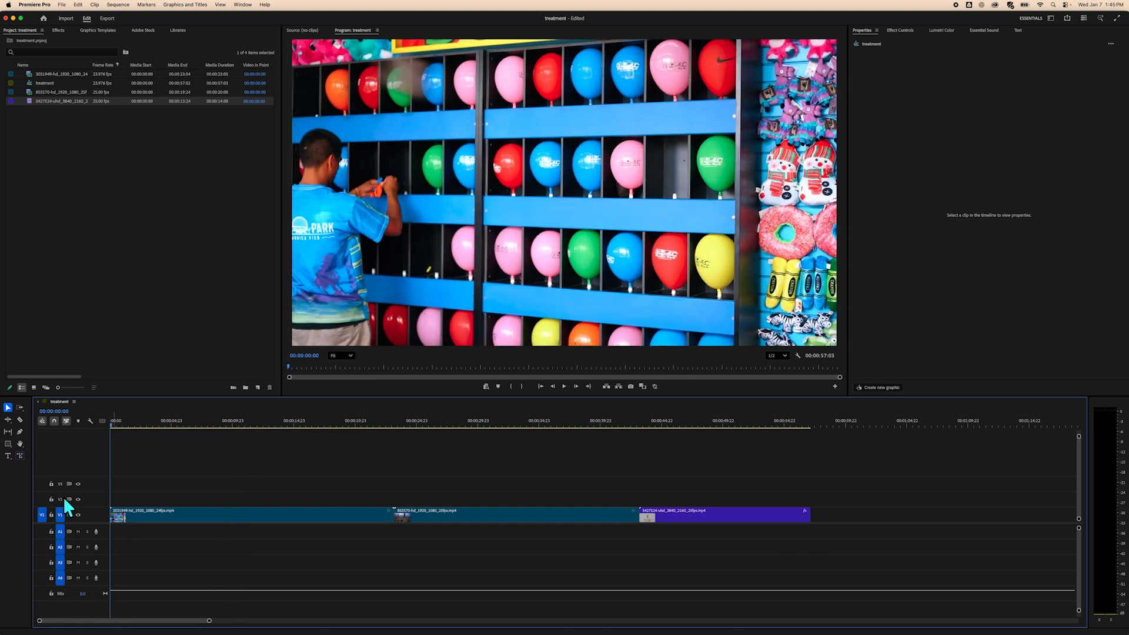
pyautogui.click(20, 419)
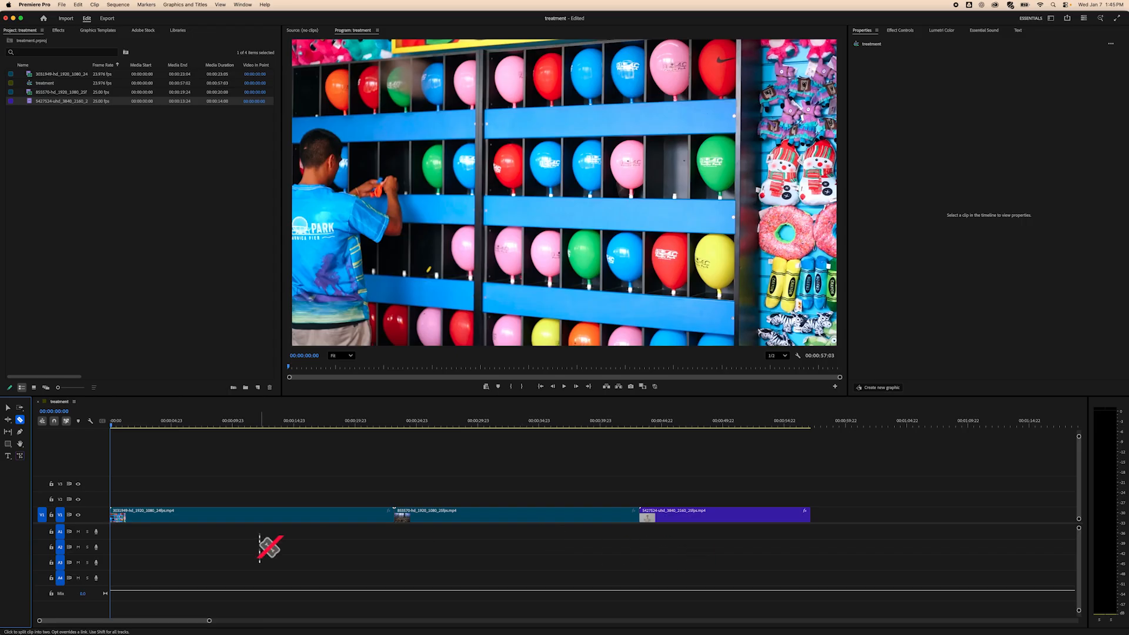
pyautogui.click(7, 407)
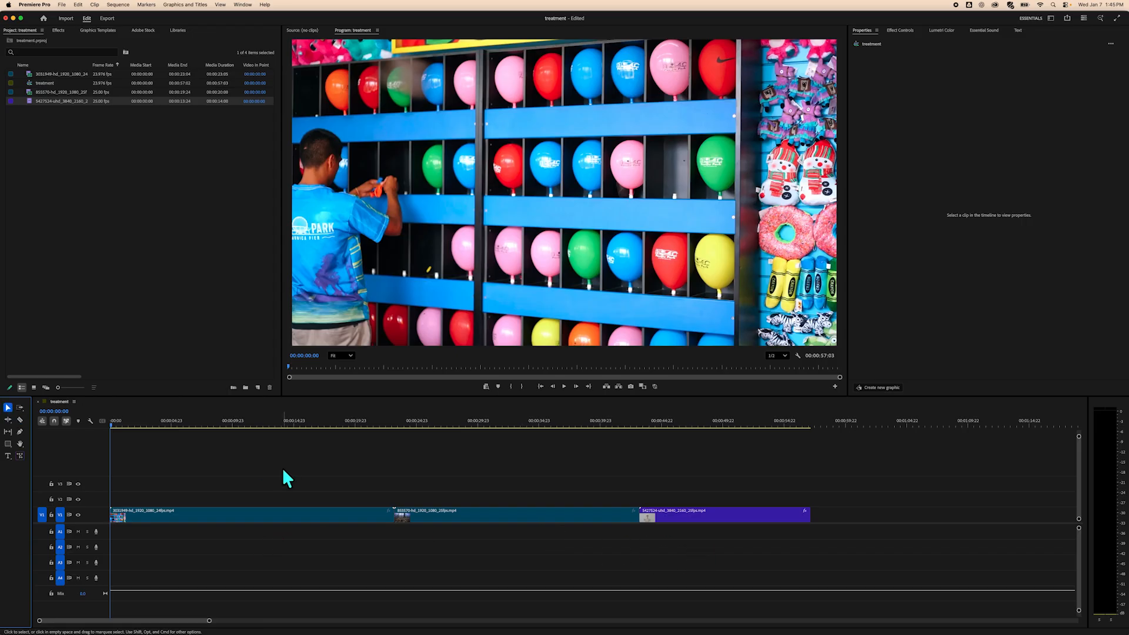
pyautogui.moveTo(421, 518); pyautogui.dragTo(189, 491)
pyautogui.moveTo(678, 509); pyautogui.dragTo(125, 487)
pyautogui.moveTo(110, 425); pyautogui.dragTo(281, 440)
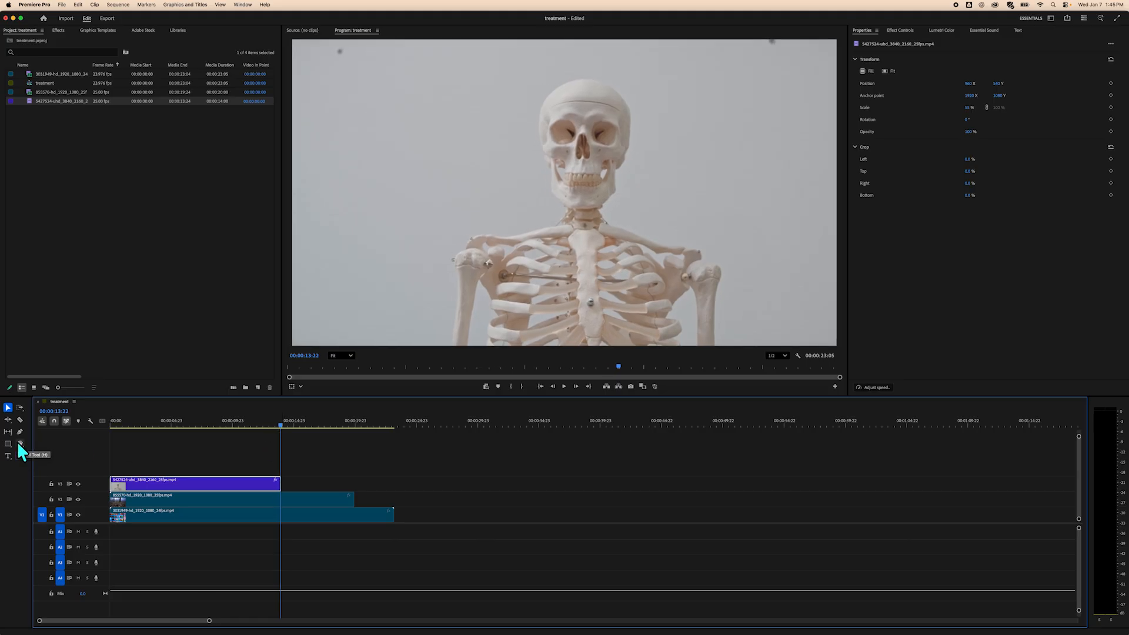
# Cut the V1 and V2 clips at the skeleton clip's end, about 00:00:13:22, with the Razor tool and delete the excess parts.
pyautogui.click(19, 420)
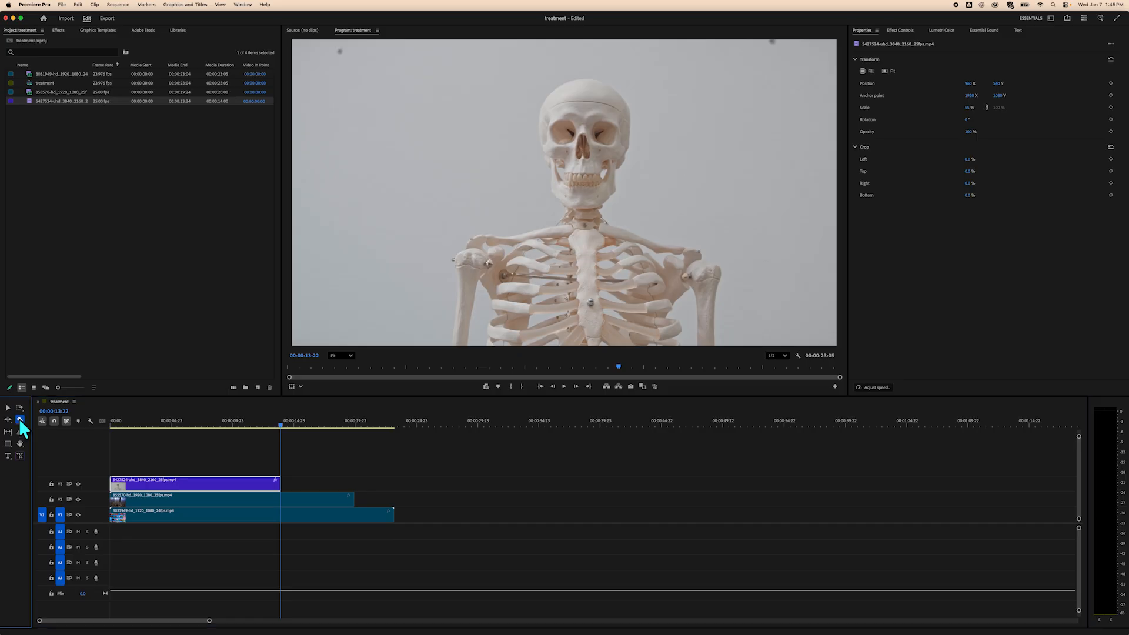
pyautogui.click(283, 501)
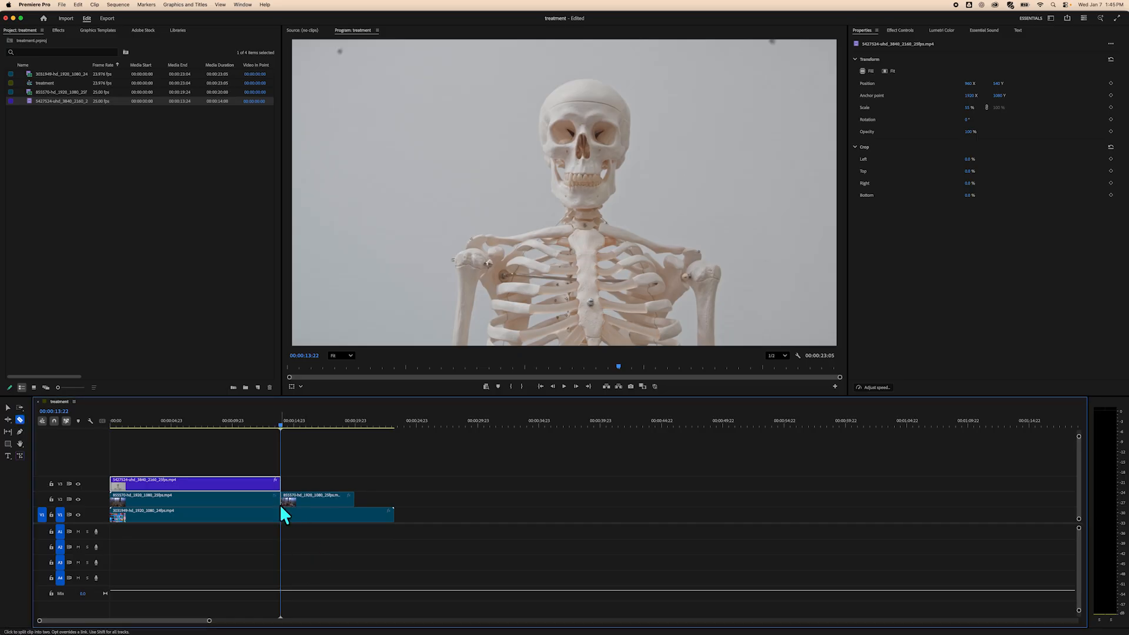
pyautogui.click(282, 515)
pyautogui.press('v')
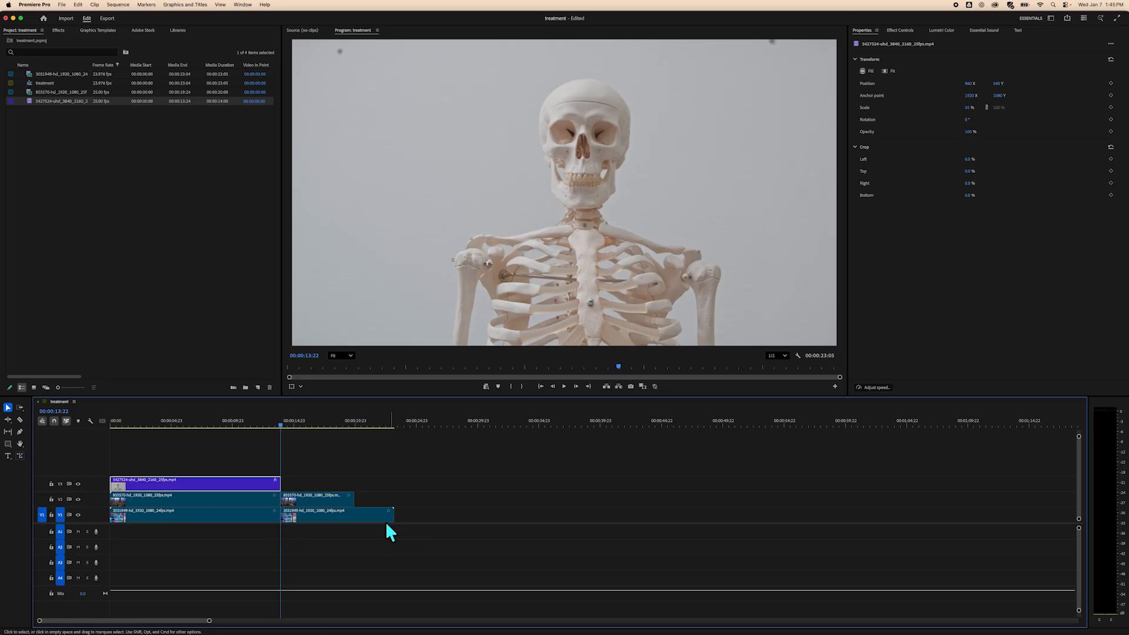
pyautogui.moveTo(319, 479); pyautogui.dragTo(390, 541)
pyautogui.press('Delete')
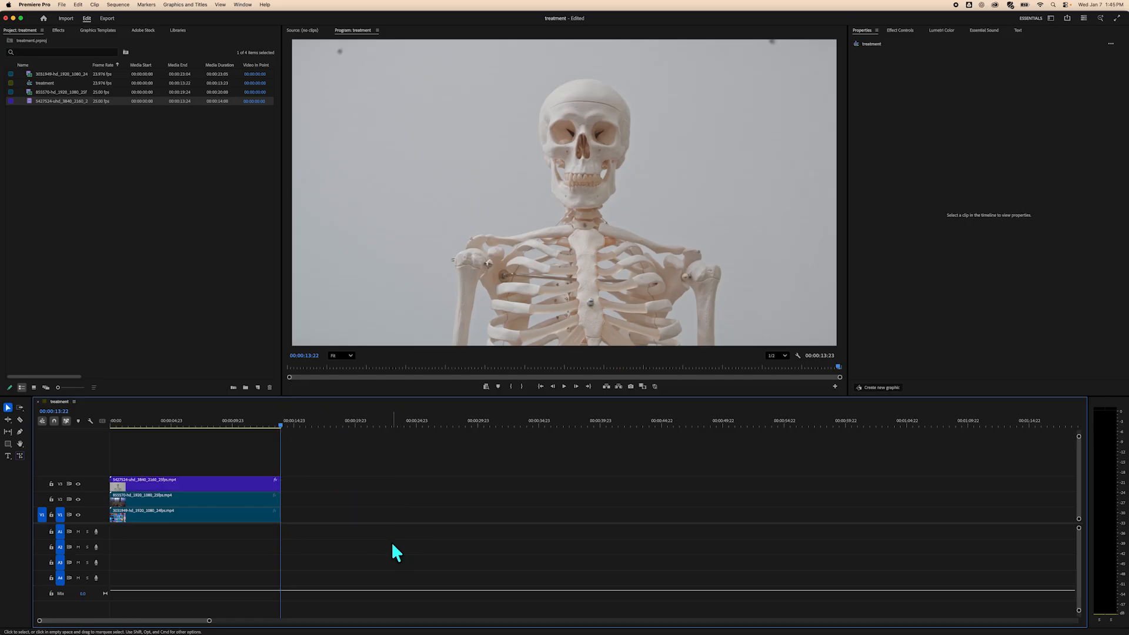
# Move the trimmed 855570 and skeleton clips back onto V1 end to end and remove the gap between them.
pyautogui.moveTo(218, 485); pyautogui.dragTo(596, 515)
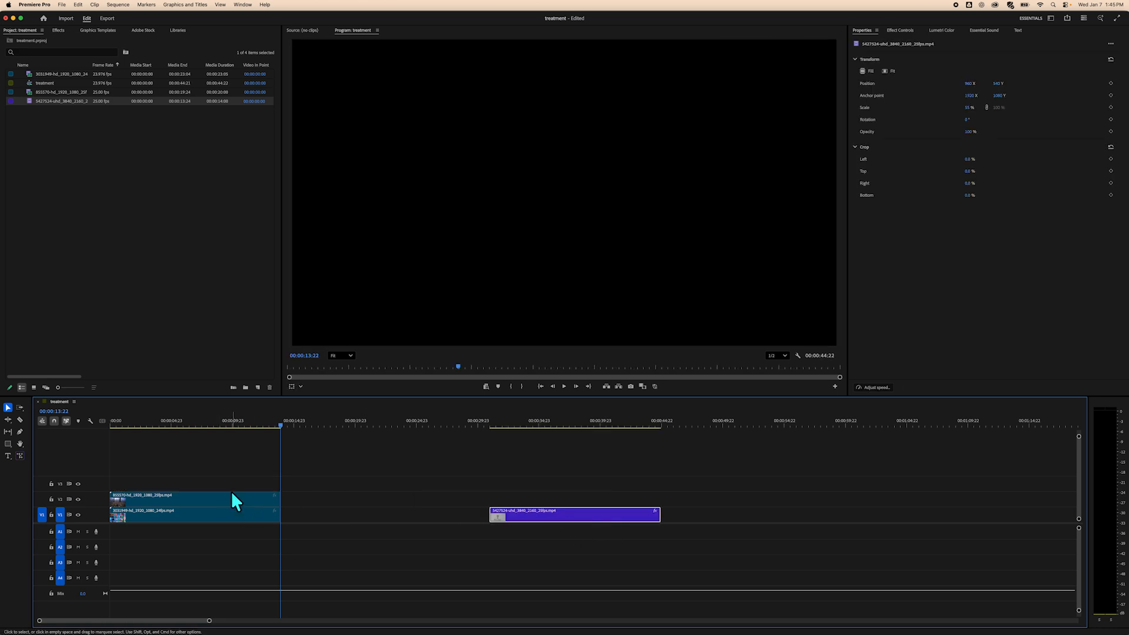
pyautogui.moveTo(232, 497); pyautogui.dragTo(407, 517)
pyautogui.click(470, 512)
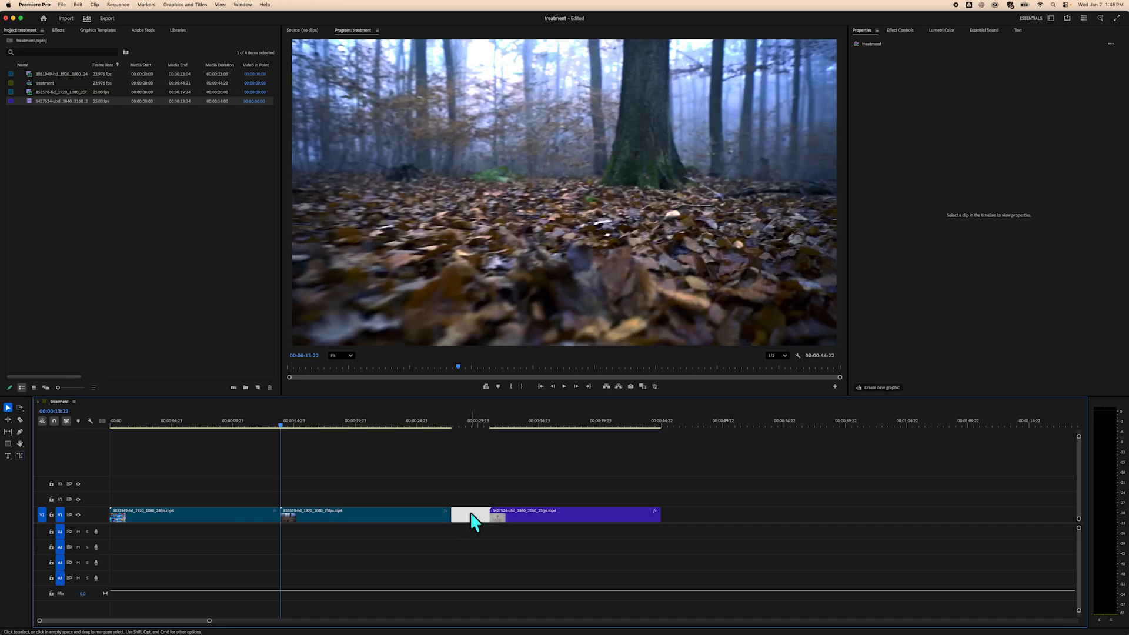
pyautogui.press('Delete')
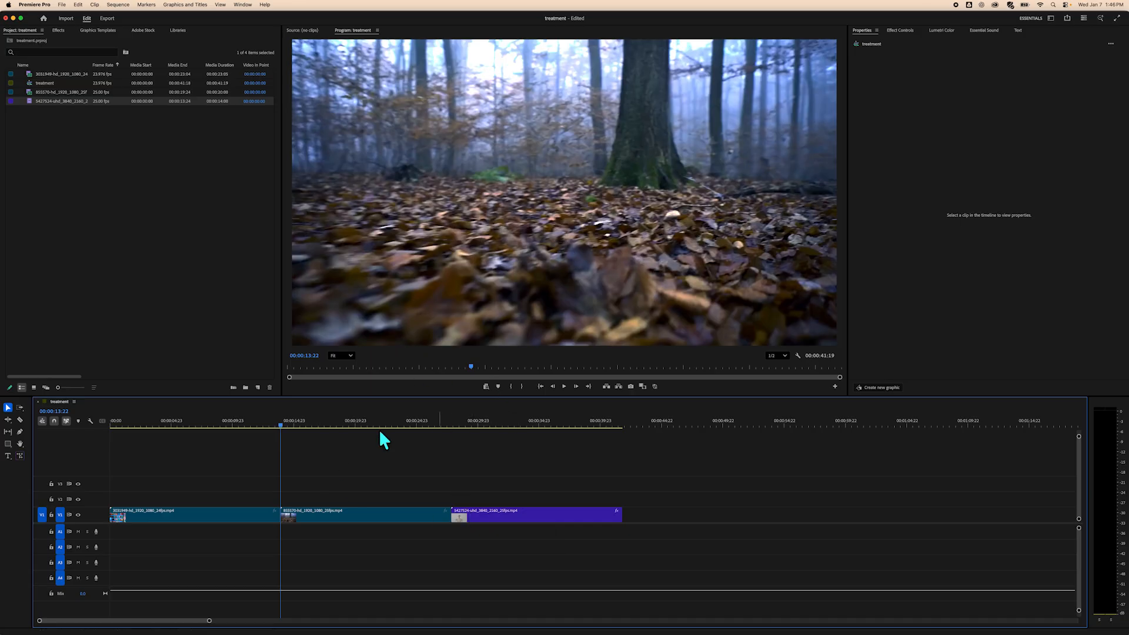
# Duplicate all three V1 clips and place the copies on V2 directly above the originals.
pyautogui.moveTo(280, 423); pyautogui.dragTo(103, 446)
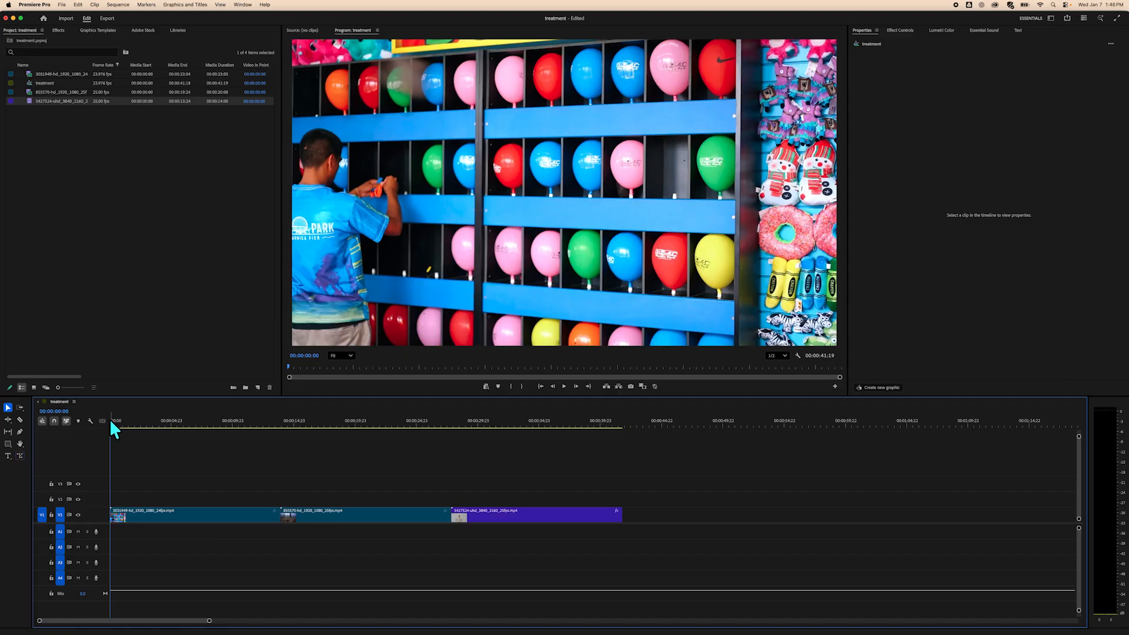
pyautogui.moveTo(111, 423); pyautogui.dragTo(148, 446)
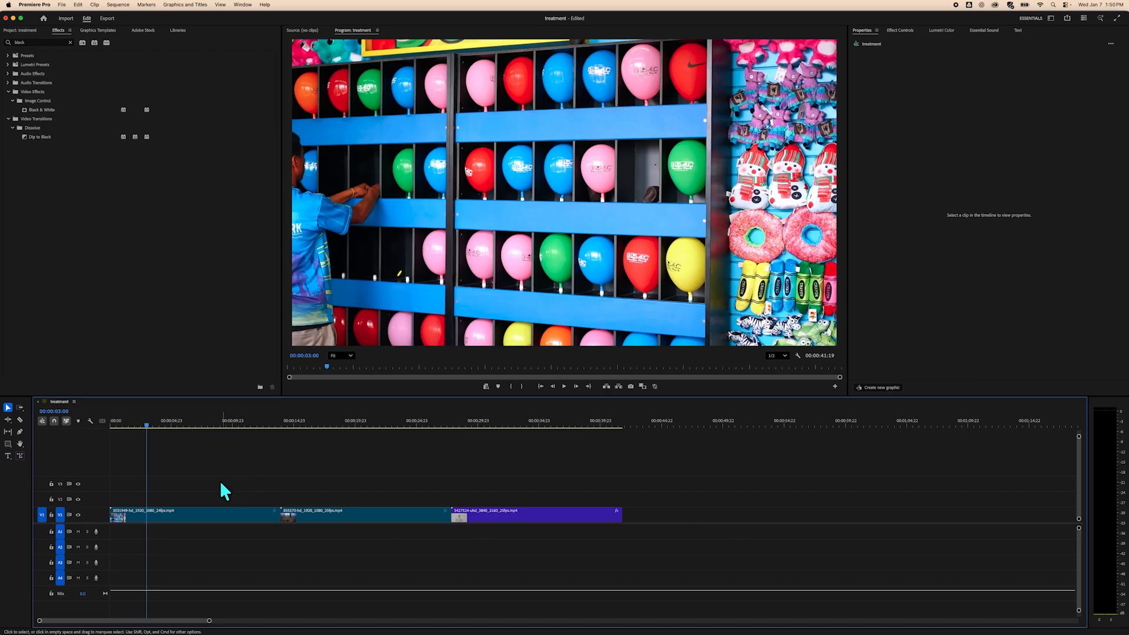
pyautogui.moveTo(216, 482); pyautogui.dragTo(484, 526)
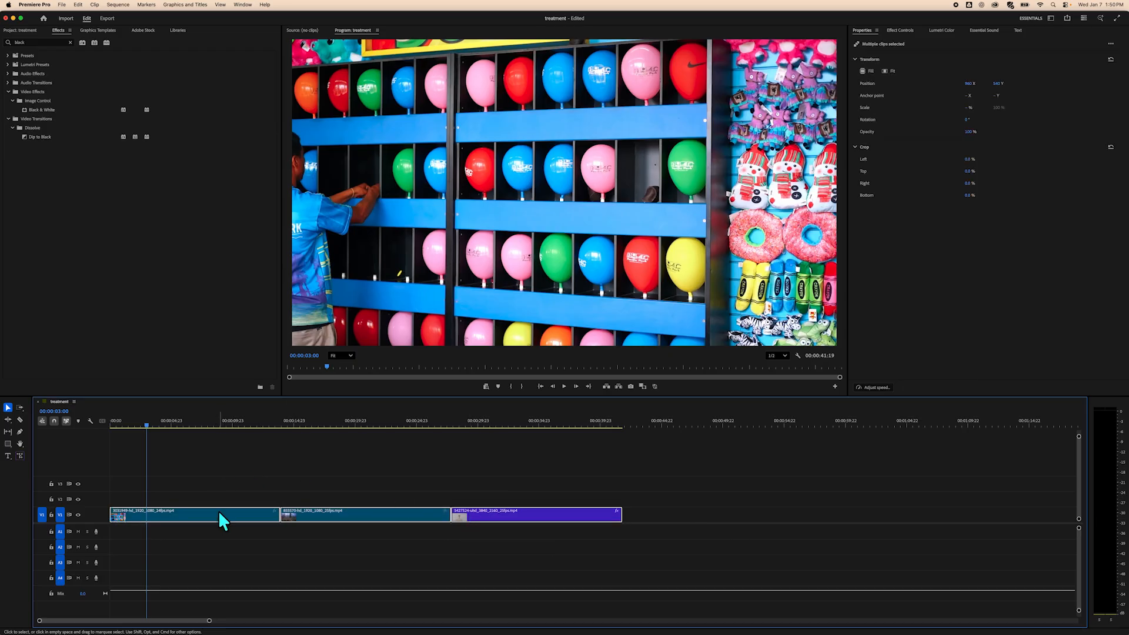
pyautogui.click(379, 475)
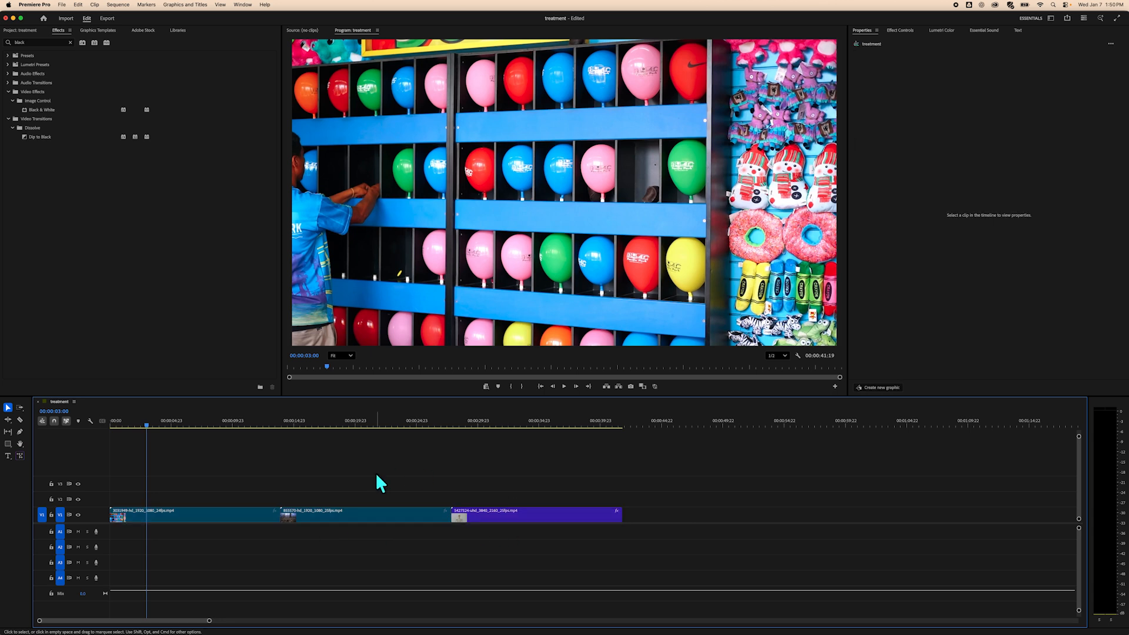
pyautogui.moveTo(213, 468); pyautogui.dragTo(528, 539)
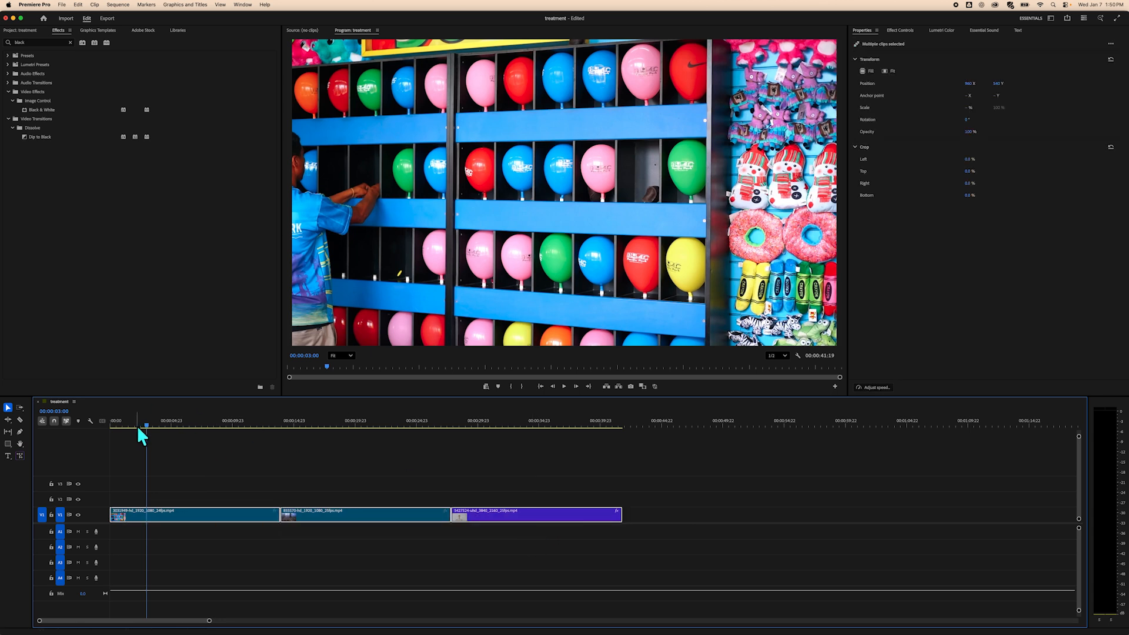
pyautogui.moveTo(145, 423); pyautogui.dragTo(654, 431)
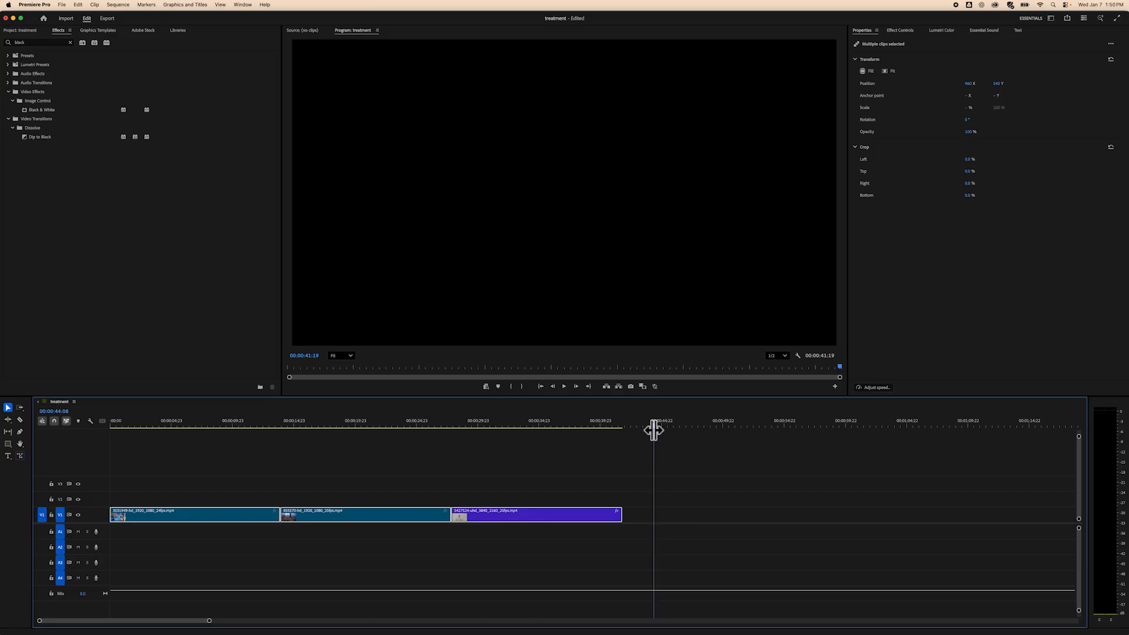
pyautogui.moveTo(653, 431); pyautogui.dragTo(652, 435)
pyautogui.press('super+v')
pyautogui.scroll(5, 436, 570)
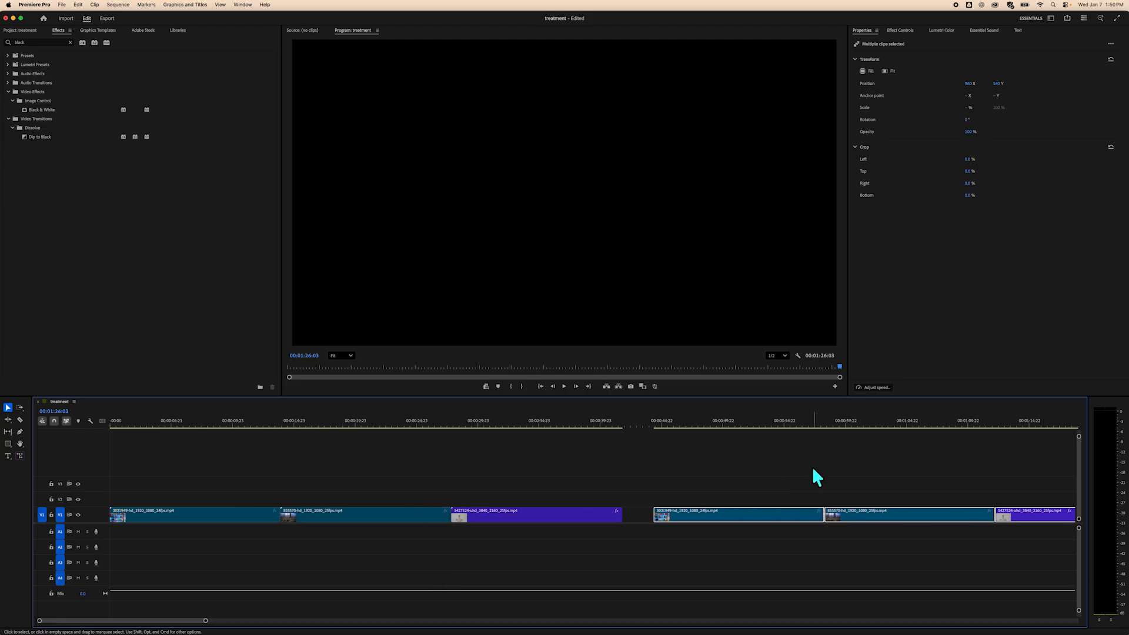
pyautogui.moveTo(912, 510); pyautogui.dragTo(355, 504)
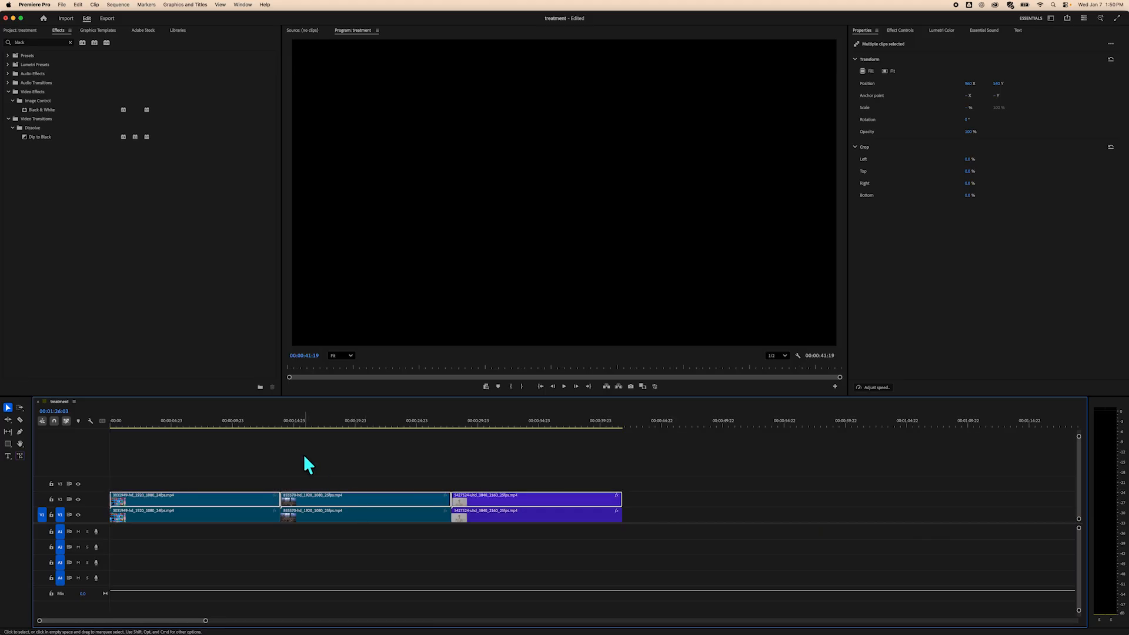
pyautogui.click(248, 476)
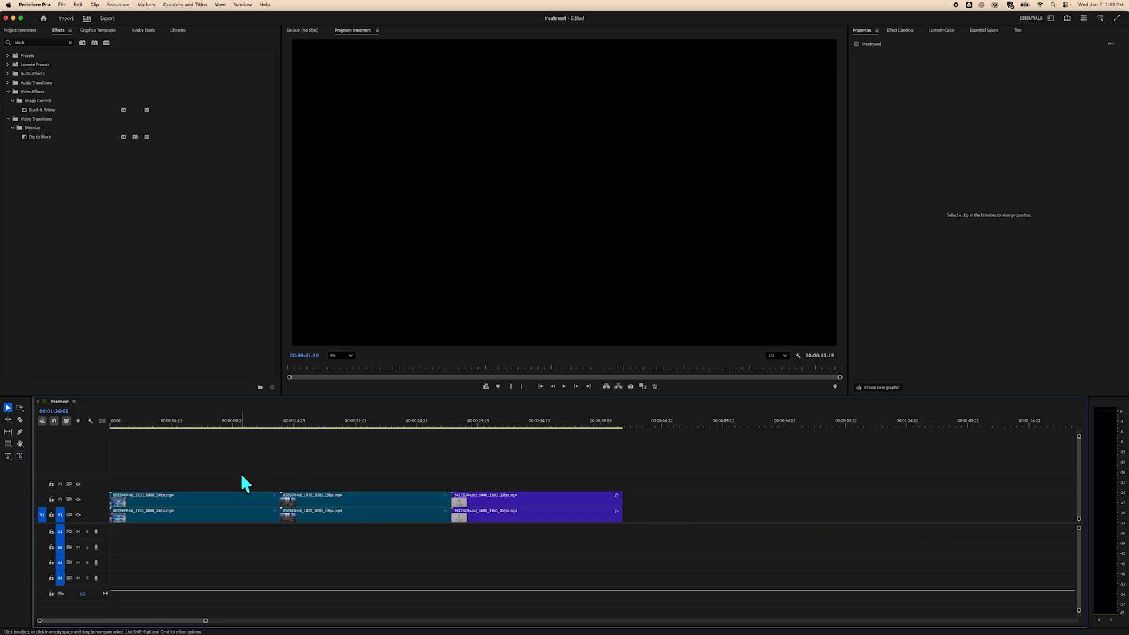
pyautogui.click(190, 495)
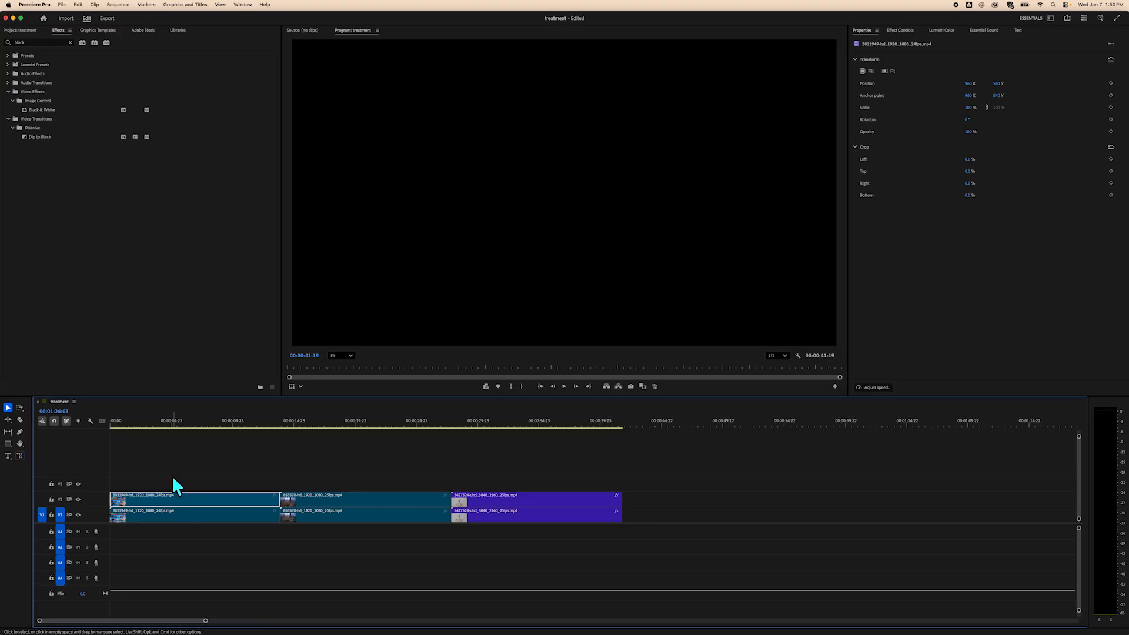
pyautogui.press('End')
pyautogui.moveTo(622, 424); pyautogui.dragTo(166, 489)
pyautogui.click(241, 464)
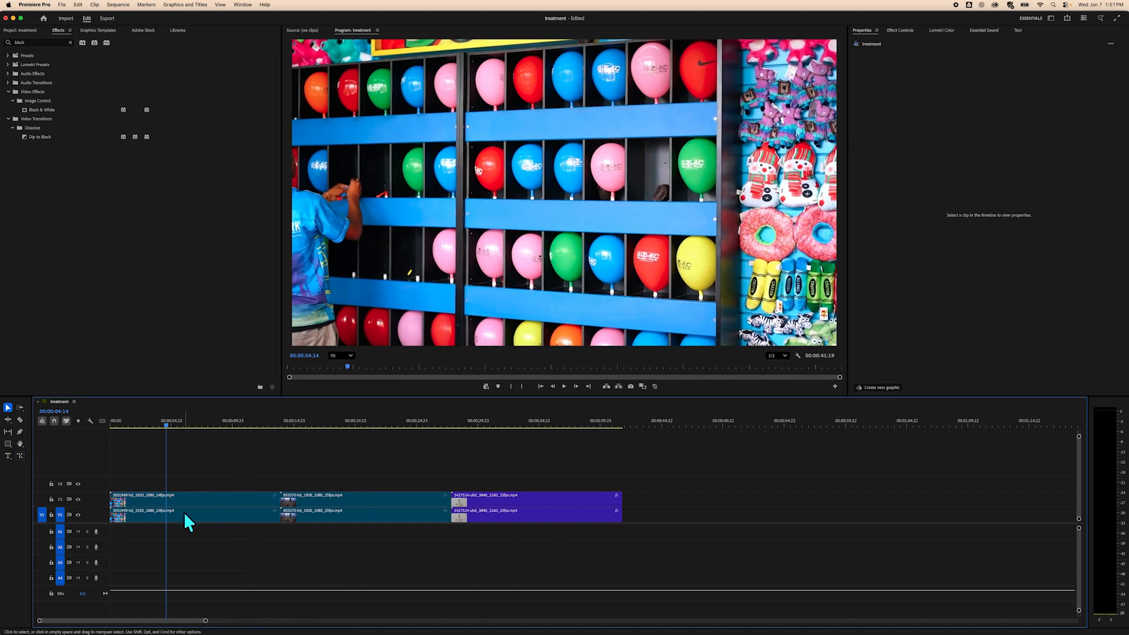
# Lock track V1 and enlarge the V1 and V2 track heights to show clip thumbnails.
pyautogui.click(224, 501)
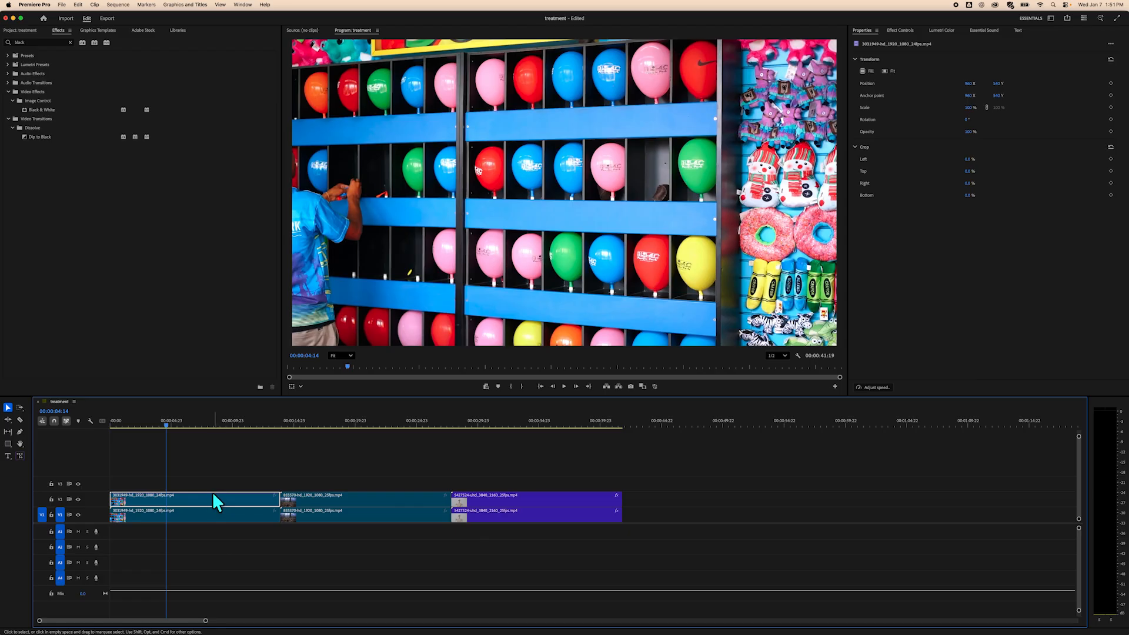
pyautogui.click(51, 515)
pyautogui.moveTo(104, 523); pyautogui.dragTo(104, 553)
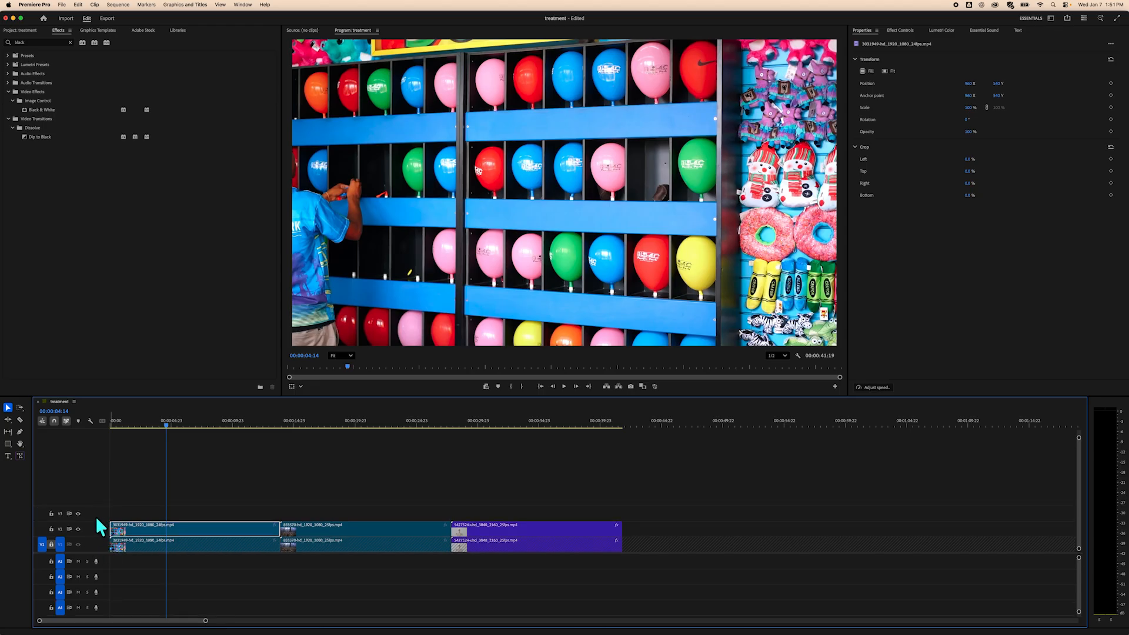
pyautogui.moveTo(100, 521)
pyautogui.mouseDown()
pyautogui.moveTo(103, 500)
pyautogui.moveTo(100, 512)
pyautogui.mouseUp()
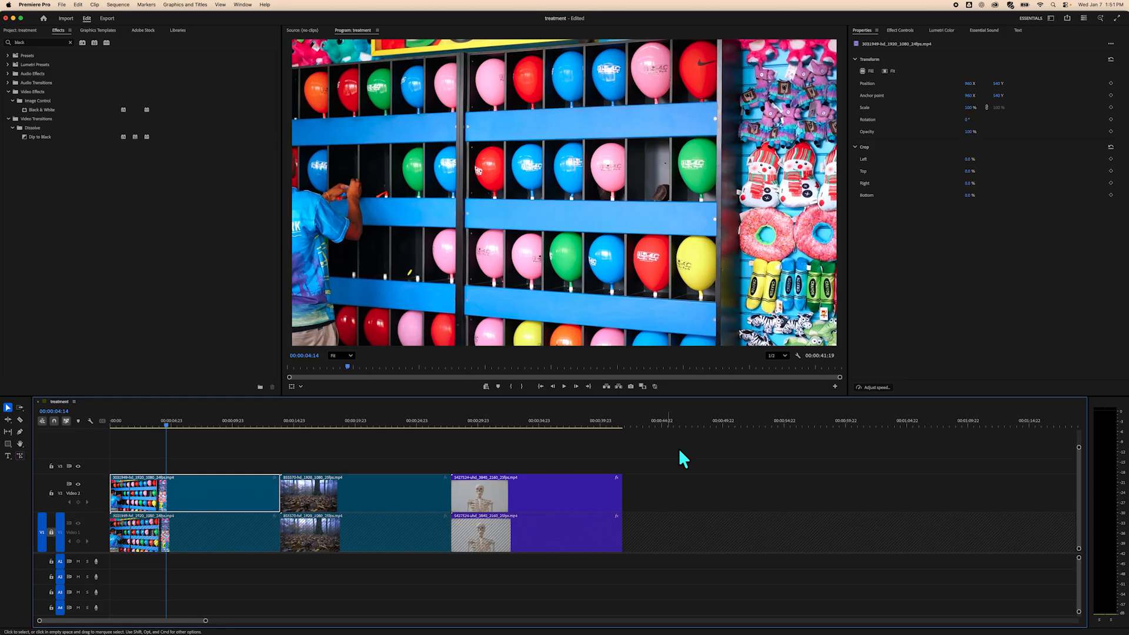
# Collapse the effect folders and dock the Effects panel into the panel group beside Properties.
pyautogui.click(689, 479)
pyautogui.moveTo(165, 421); pyautogui.dragTo(218, 427)
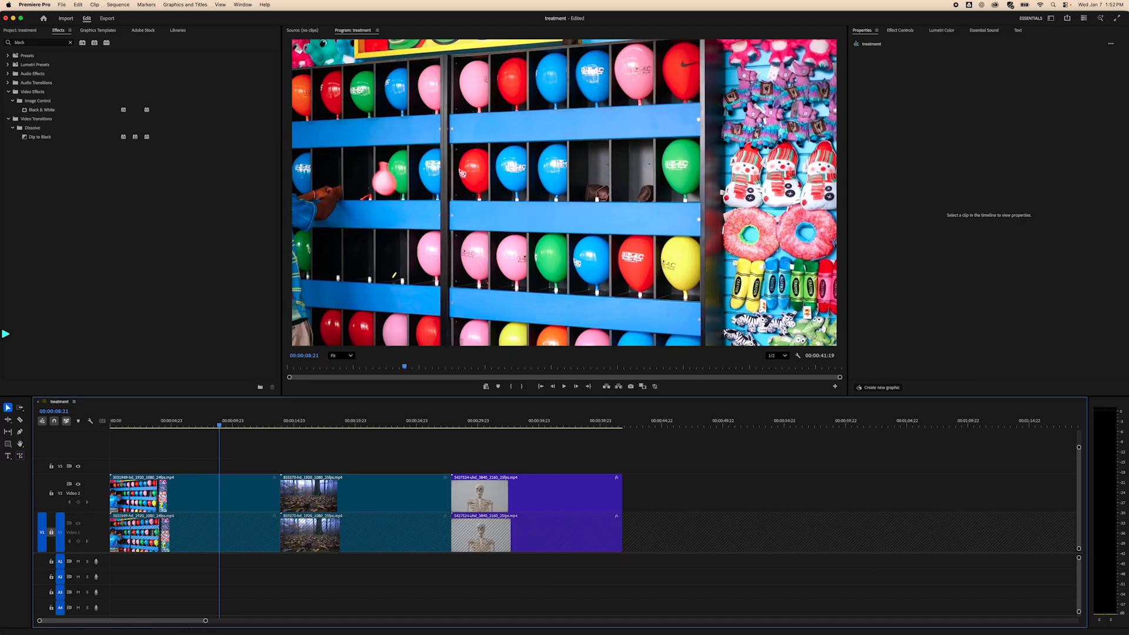
pyautogui.click(8, 92)
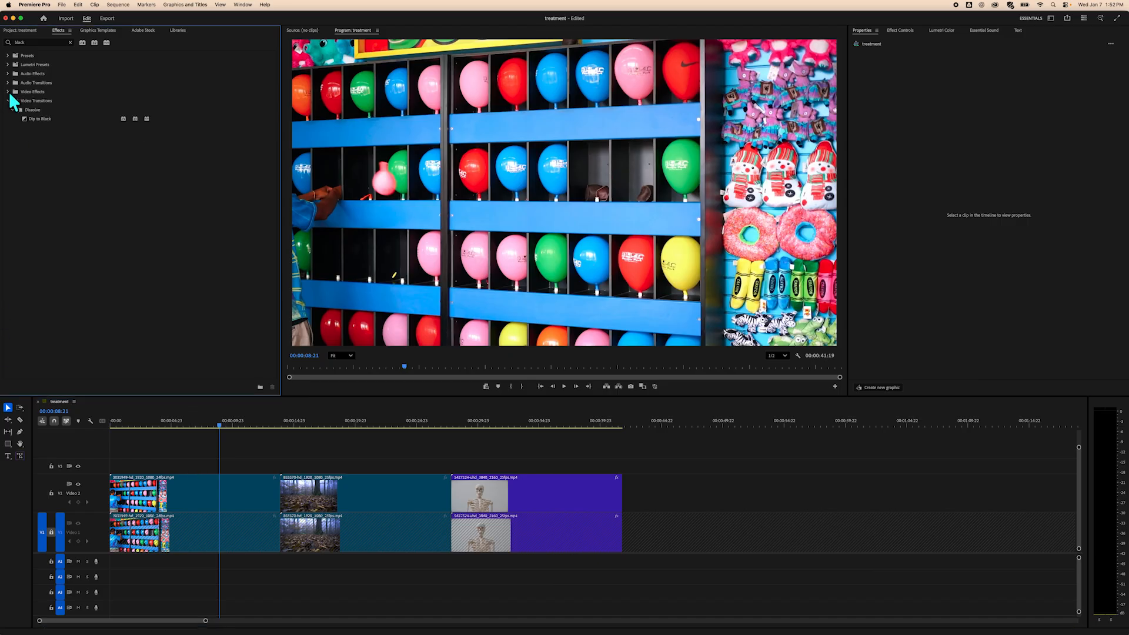
pyautogui.click(8, 102)
pyautogui.moveTo(59, 30); pyautogui.dragTo(162, 117)
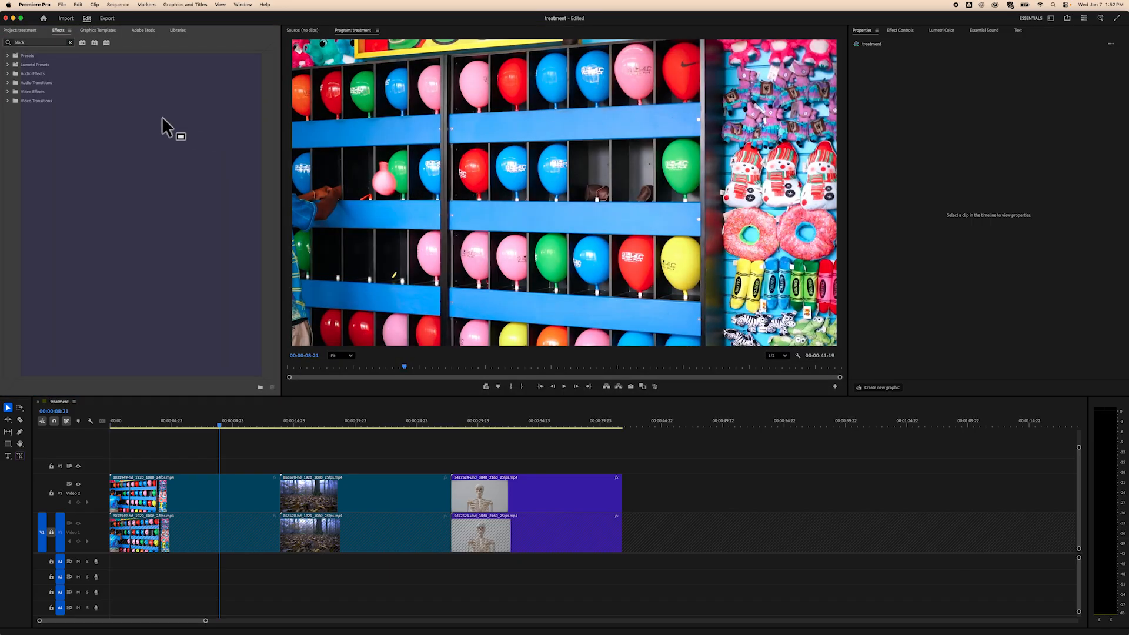
pyautogui.moveTo(26, 170); pyautogui.dragTo(894, 64)
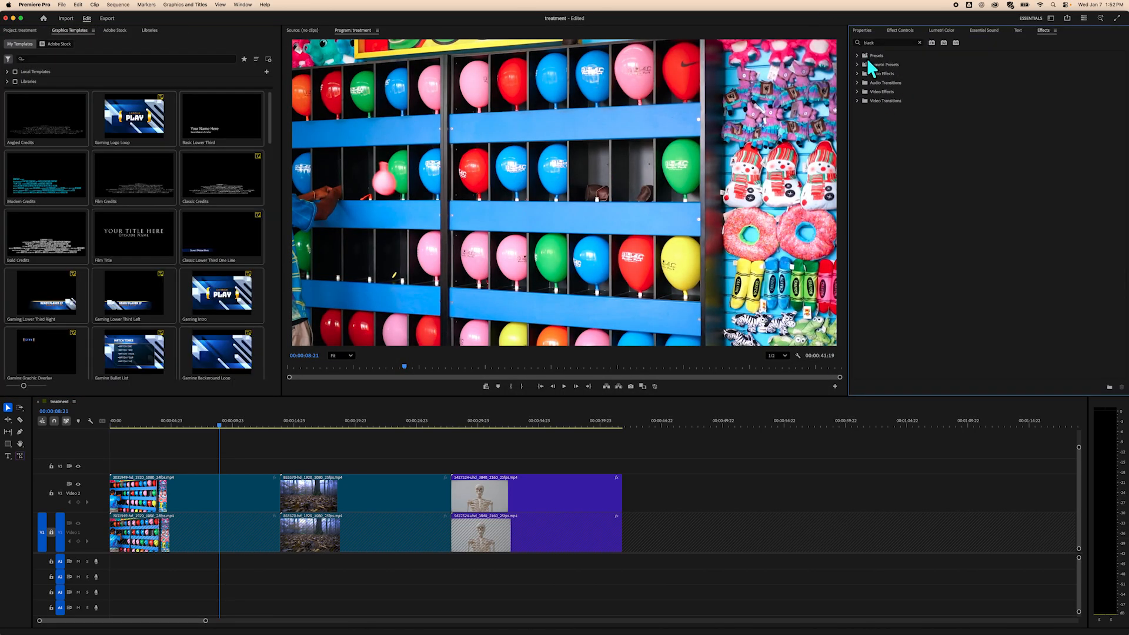
# Browse the Lumetri Presets folders in the Effects panel, clearing the search to see Cinematic, Filmstocks, Monochrome and SpeedLooks.
pyautogui.click(27, 30)
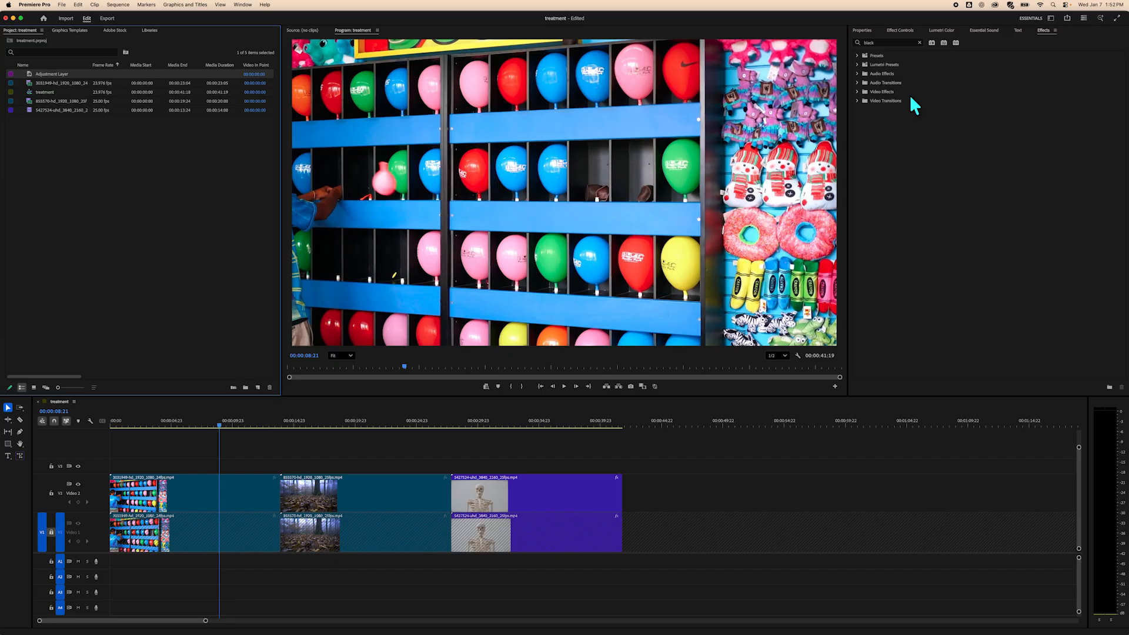
pyautogui.click(858, 65)
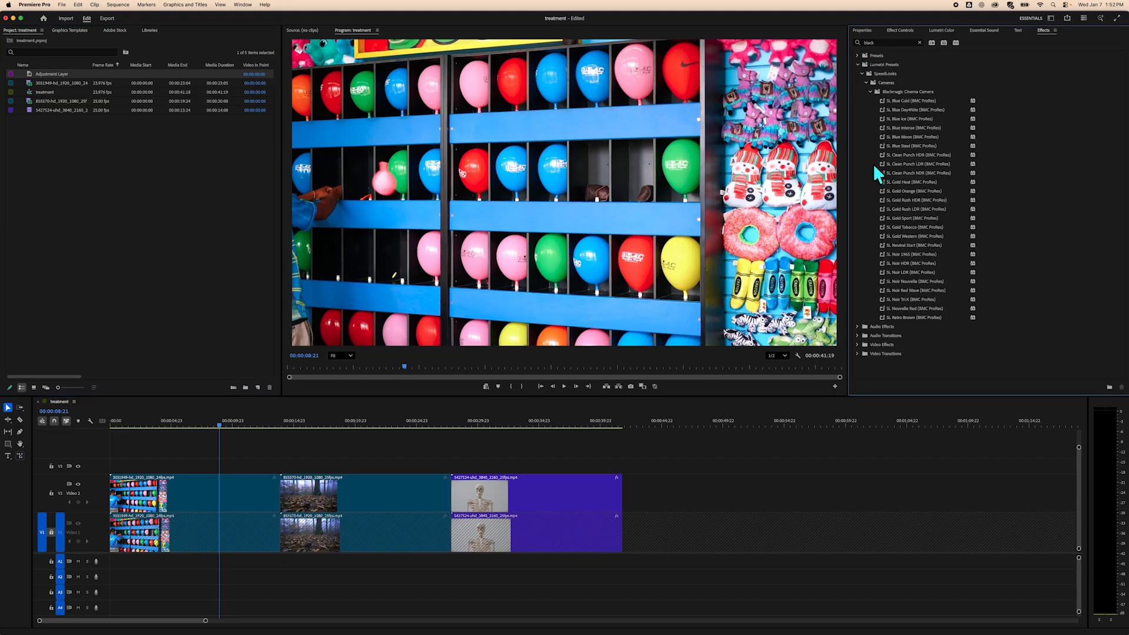
pyautogui.click(862, 73)
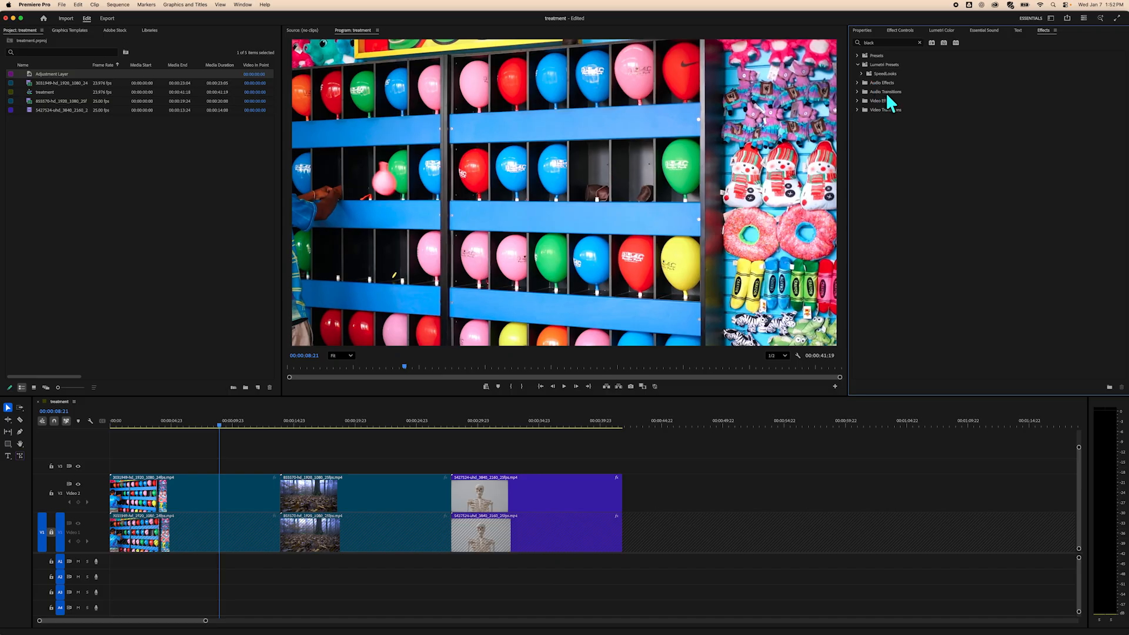
pyautogui.click(861, 74)
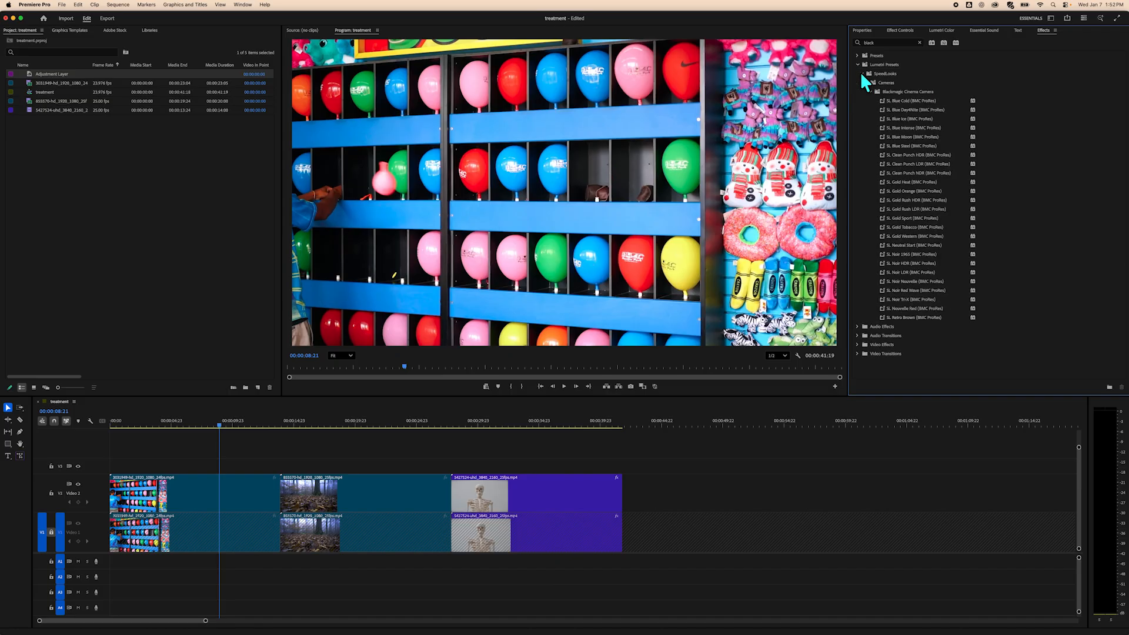
pyautogui.click(860, 73)
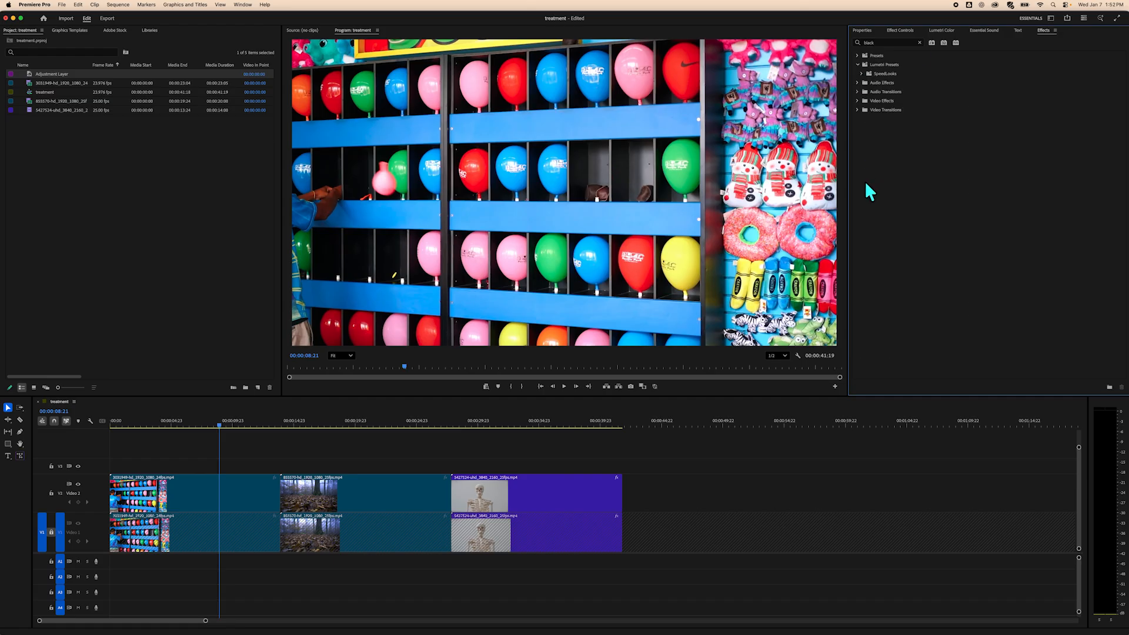
pyautogui.click(920, 42)
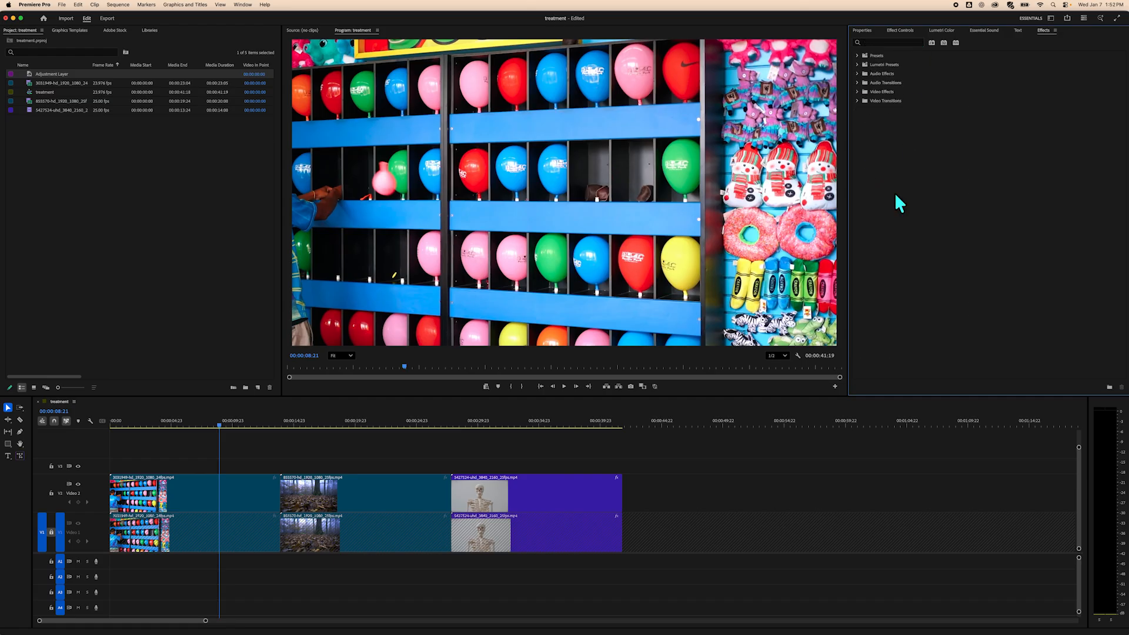
pyautogui.click(856, 55)
pyautogui.click(857, 56)
pyautogui.click(857, 64)
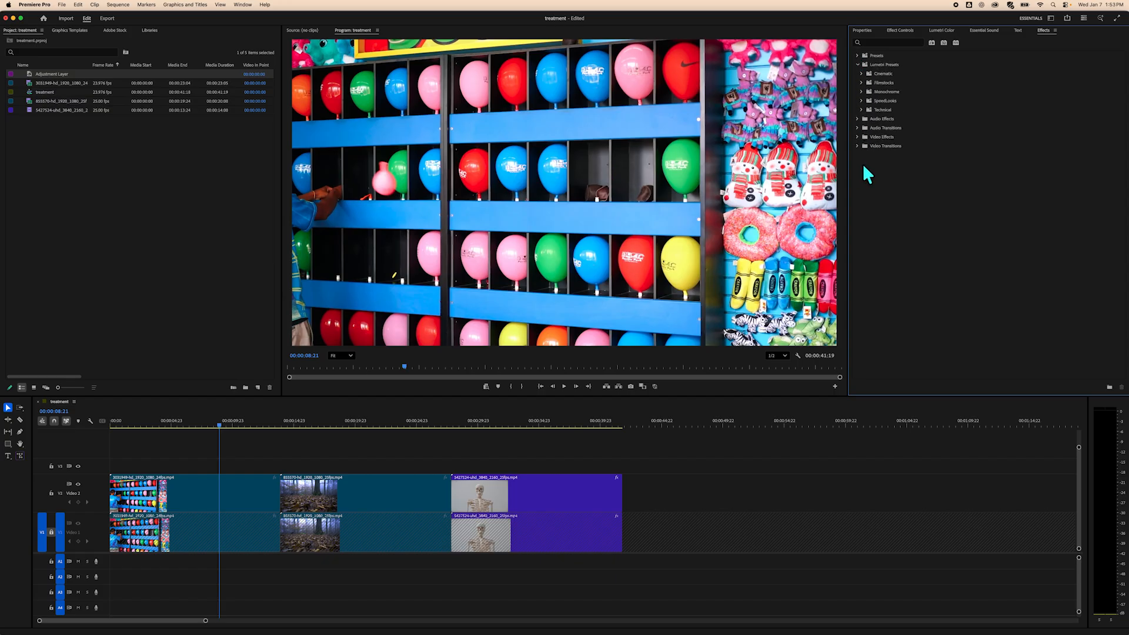
pyautogui.click(861, 73)
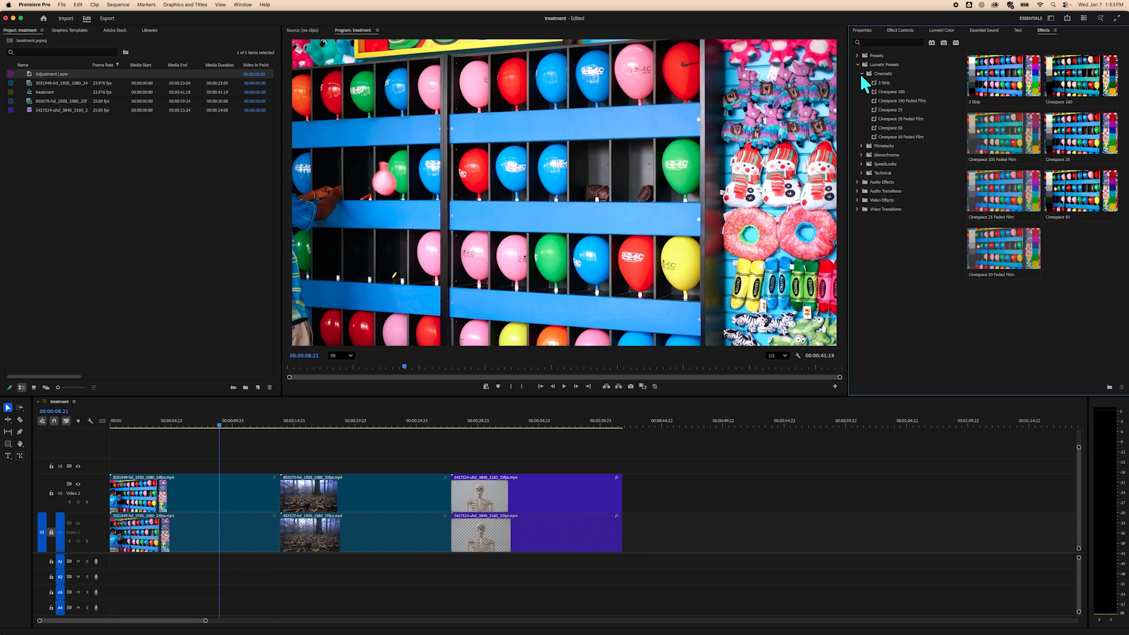
pyautogui.click(861, 146)
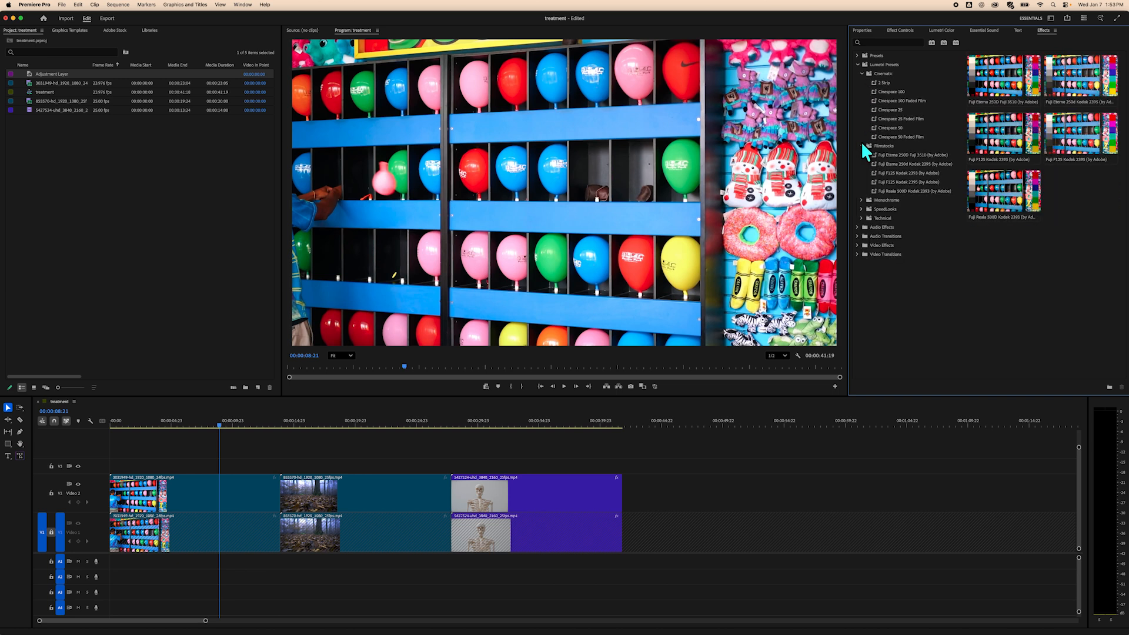
pyautogui.click(862, 199)
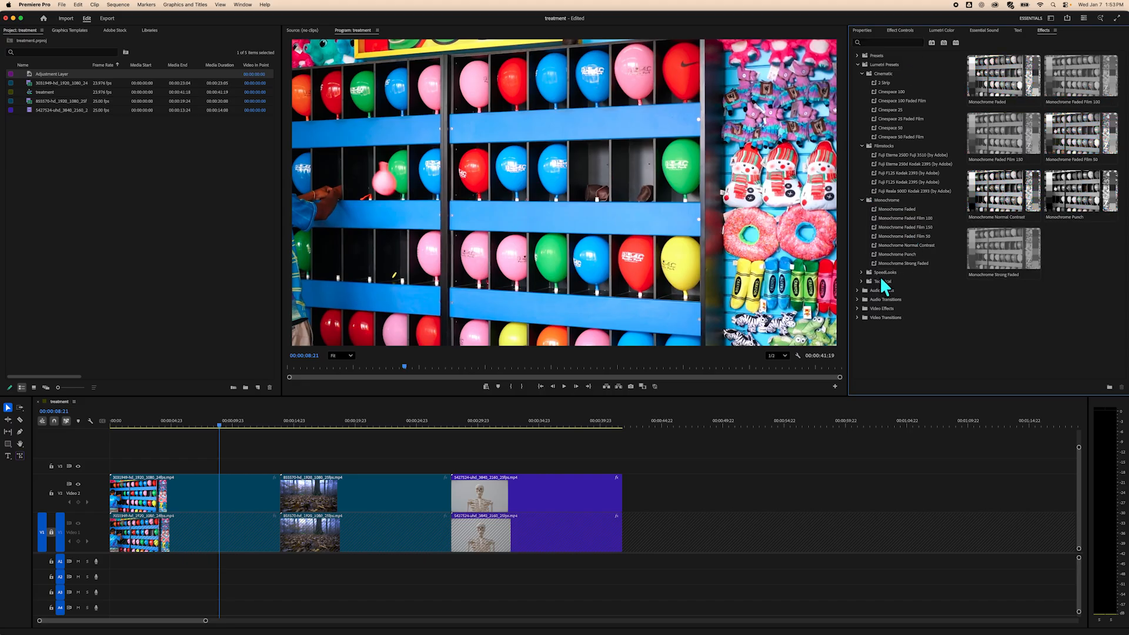
pyautogui.click(861, 272)
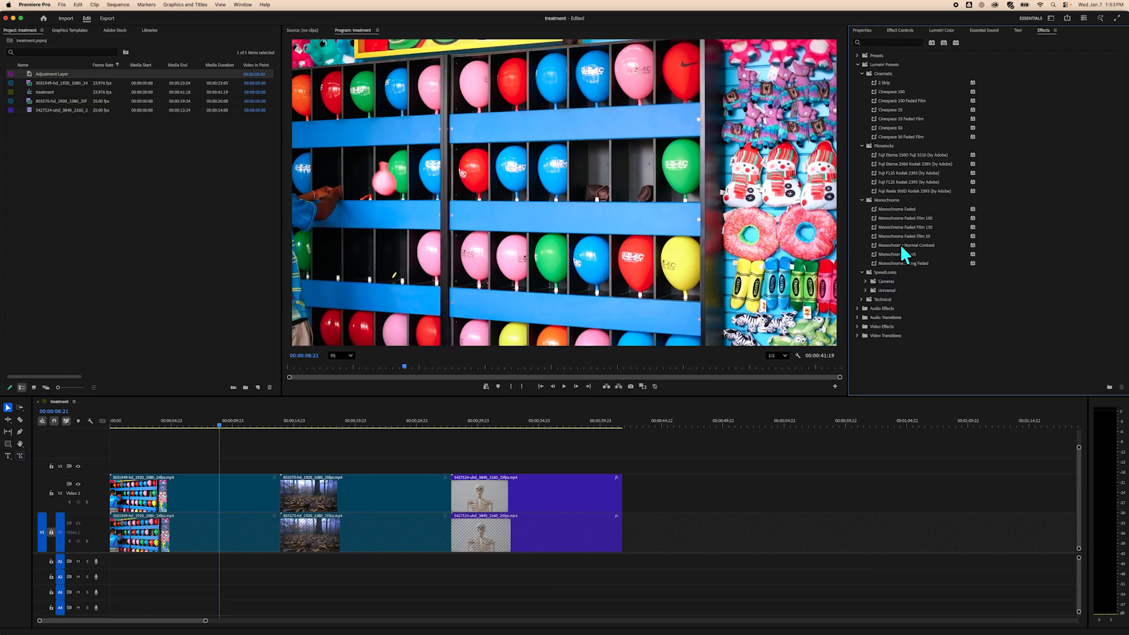
pyautogui.moveTo(901, 245)
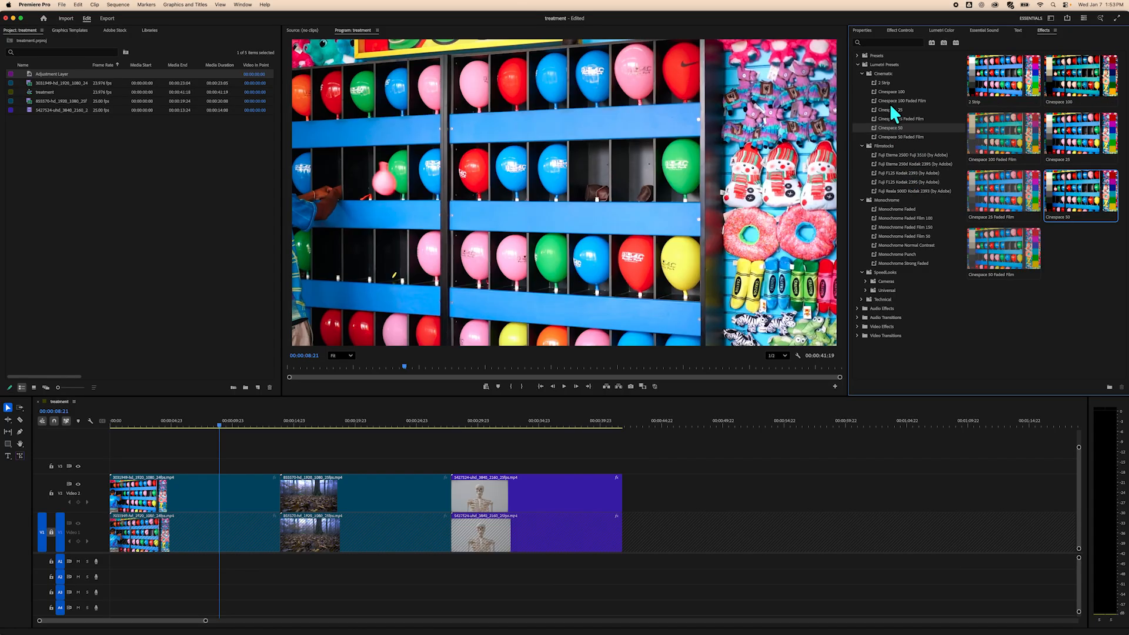
# Apply the Cinespace 100 Lumetri preset to the first clip on V2 and scrub to preview it.
pyautogui.click(1083, 70)
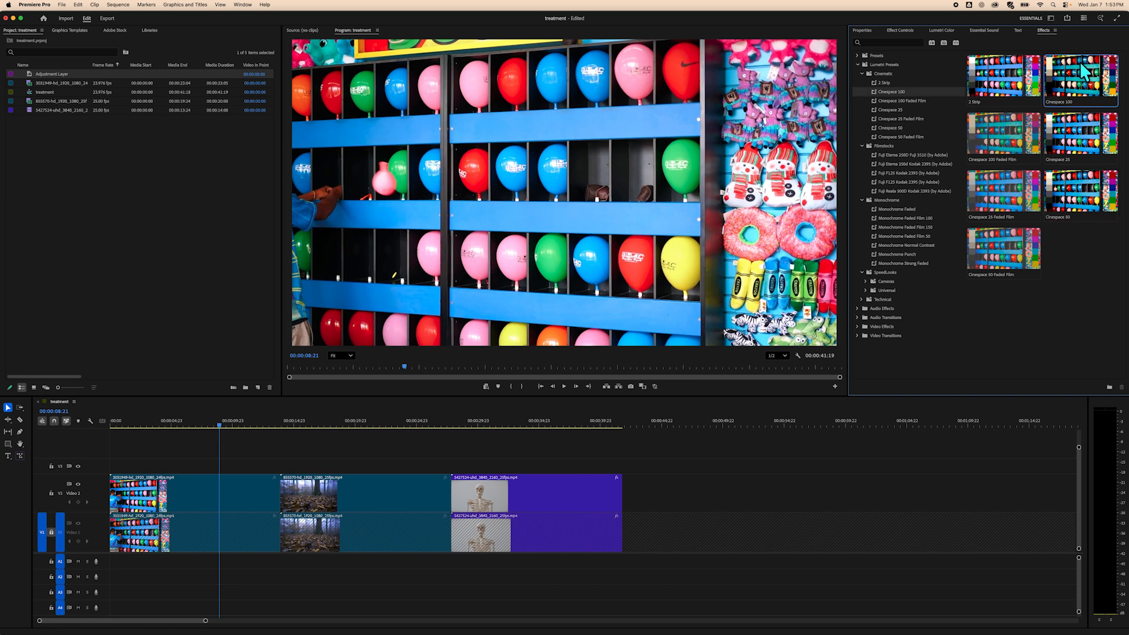
pyautogui.moveTo(1082, 69); pyautogui.dragTo(193, 496)
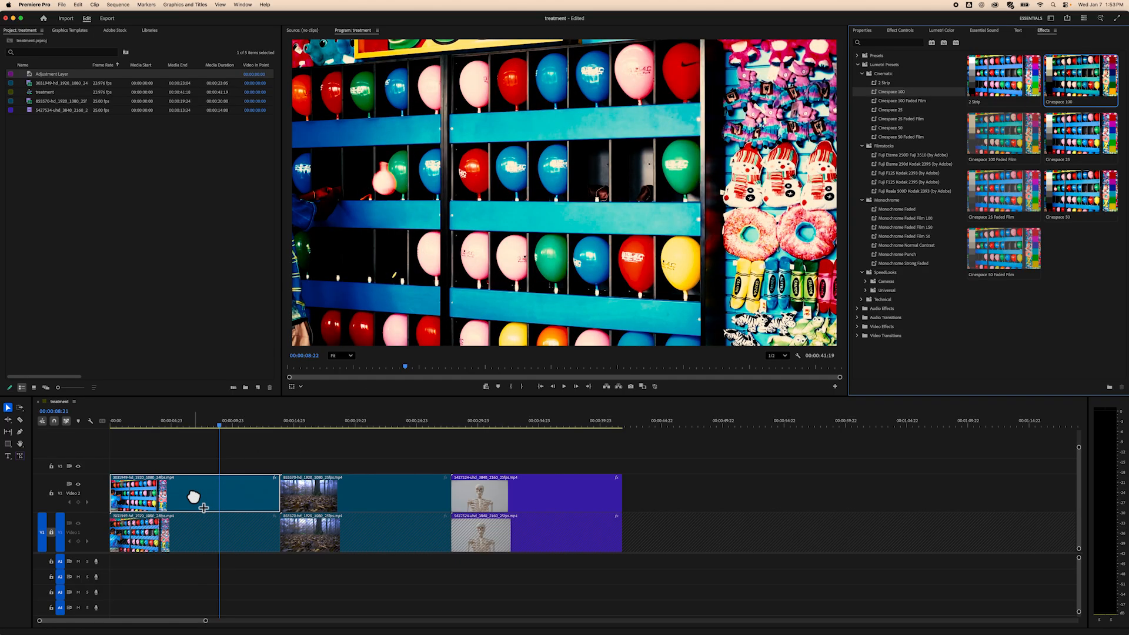
pyautogui.moveTo(218, 424); pyautogui.dragTo(165, 420)
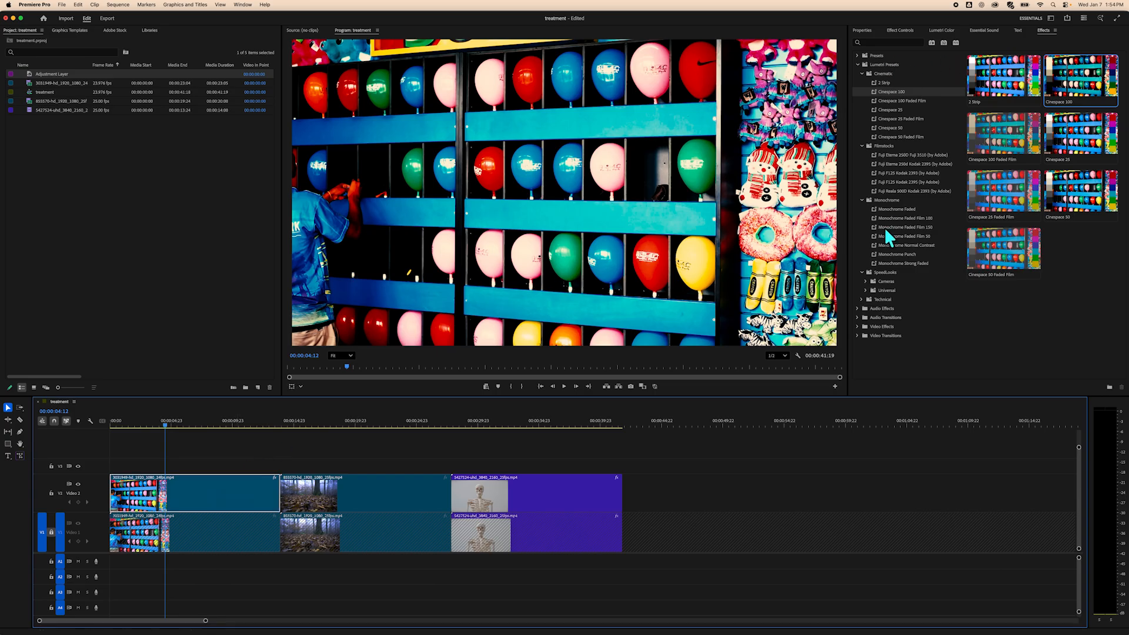
pyautogui.click(857, 63)
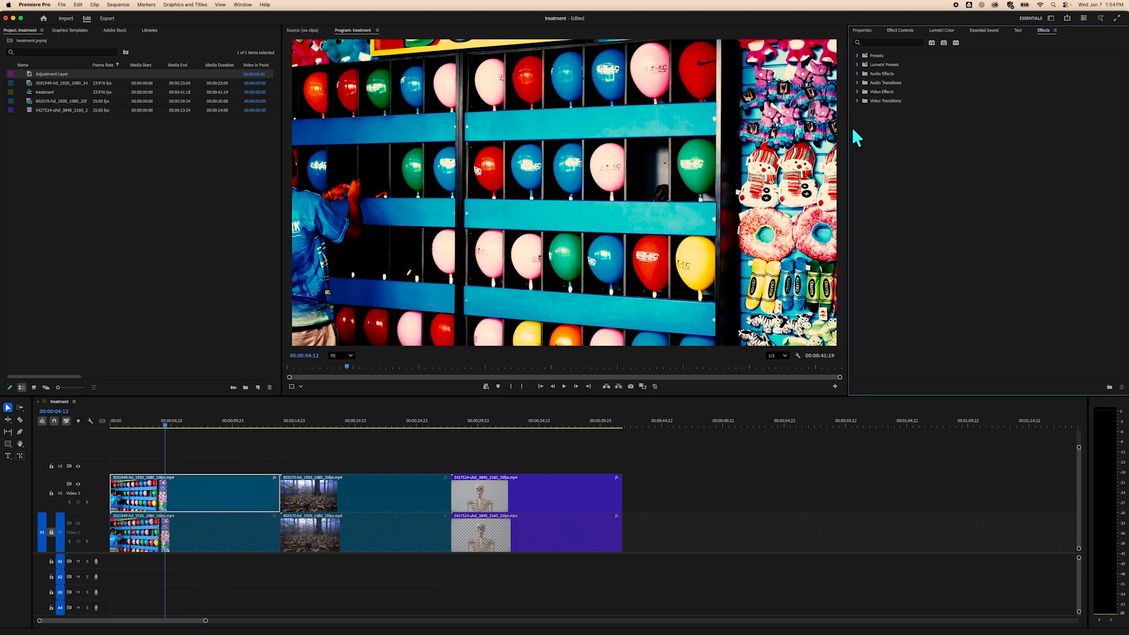
pyautogui.click(857, 65)
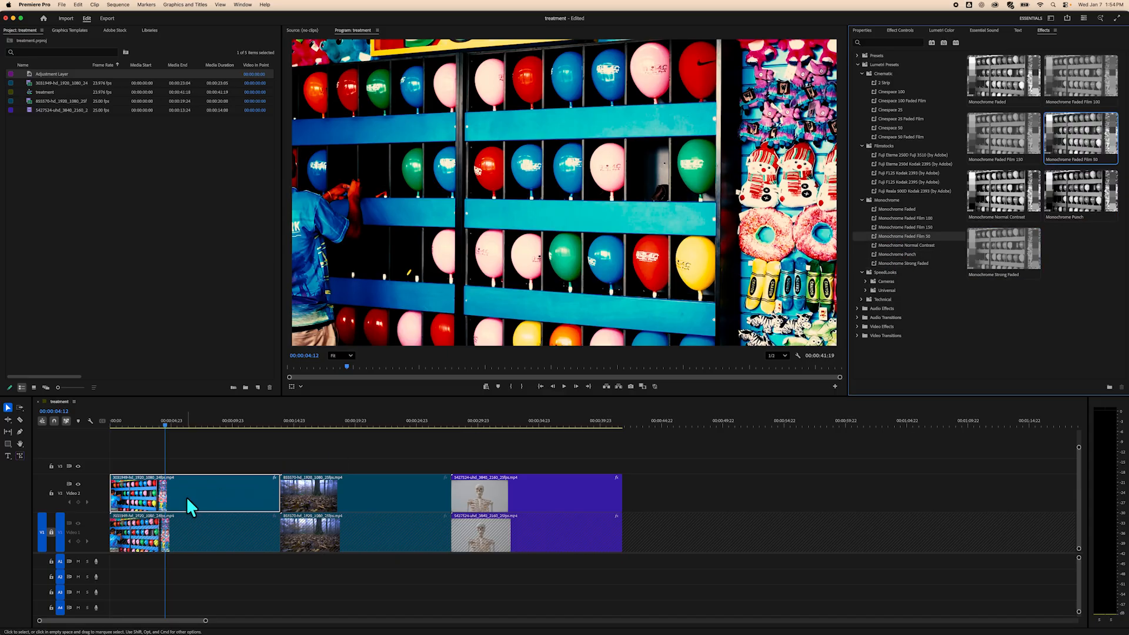
# Trim the end of the first V2 clip so it ends at about 12 seconds, leaving a gap before the next clip.
pyautogui.click(215, 460)
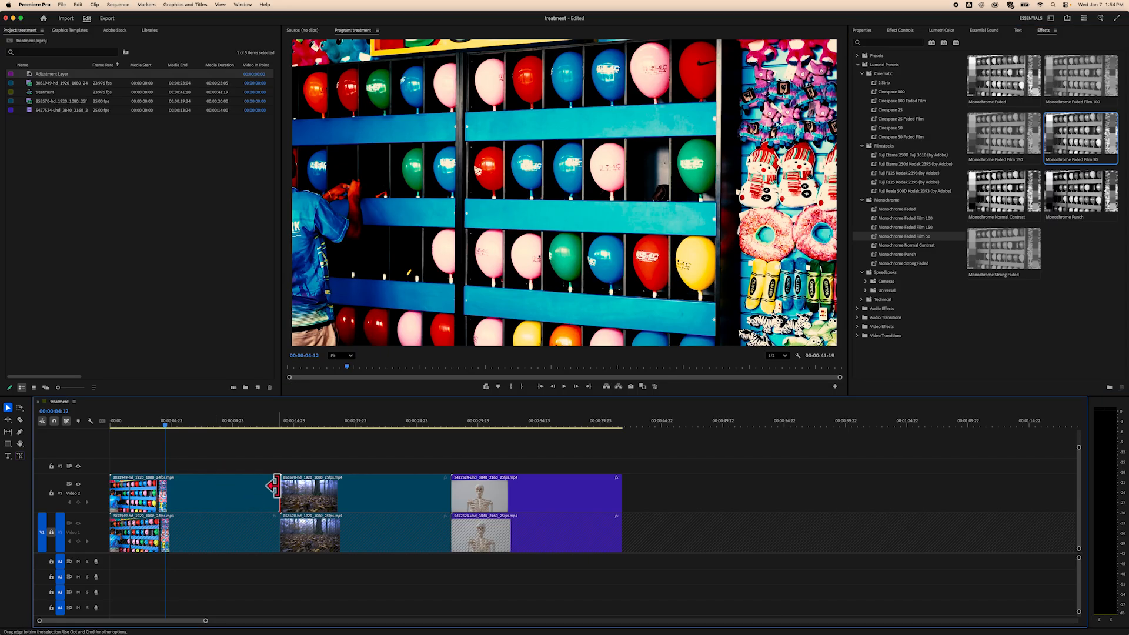
pyautogui.moveTo(274, 486); pyautogui.dragTo(189, 502)
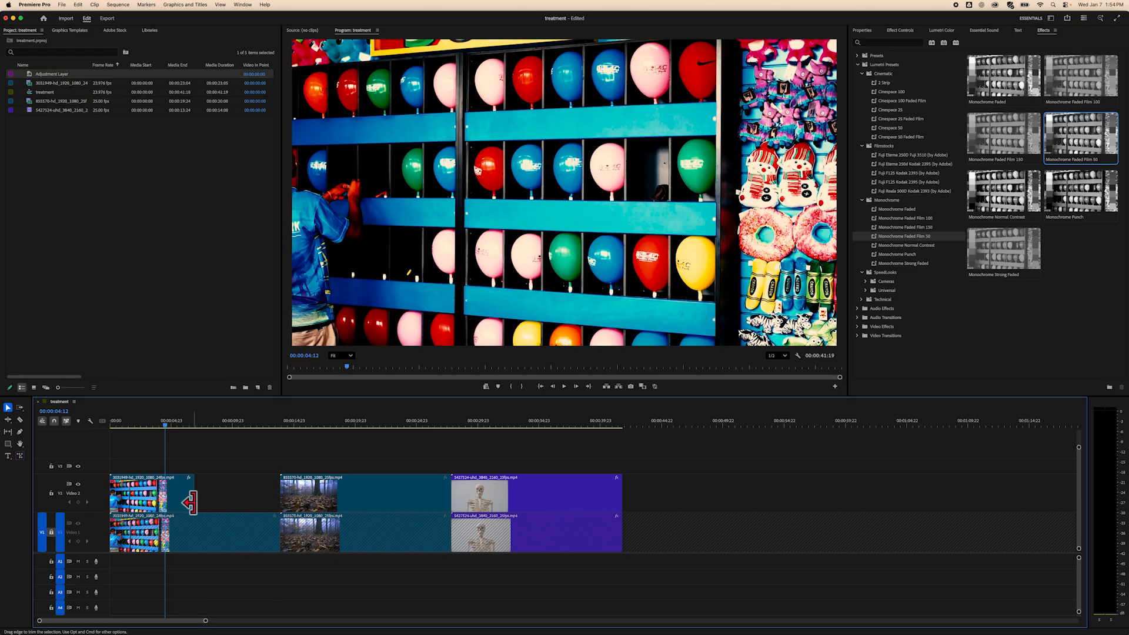
pyautogui.click(223, 479)
pyautogui.moveTo(163, 423); pyautogui.dragTo(195, 429)
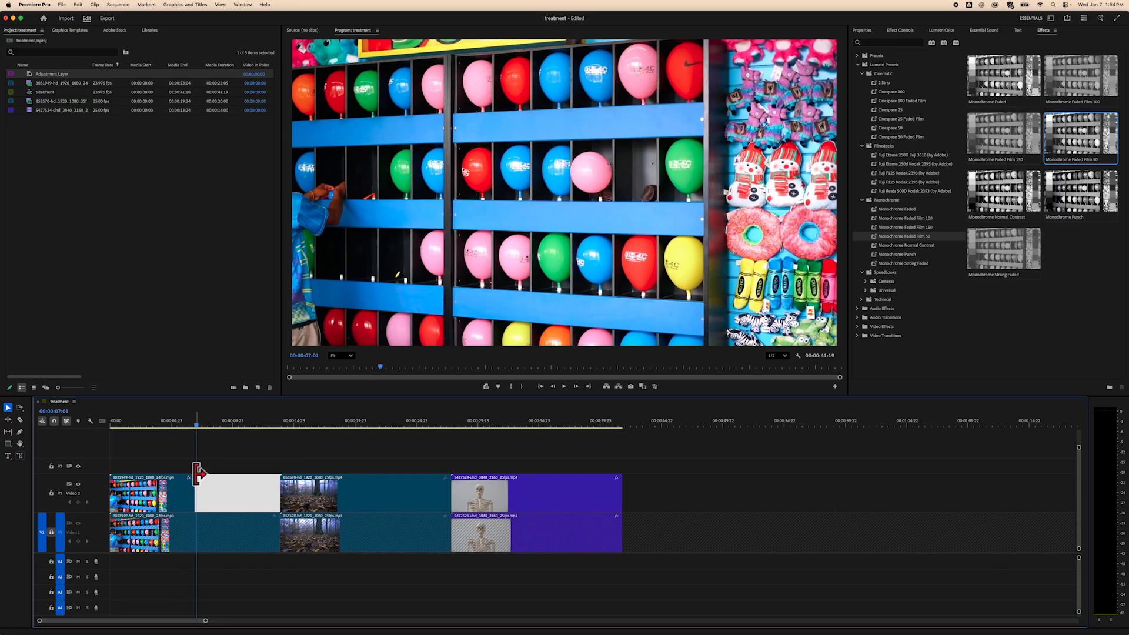
pyautogui.click(223, 461)
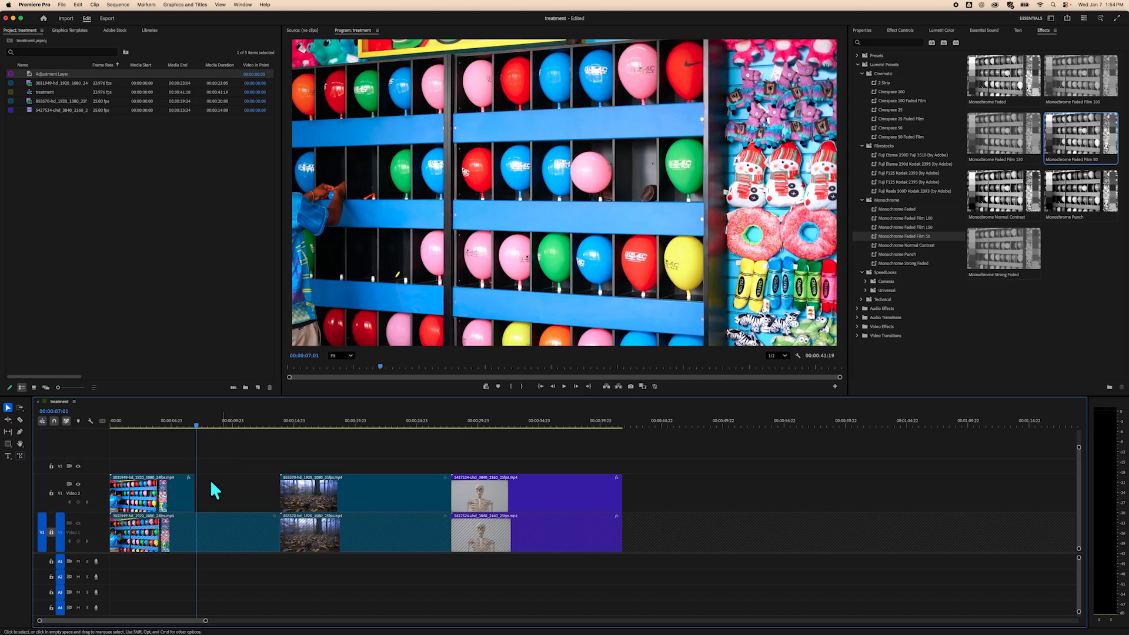
pyautogui.moveTo(195, 424); pyautogui.dragTo(174, 440)
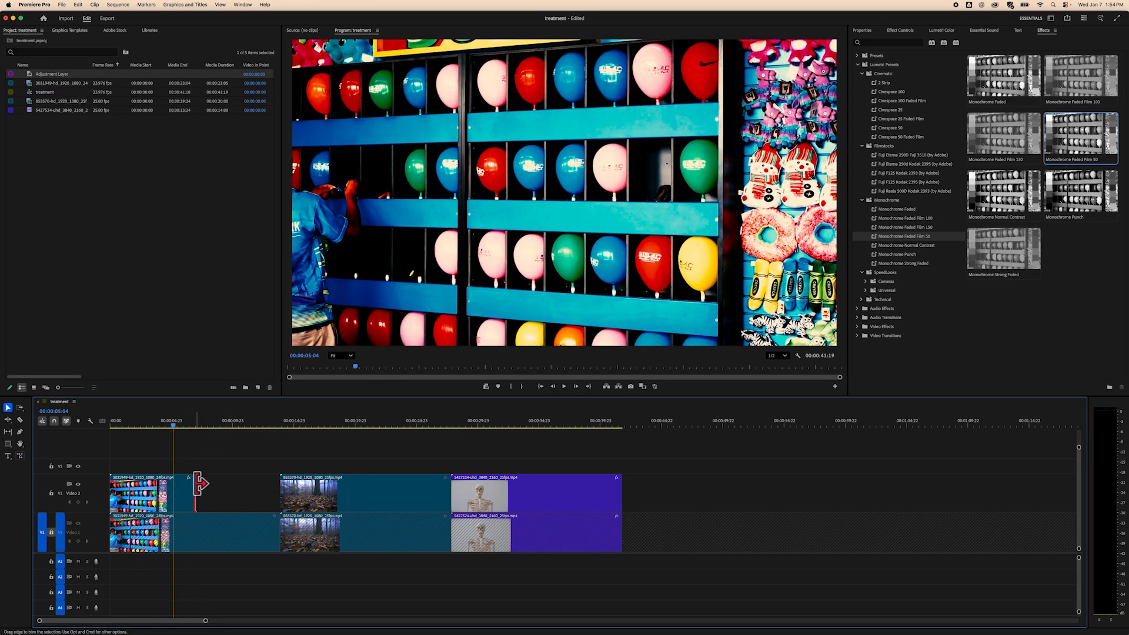
pyautogui.moveTo(198, 483); pyautogui.dragTo(256, 484)
pyautogui.moveTo(220, 426)
pyautogui.mouseDown()
pyautogui.moveTo(259, 429)
pyautogui.moveTo(221, 429)
pyautogui.mouseUp()
pyautogui.click(203, 484)
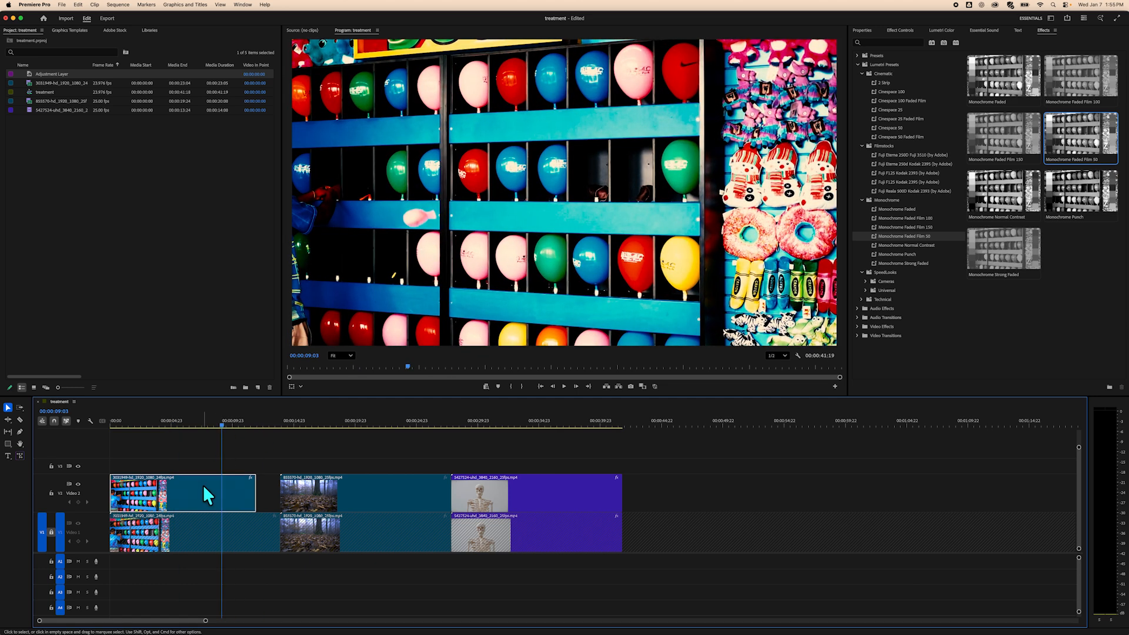
# Search effects for color, apply Brightness & Contrast to the first V2 clip, and open Effect Controls beside Effects.
pyautogui.click(857, 65)
pyautogui.click(897, 42)
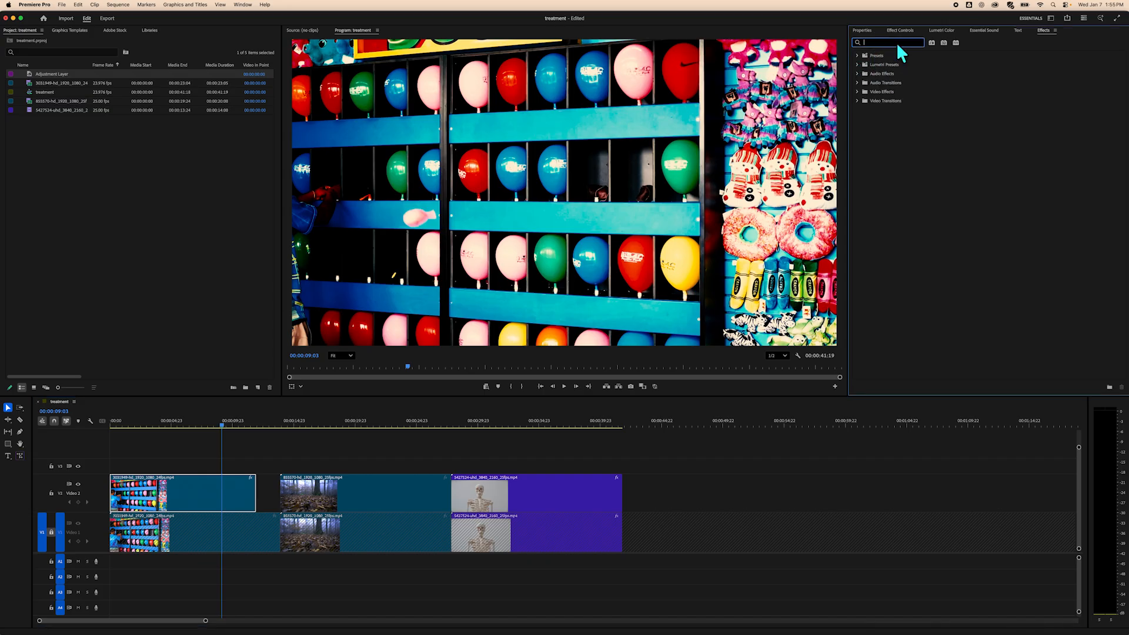
pyautogui.write('color')
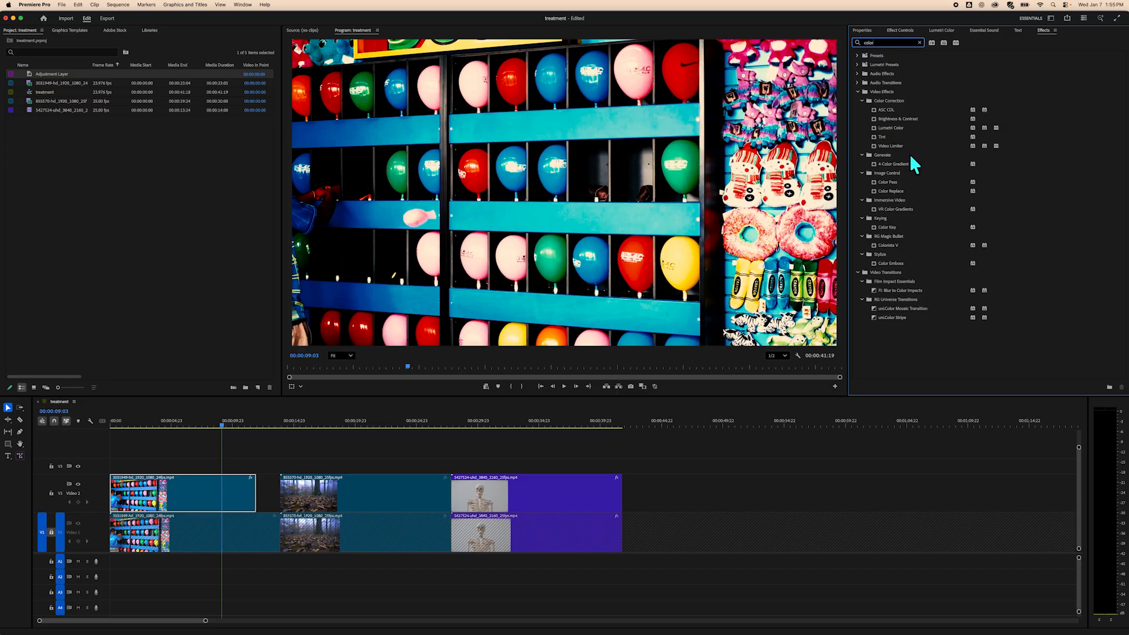
pyautogui.click(909, 119)
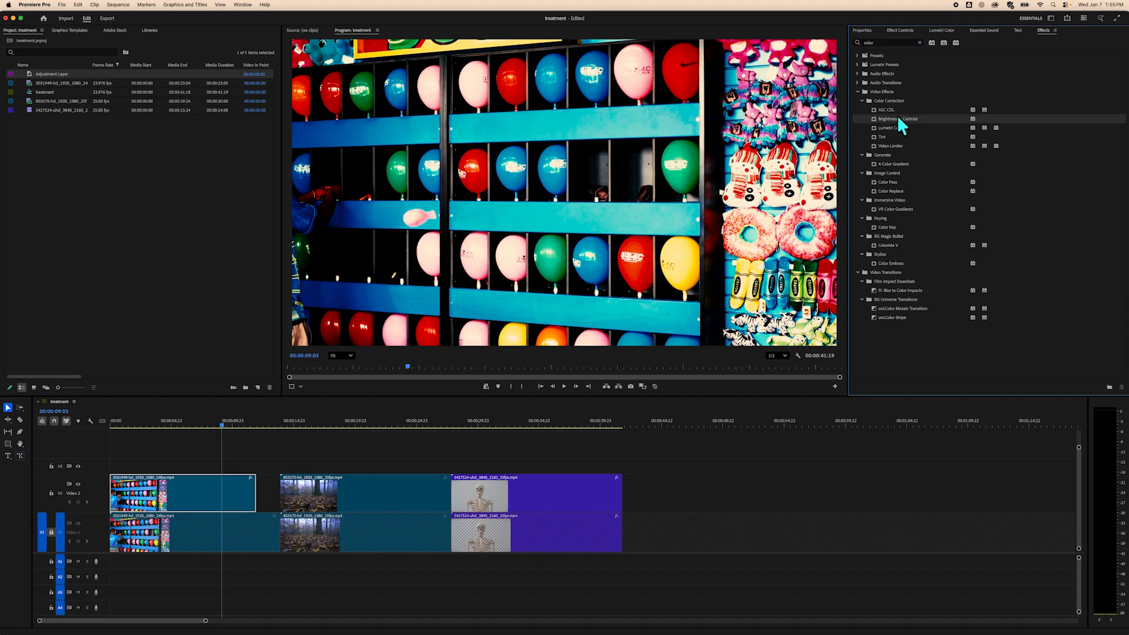
pyautogui.moveTo(896, 117); pyautogui.dragTo(244, 498)
pyautogui.moveTo(1045, 27); pyautogui.dragTo(923, 30)
pyautogui.click(899, 31)
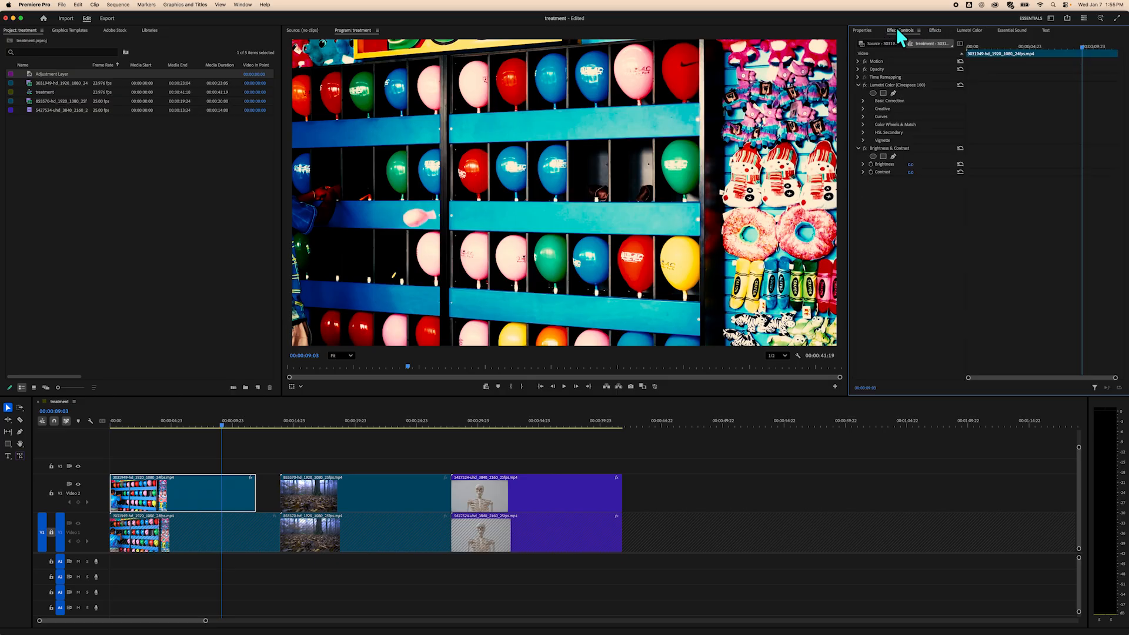
# Reselect the first V2 clip and scrub its Brightness value up in Effect Controls.
pyautogui.click(336, 446)
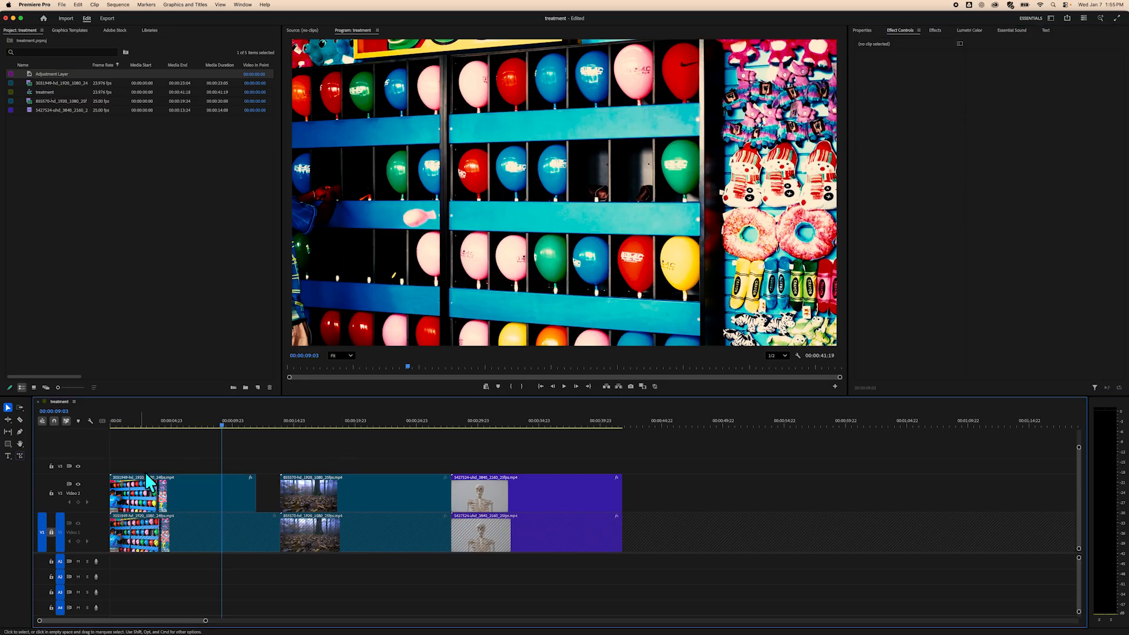
pyautogui.click(187, 485)
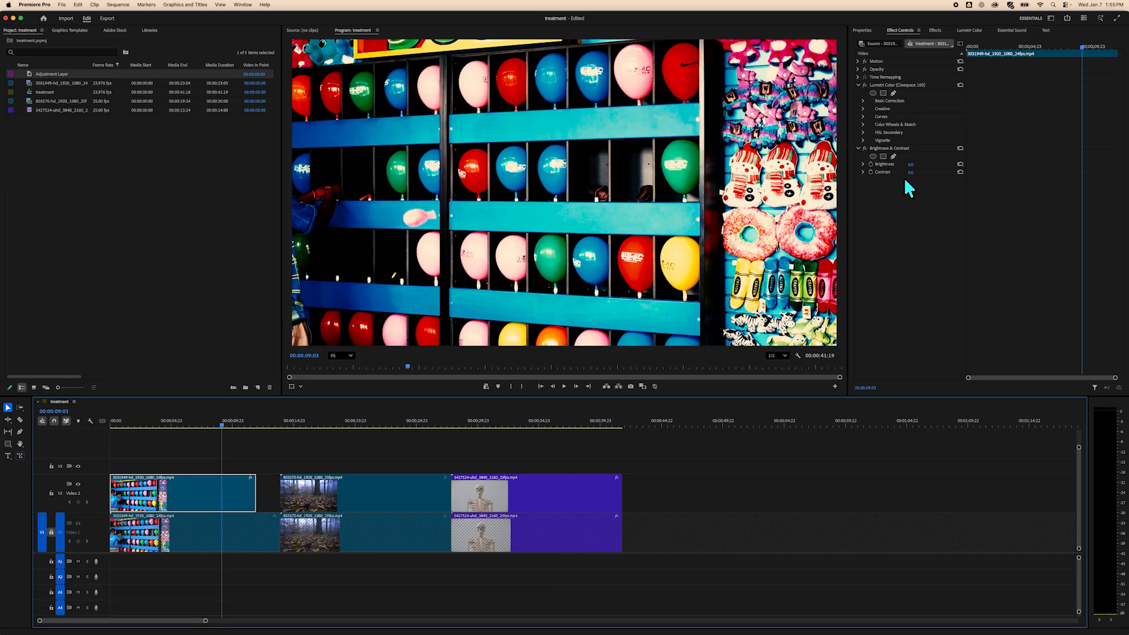
pyautogui.moveTo(909, 165)
pyautogui.mouseDown()
pyautogui.moveTo(953, 165)
pyautogui.moveTo(912, 172)
pyautogui.moveTo(923, 172)
pyautogui.mouseUp()
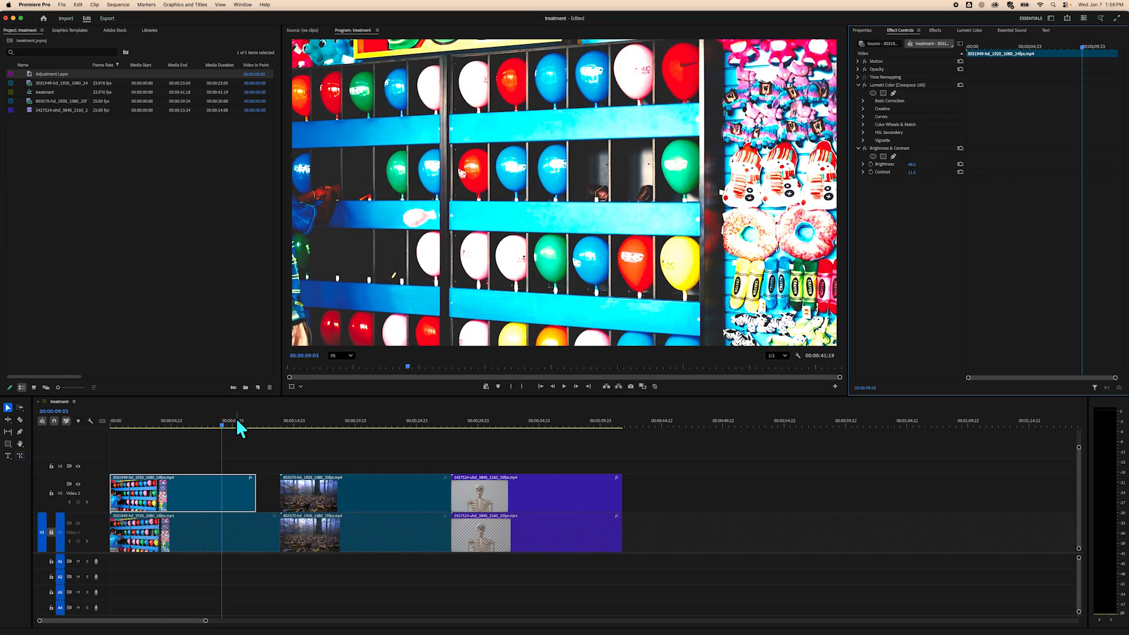
# Scrub the playhead across the first V2 clip to preview the graded result and reselect the clip.
pyautogui.moveTo(227, 426); pyautogui.dragTo(250, 426)
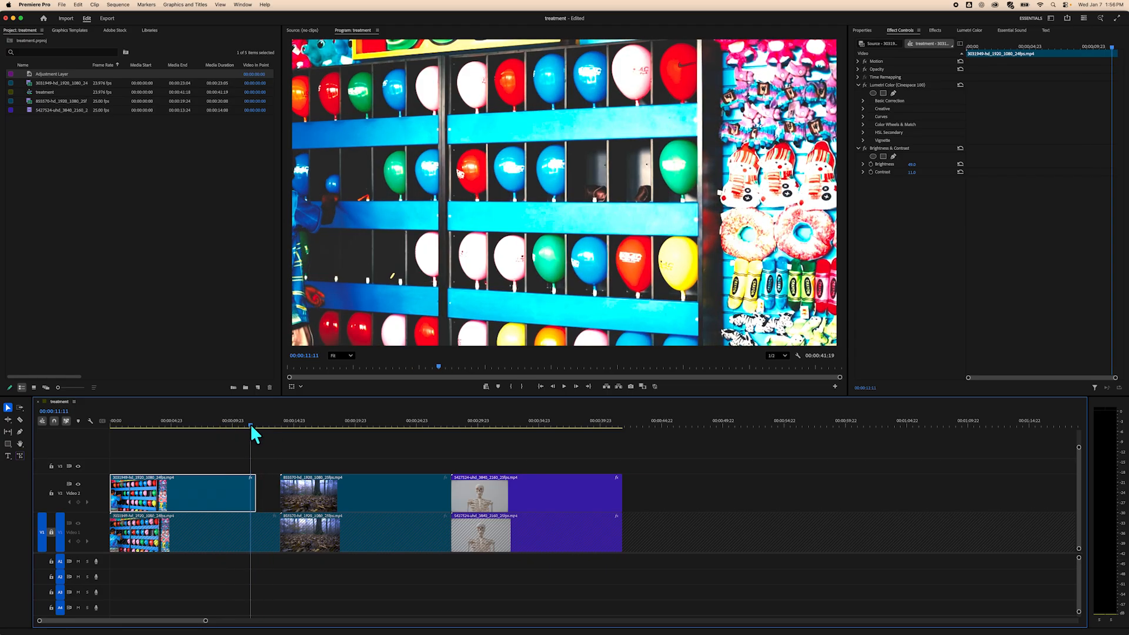
pyautogui.moveTo(250, 423)
pyautogui.mouseDown()
pyautogui.moveTo(276, 425)
pyautogui.moveTo(199, 421)
pyautogui.moveTo(269, 421)
pyautogui.moveTo(253, 419)
pyautogui.mouseUp()
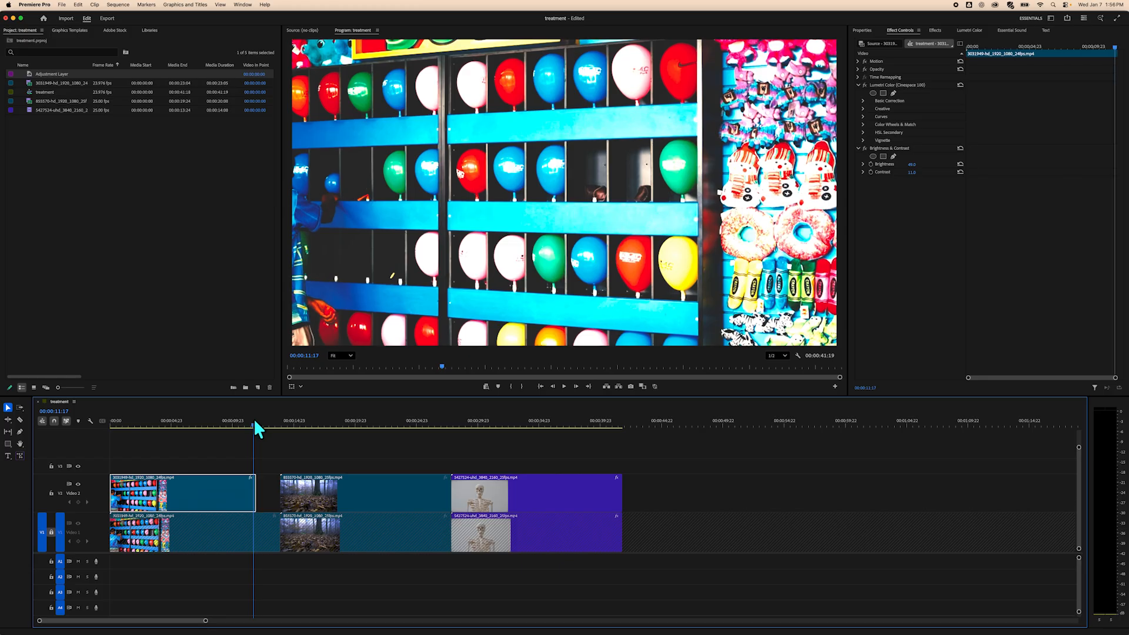
pyautogui.moveTo(253, 418)
pyautogui.mouseDown()
pyautogui.moveTo(272, 422)
pyautogui.moveTo(245, 418)
pyautogui.mouseUp()
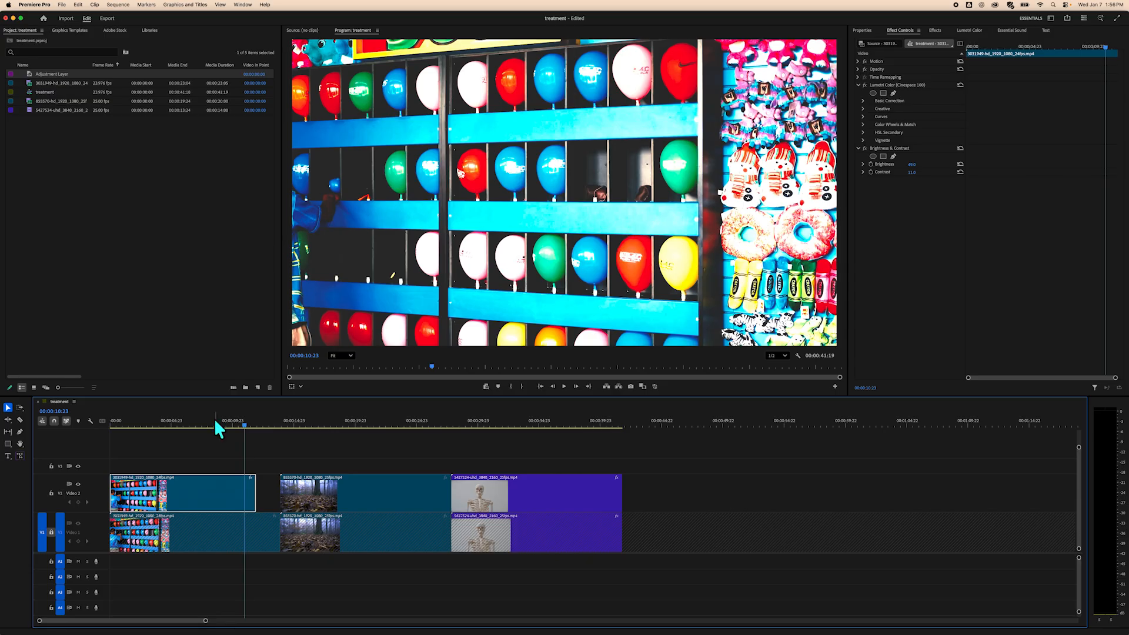
pyautogui.click(189, 458)
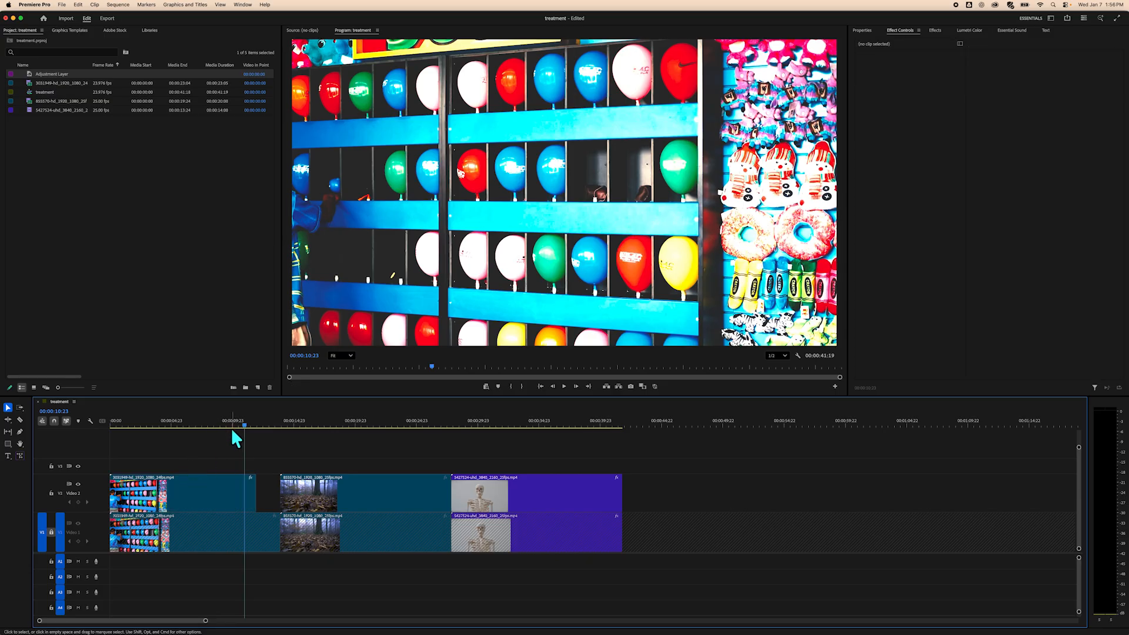
pyautogui.moveTo(243, 422); pyautogui.dragTo(214, 428)
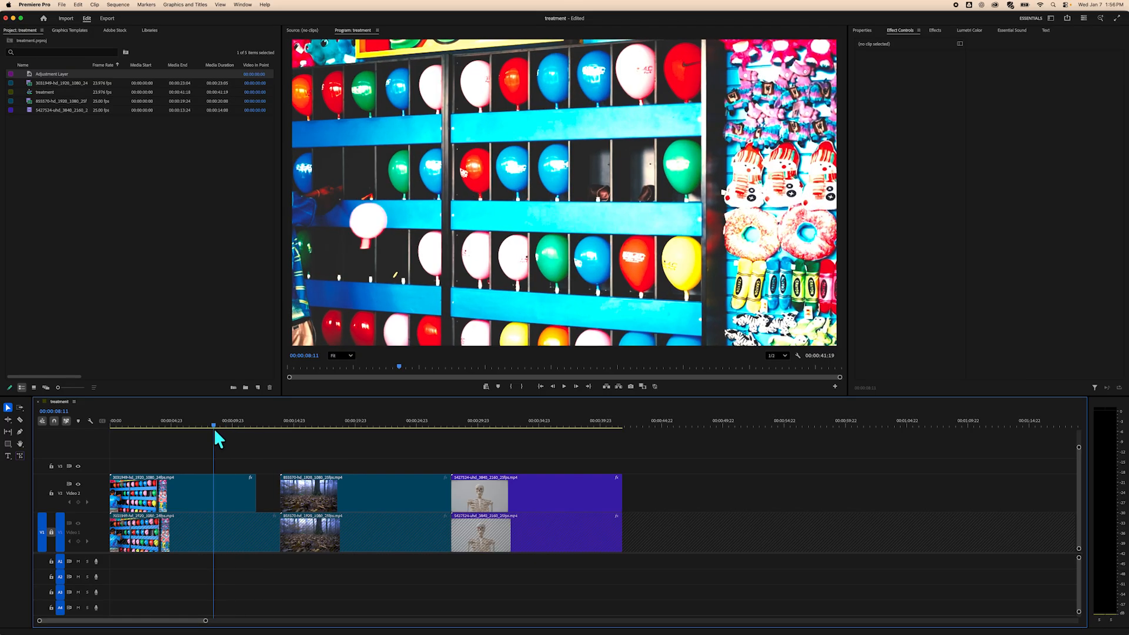
pyautogui.click(234, 482)
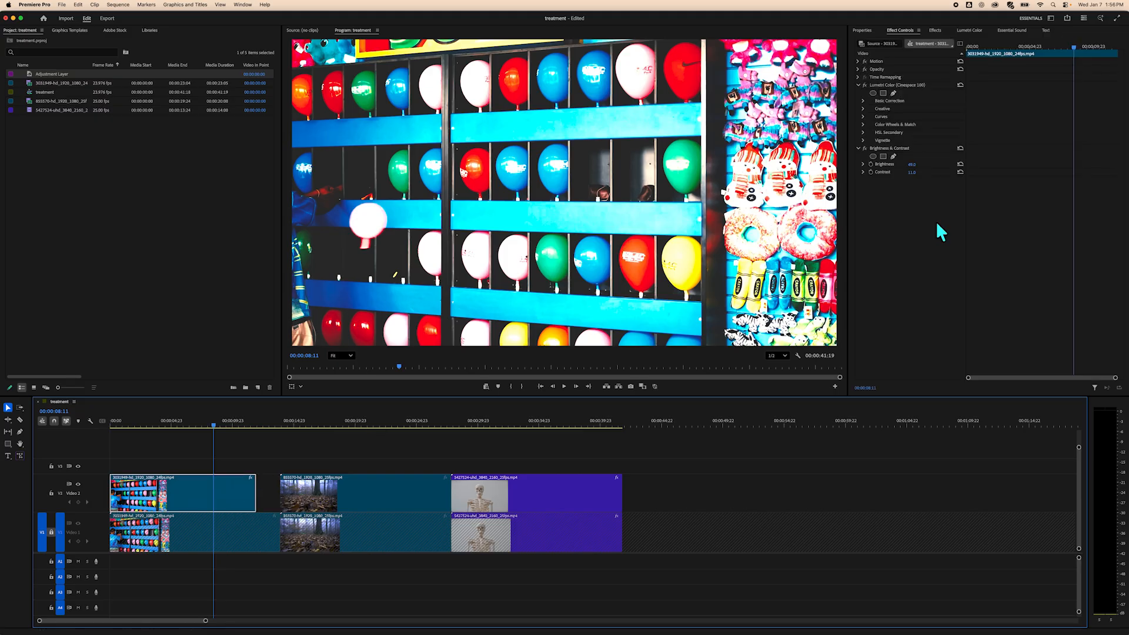
# Apply the Noise effect from Video Effects' Noise & Grain folder to the first V2 clip.
pyautogui.click(933, 27)
pyautogui.click(857, 92)
pyautogui.click(920, 43)
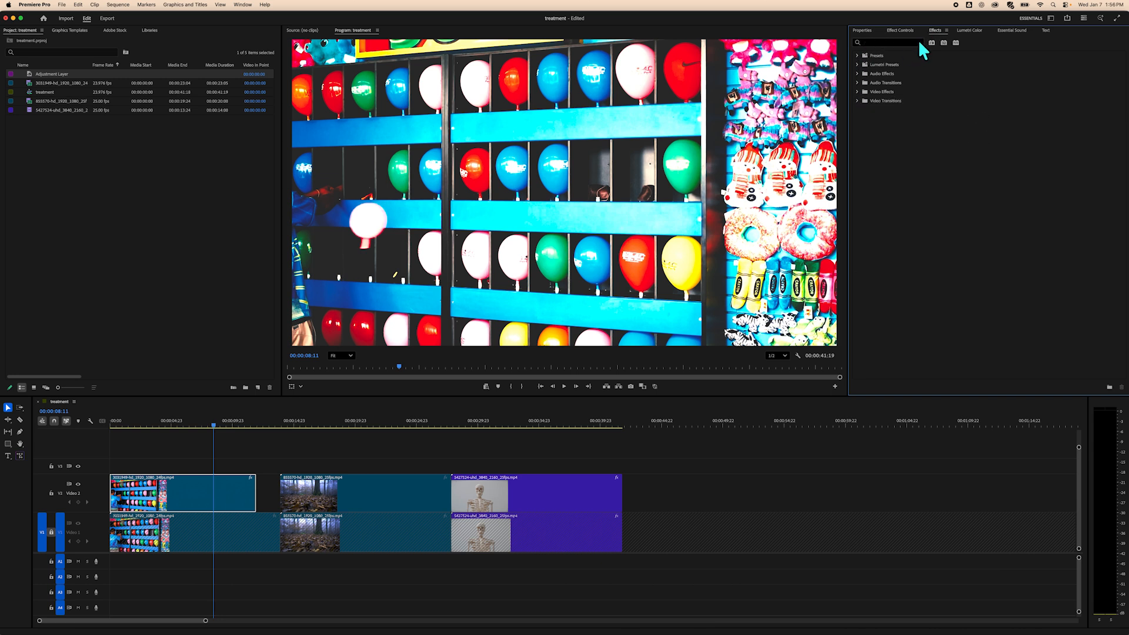
pyautogui.click(857, 92)
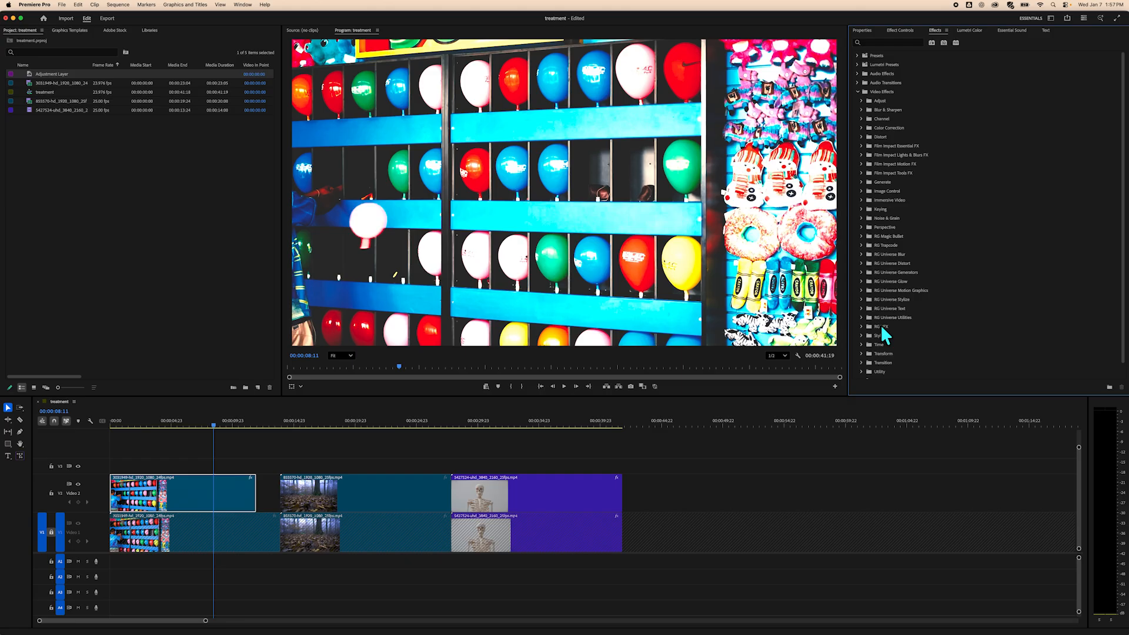
pyautogui.click(861, 218)
pyautogui.click(883, 224)
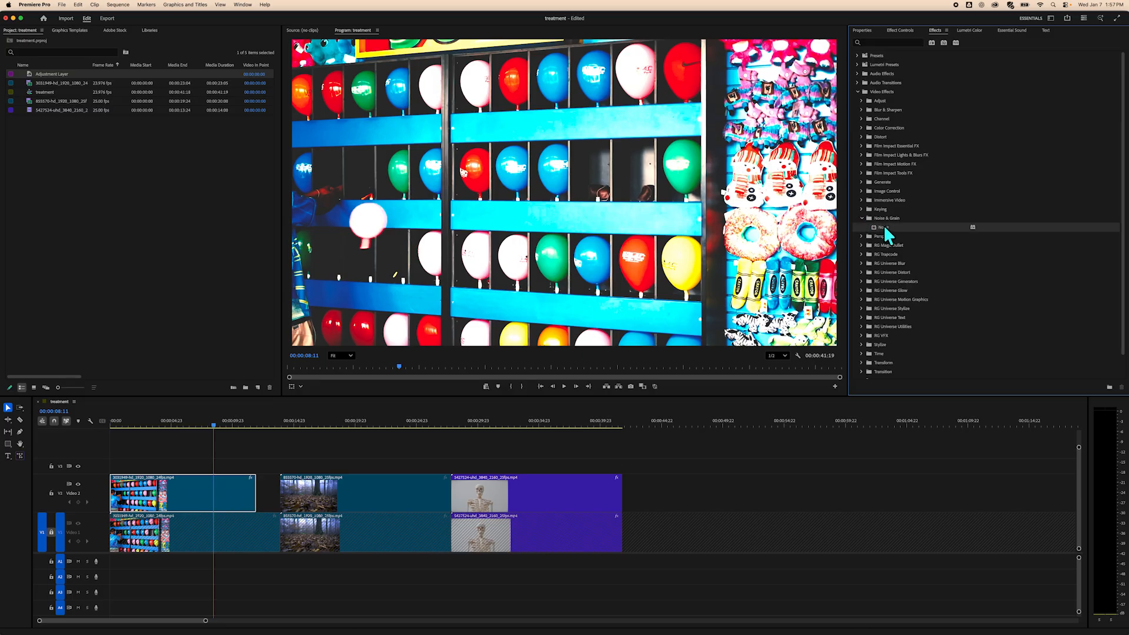
pyautogui.moveTo(883, 224); pyautogui.dragTo(241, 489)
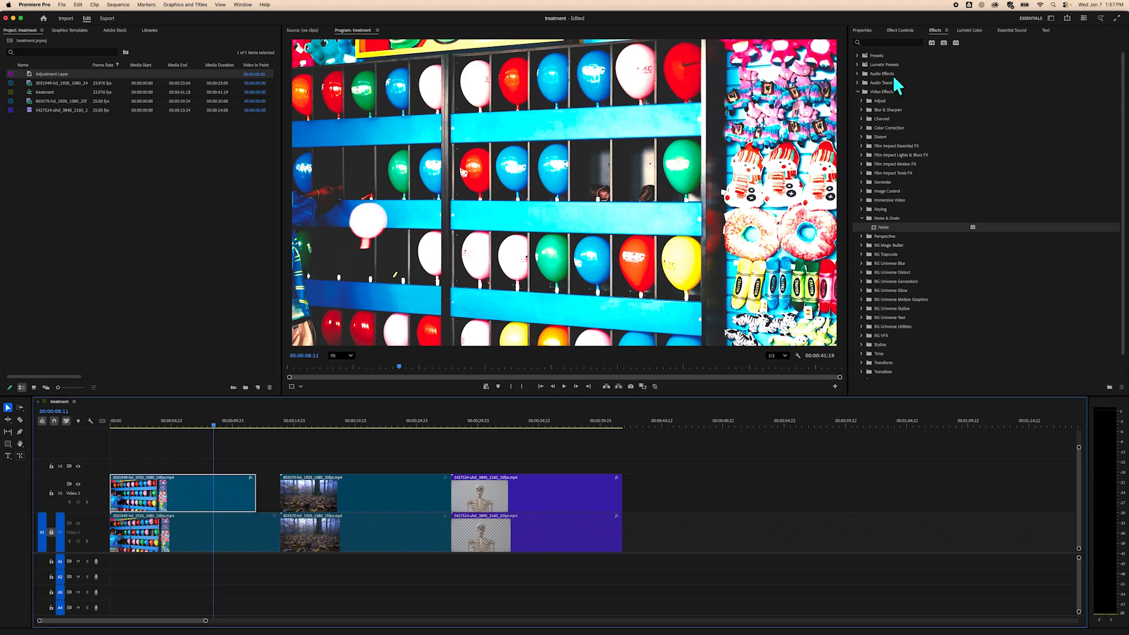
# Open Effect Controls and nudge the Noise effect's Amount of Noise up slightly.
pyautogui.click(908, 28)
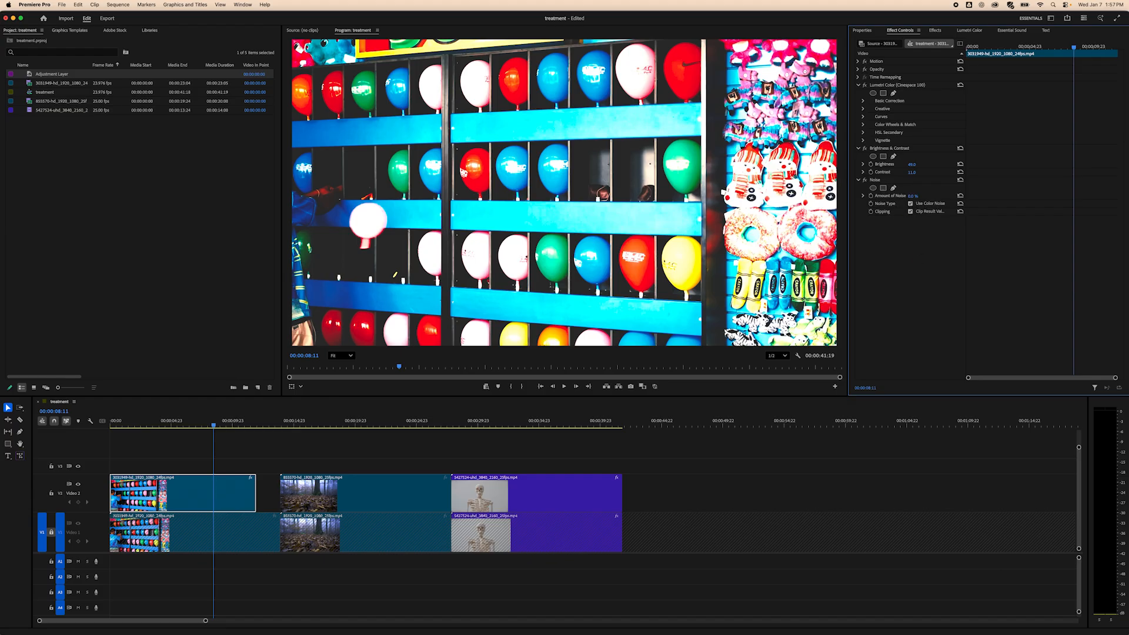
pyautogui.moveTo(914, 196)
pyautogui.mouseDown()
pyautogui.moveTo(962, 196)
pyautogui.moveTo(917, 196)
pyautogui.mouseUp()
# Extend the end of the first V2 clip so it meets the second V2 clip.
pyautogui.moveTo(213, 424)
pyautogui.mouseDown()
pyautogui.moveTo(266, 431)
pyautogui.moveTo(180, 424)
pyautogui.moveTo(269, 425)
pyautogui.moveTo(131, 431)
pyautogui.moveTo(232, 436)
pyautogui.mouseUp()
pyautogui.moveTo(255, 493); pyautogui.dragTo(277, 493)
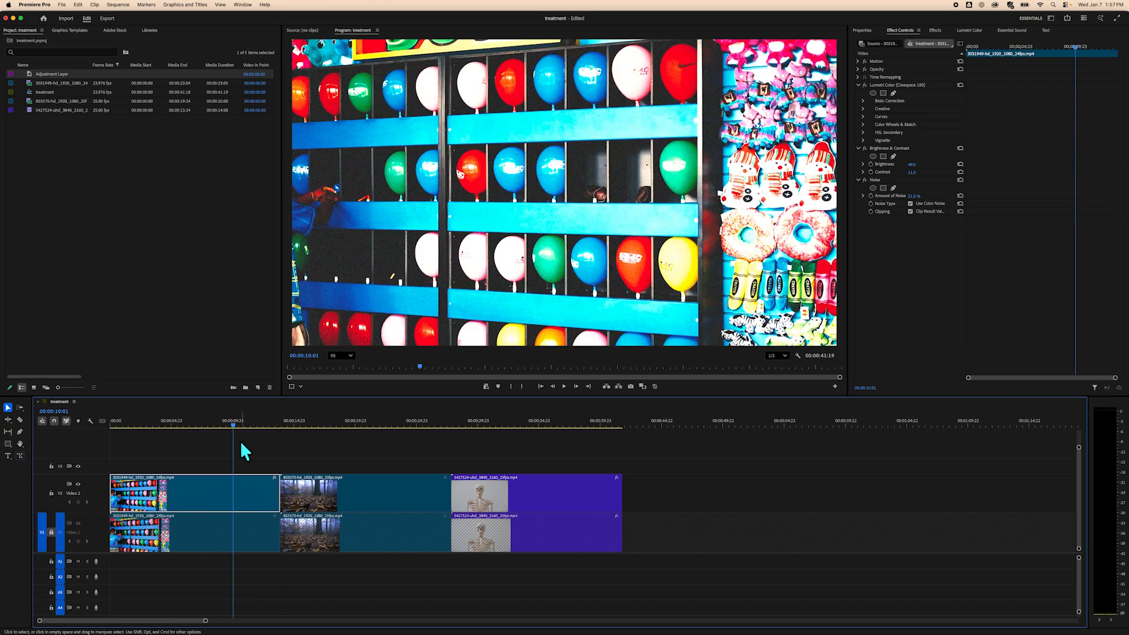
pyautogui.moveTo(233, 427); pyautogui.dragTo(181, 430)
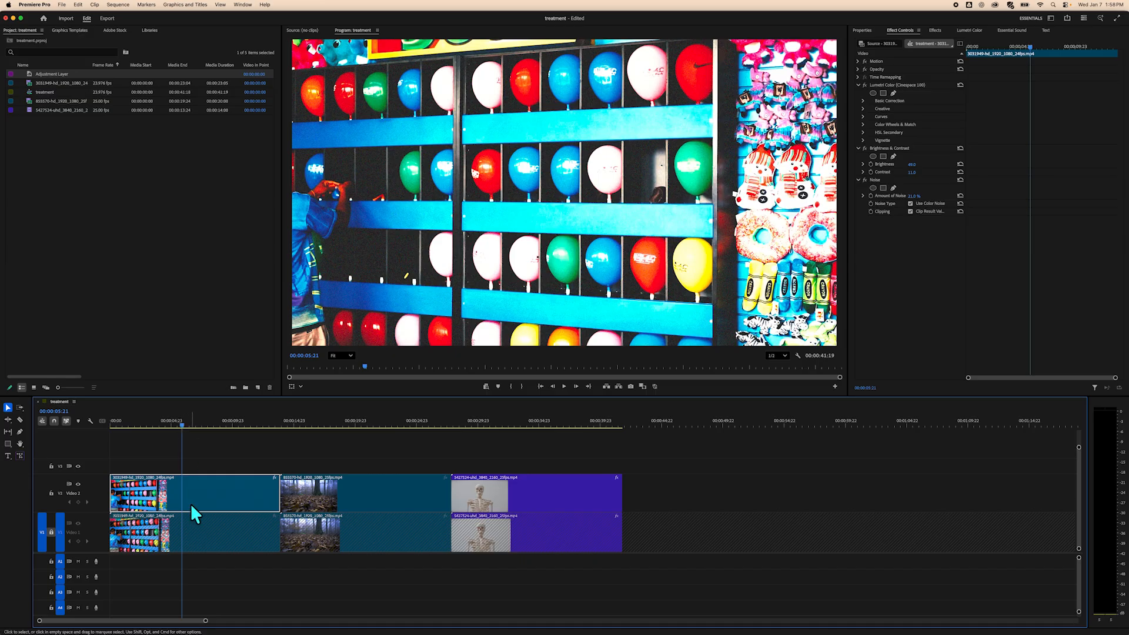
# Reselect the first V2 clip and keyframe its right crop in Properties at two playhead positions.
pyautogui.click(201, 445)
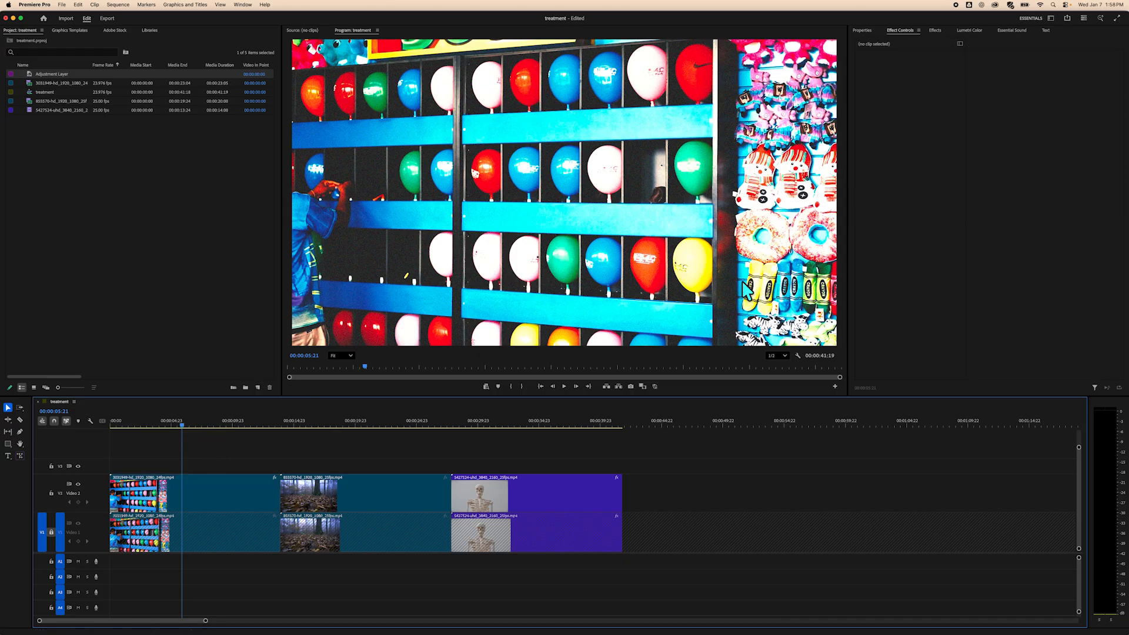
pyautogui.click(233, 495)
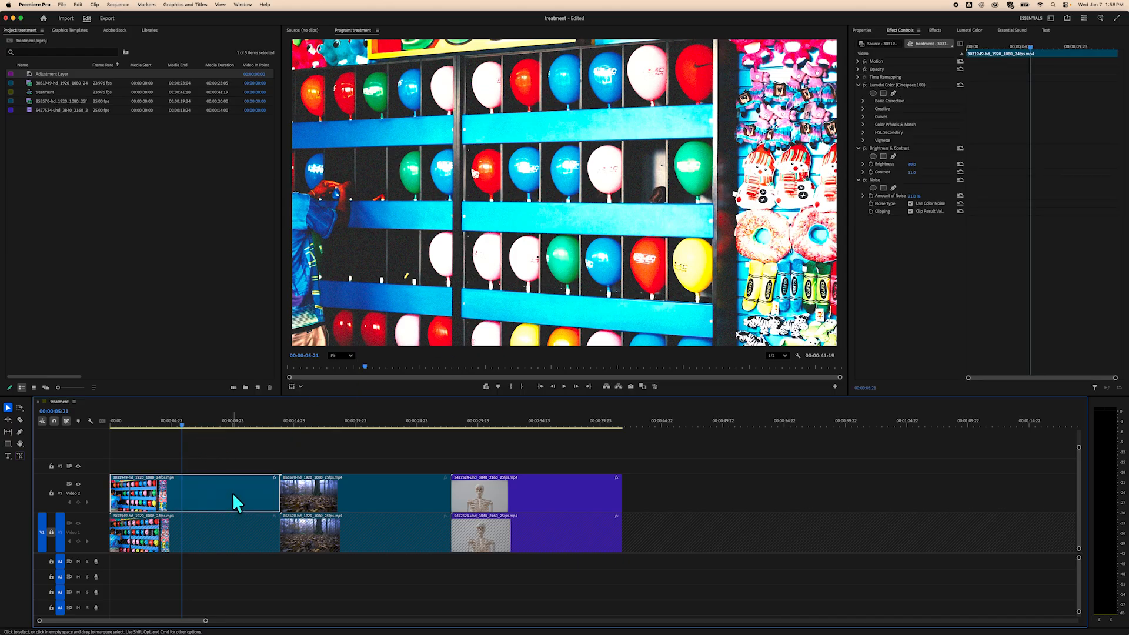
pyautogui.click(861, 31)
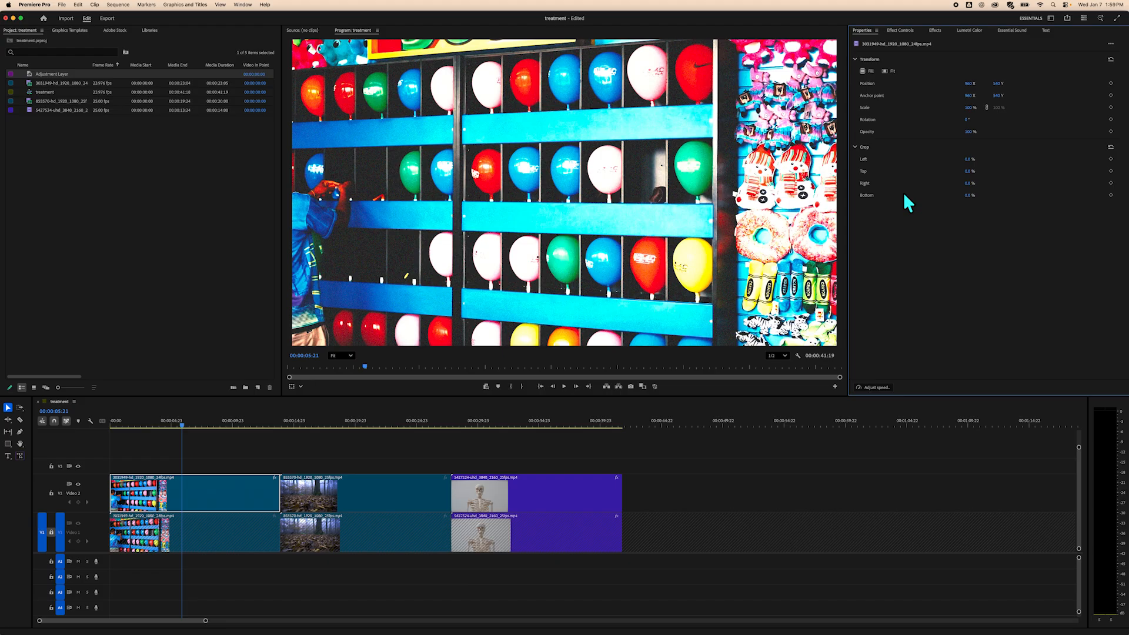
pyautogui.moveTo(968, 183); pyautogui.dragTo(945, 189)
pyautogui.click(1111, 182)
pyautogui.moveTo(182, 425); pyautogui.dragTo(214, 427)
pyautogui.moveTo(963, 183)
pyautogui.mouseDown()
pyautogui.moveTo(933, 179)
pyautogui.moveTo(953, 180)
pyautogui.mouseUp()
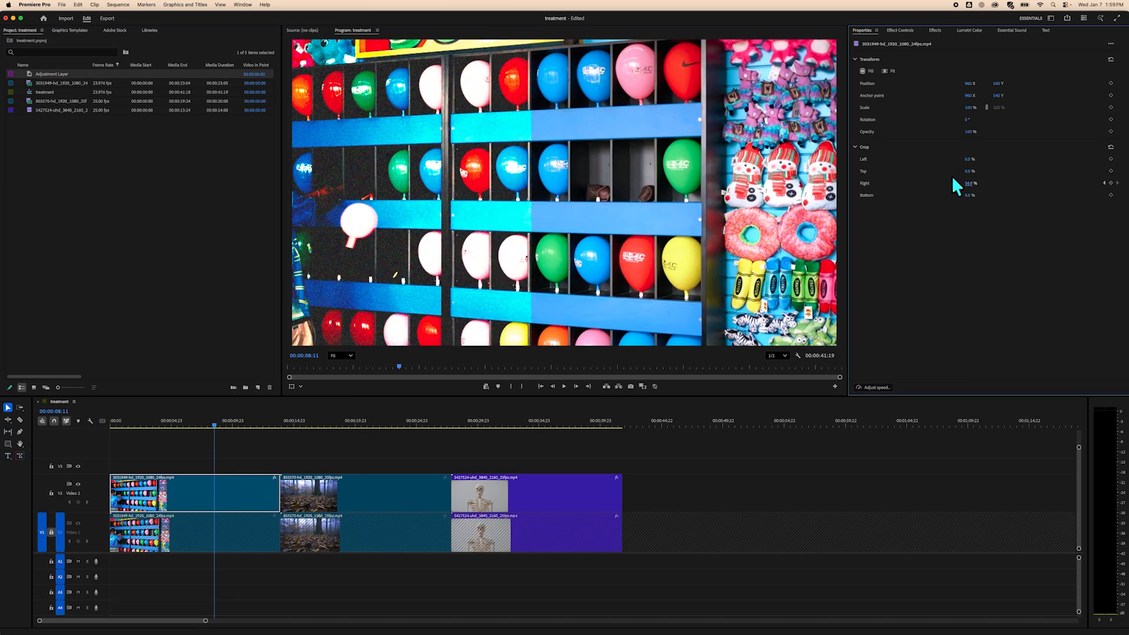
# Play and scrub through the first V2 clip, adjusting the right crop at another point in time.
pyautogui.press('space')
pyautogui.moveTo(215, 424); pyautogui.dragTo(239, 425)
pyautogui.moveTo(968, 187); pyautogui.dragTo(937, 189)
pyautogui.moveTo(240, 422); pyautogui.dragTo(211, 426)
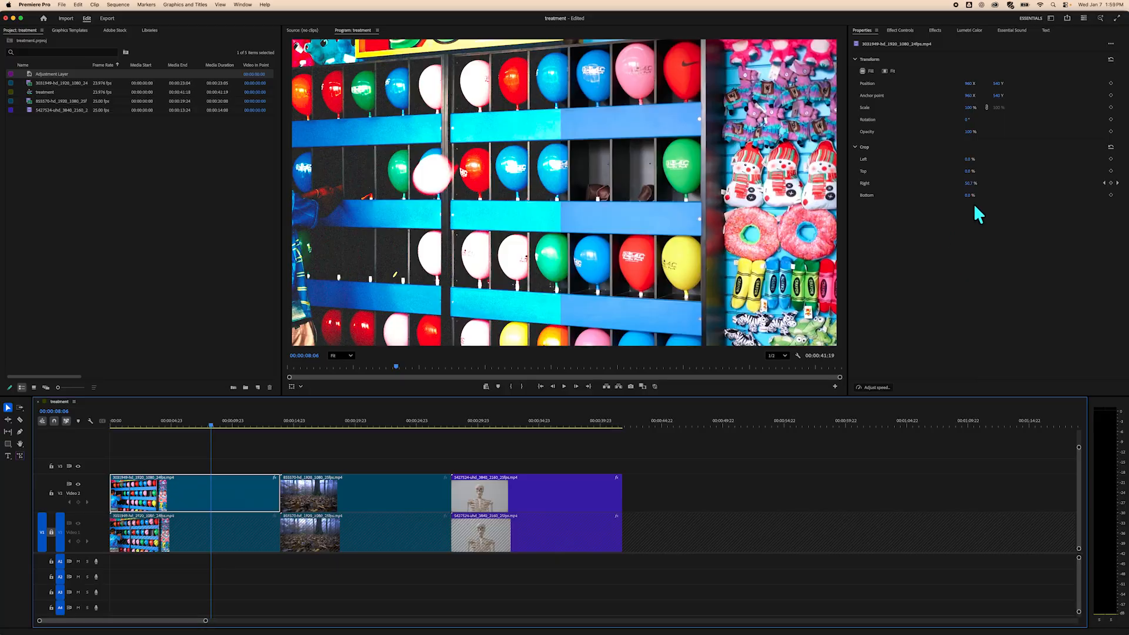
pyautogui.moveTo(235, 422); pyautogui.dragTo(184, 424)
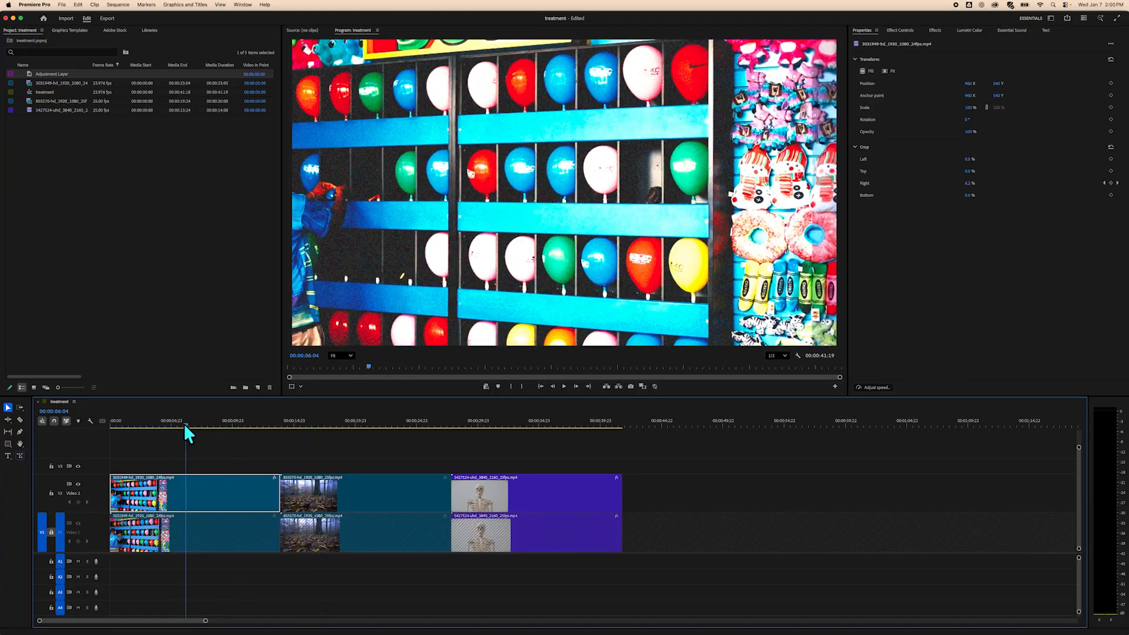
# Apply the Mirror effect from the Distort folder to the third V2 clip with the skeleton.
pyautogui.click(898, 29)
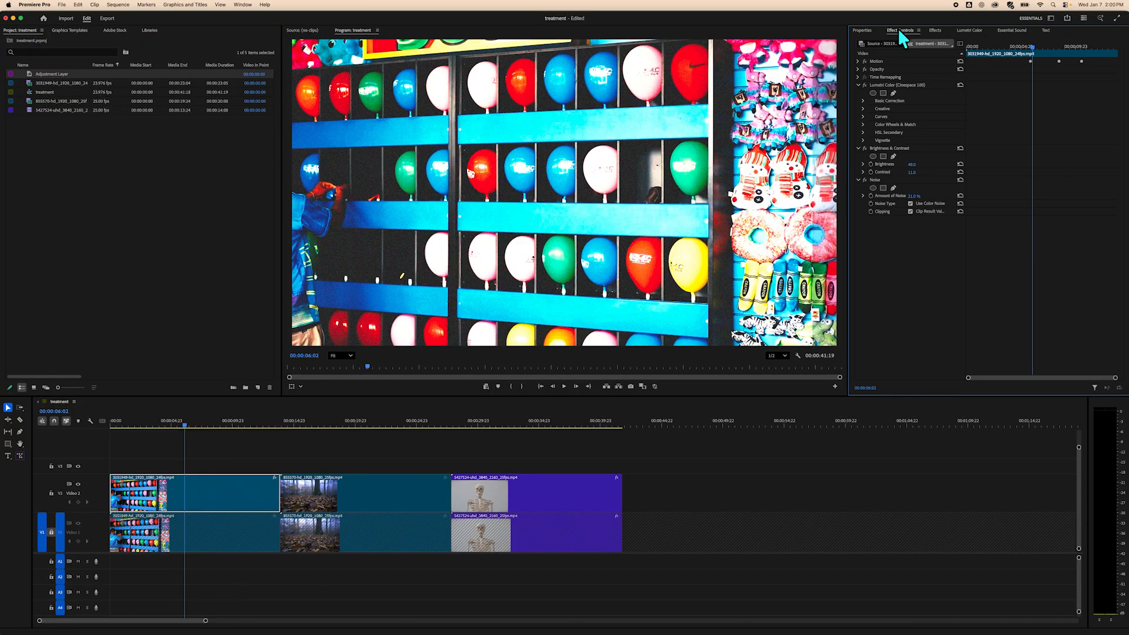
pyautogui.click(935, 30)
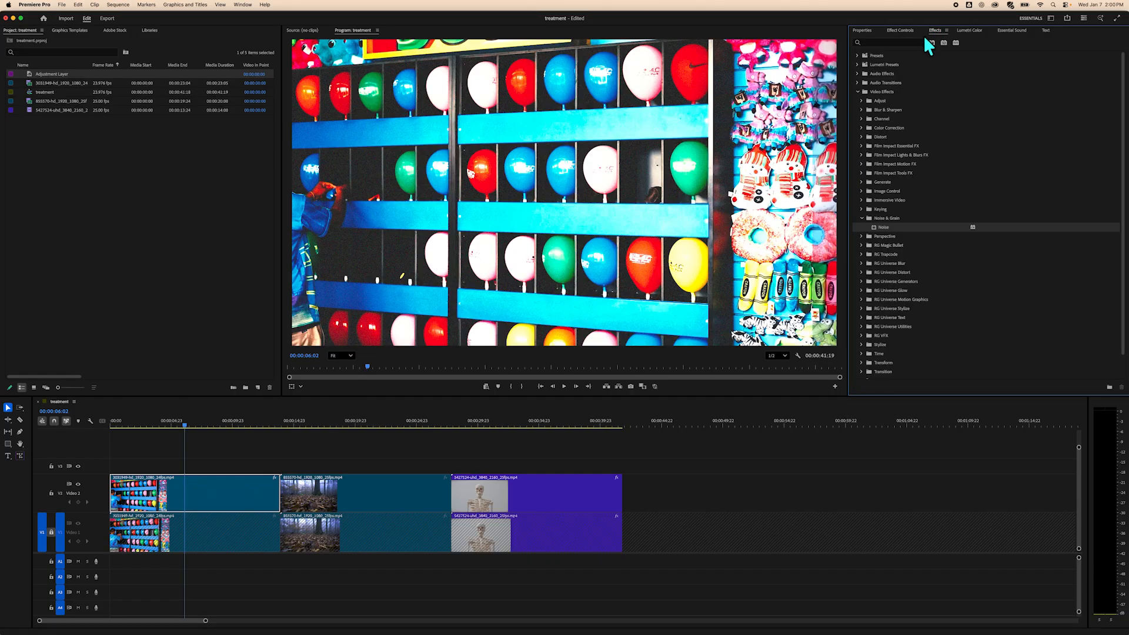
pyautogui.click(857, 92)
pyautogui.click(857, 91)
pyautogui.click(862, 136)
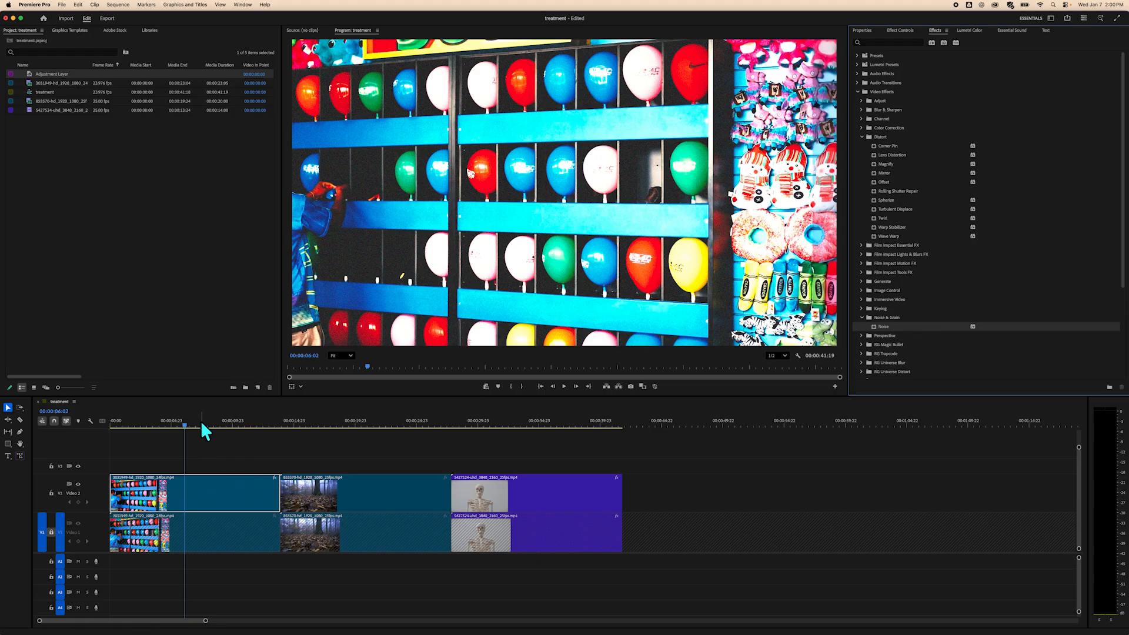
pyautogui.moveTo(185, 421); pyautogui.dragTo(498, 477)
pyautogui.click(535, 492)
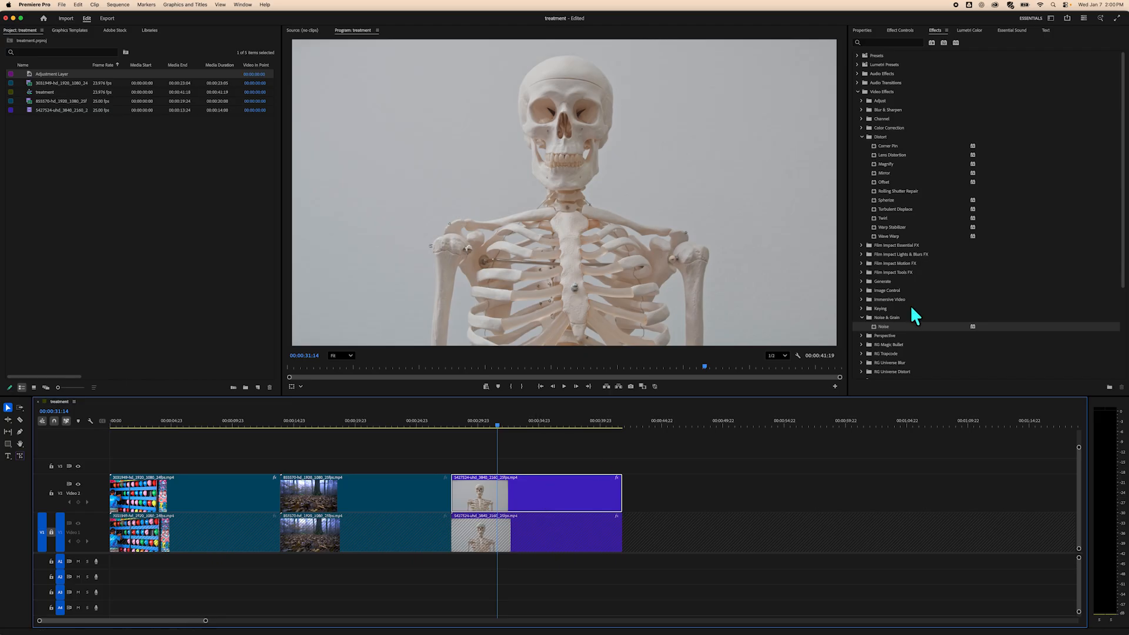
pyautogui.moveTo(884, 172); pyautogui.dragTo(556, 504)
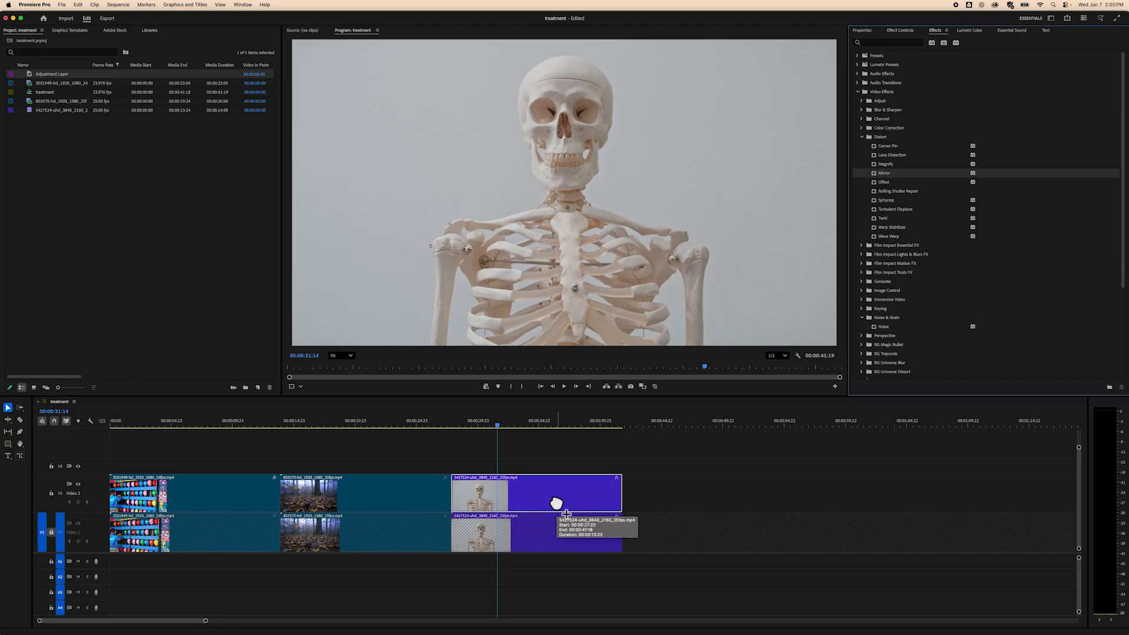
# Adjust the Mirror effect's Reflection Angle on the skeleton clip in Effect Controls.
pyautogui.click(509, 422)
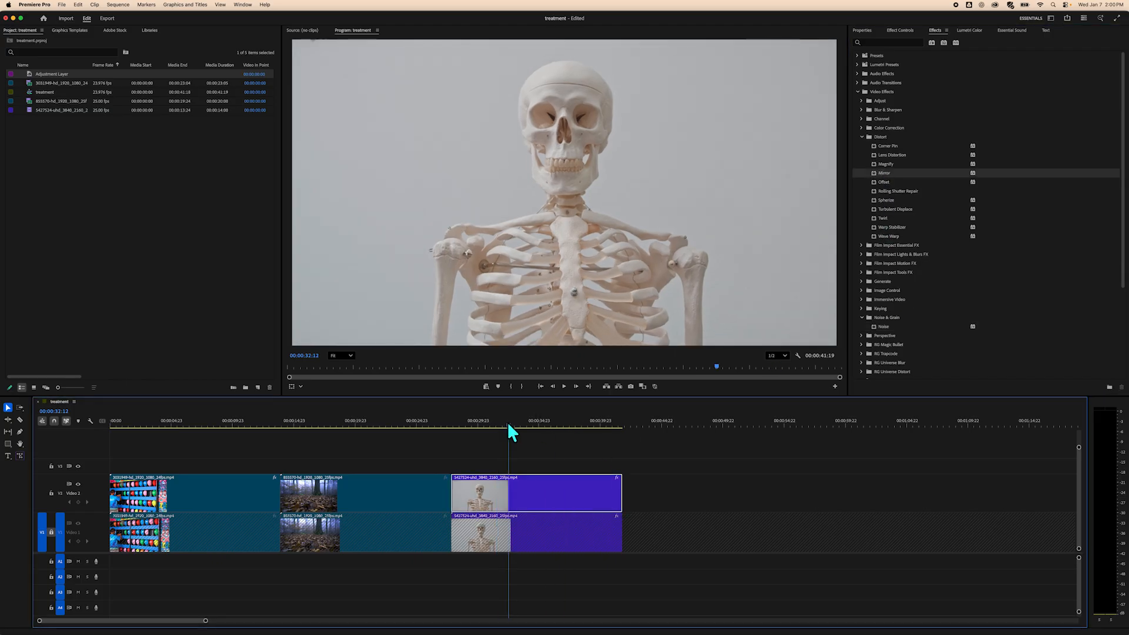
pyautogui.click(901, 31)
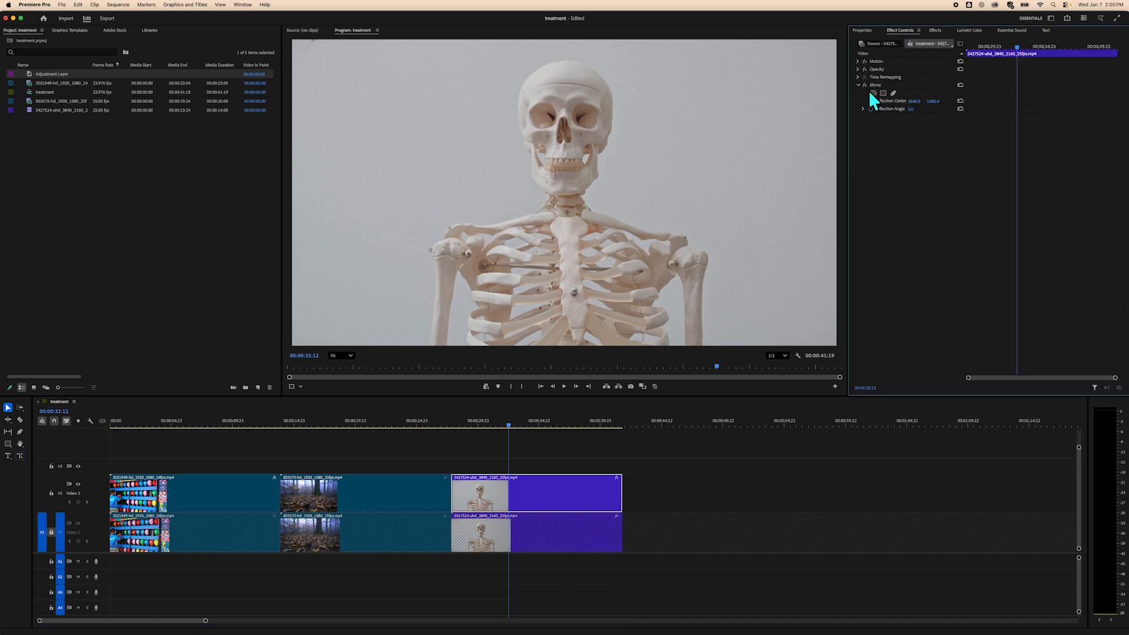
pyautogui.moveTo(911, 109); pyautogui.dragTo(865, 110)
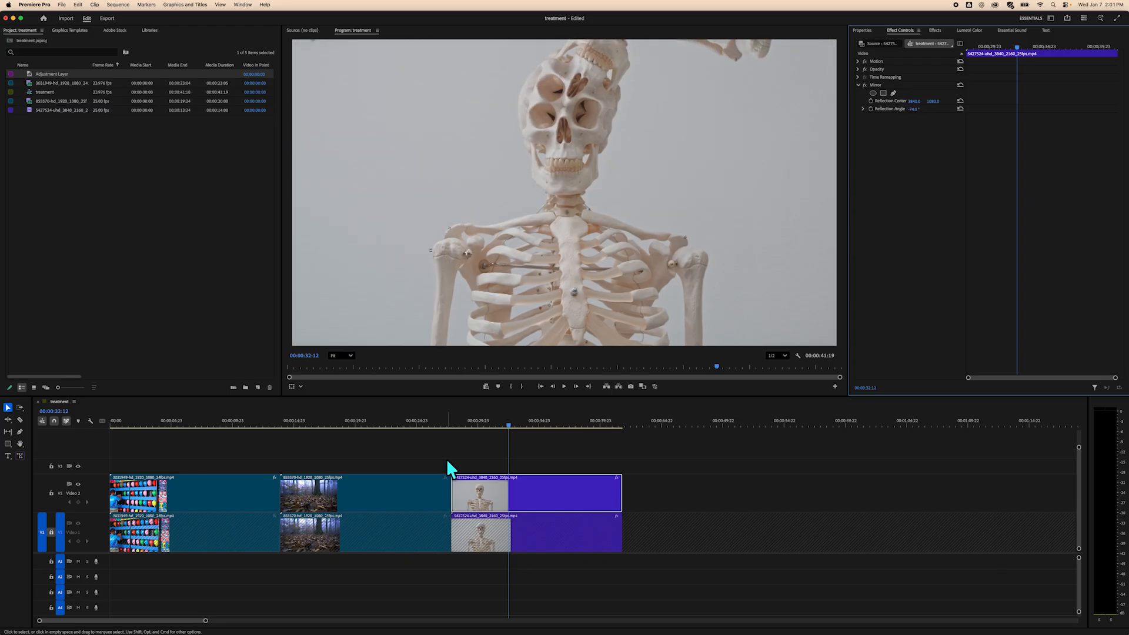
pyautogui.moveTo(509, 431)
pyautogui.mouseDown()
pyautogui.moveTo(623, 434)
pyautogui.moveTo(573, 419)
pyautogui.moveTo(536, 423)
pyautogui.moveTo(605, 427)
pyautogui.moveTo(485, 422)
pyautogui.moveTo(574, 418)
pyautogui.moveTo(497, 418)
pyautogui.mouseUp()
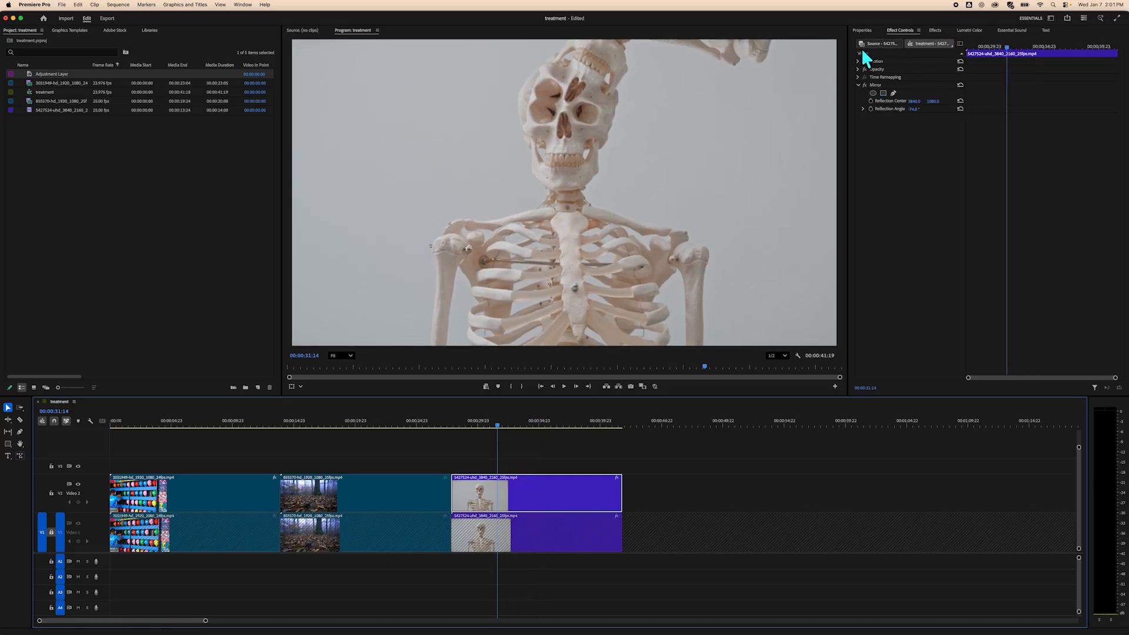
# Select the second V2 forest clip, search effects for color, and apply Tint to it.
pyautogui.moveTo(496, 419); pyautogui.dragTo(343, 439)
pyautogui.click(386, 493)
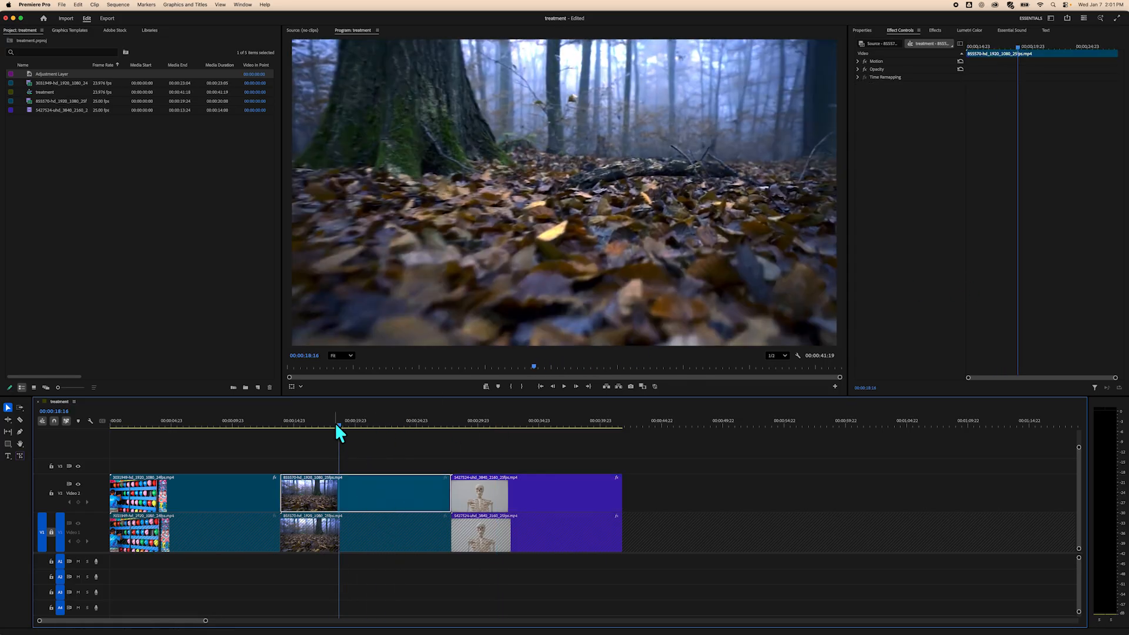
pyautogui.moveTo(337, 423)
pyautogui.mouseDown()
pyautogui.moveTo(372, 424)
pyautogui.moveTo(357, 423)
pyautogui.mouseUp()
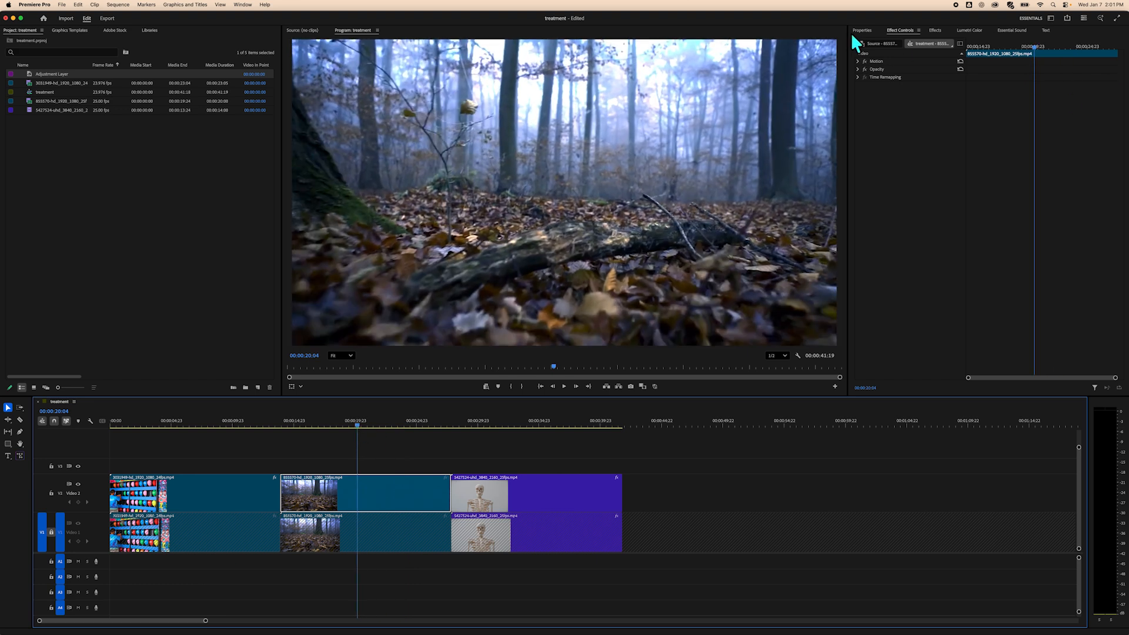
pyautogui.click(934, 30)
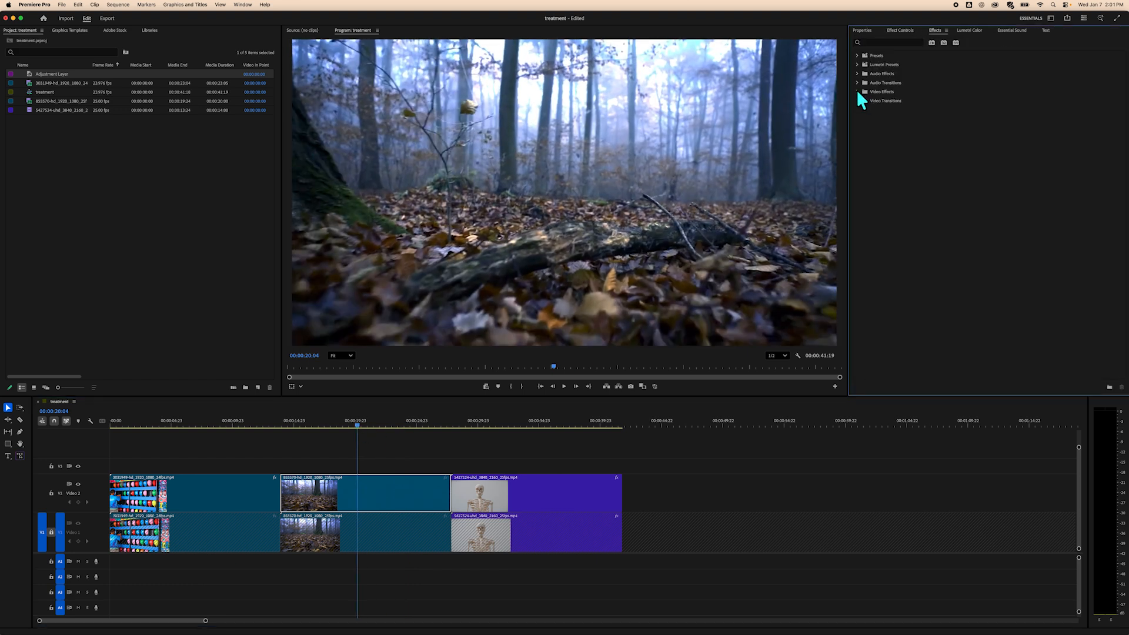
pyautogui.click(857, 92)
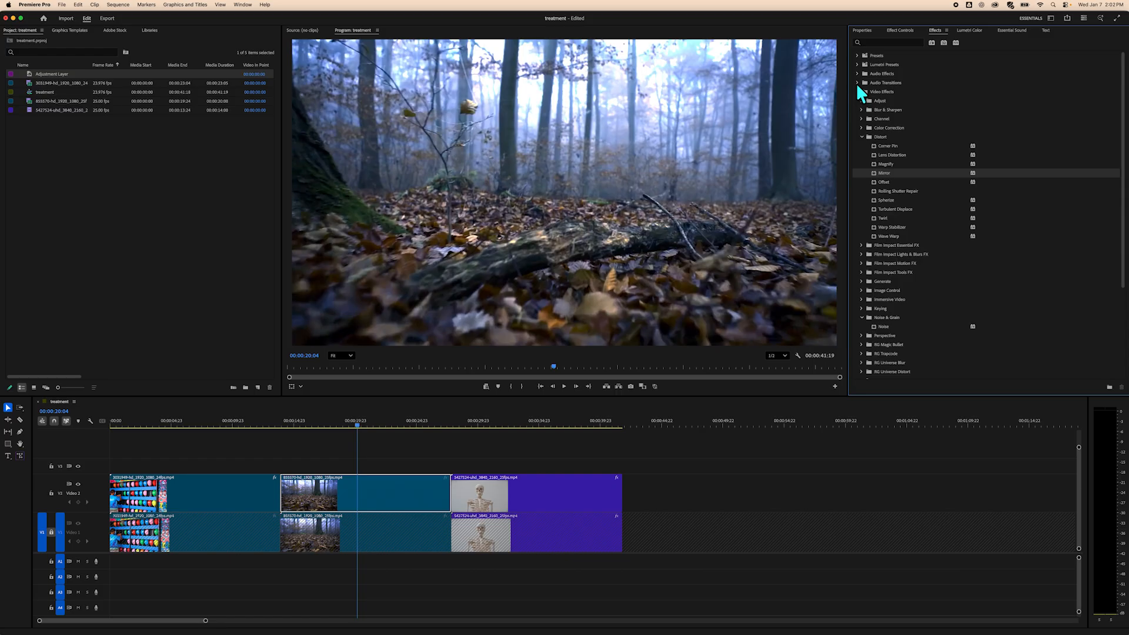
pyautogui.click(888, 43)
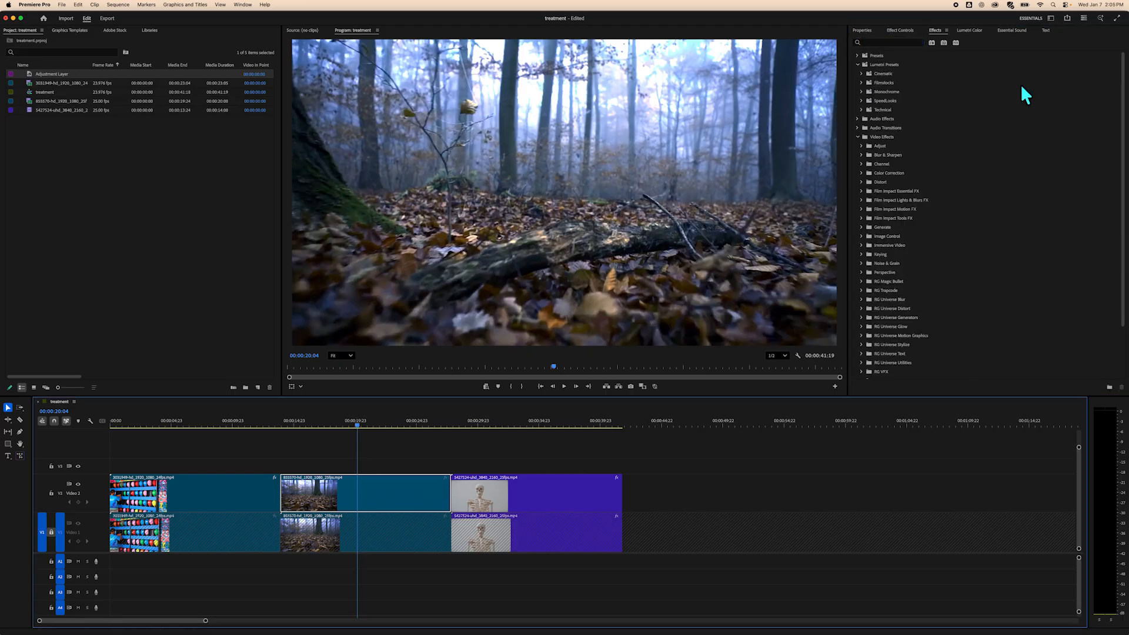
pyautogui.click(857, 64)
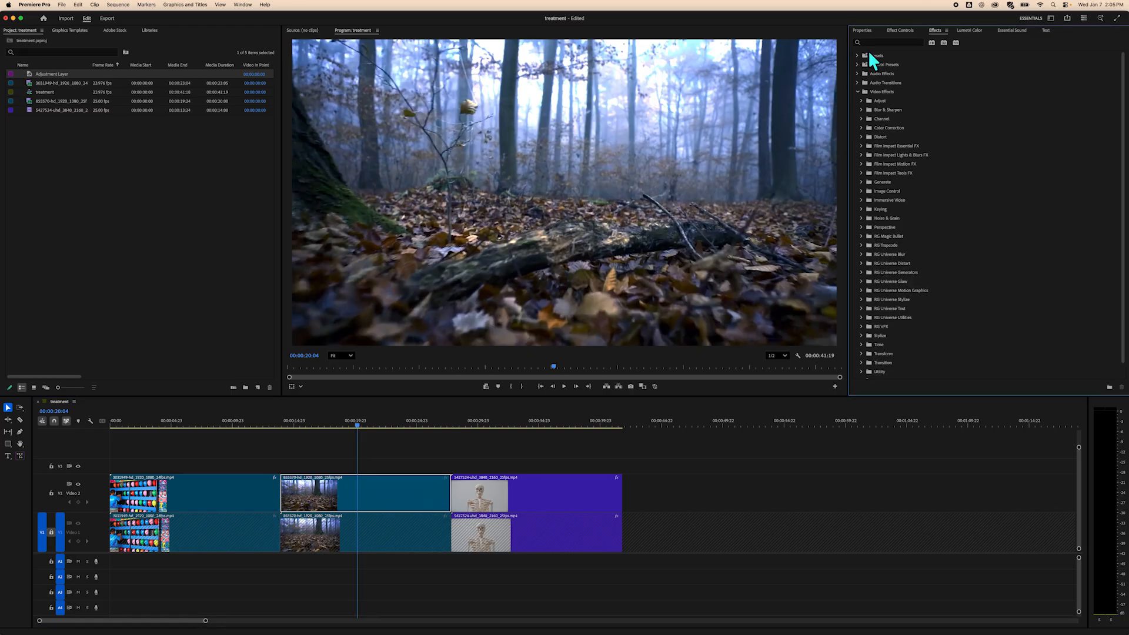
pyautogui.click(858, 90)
pyautogui.click(876, 42)
pyautogui.write('col')
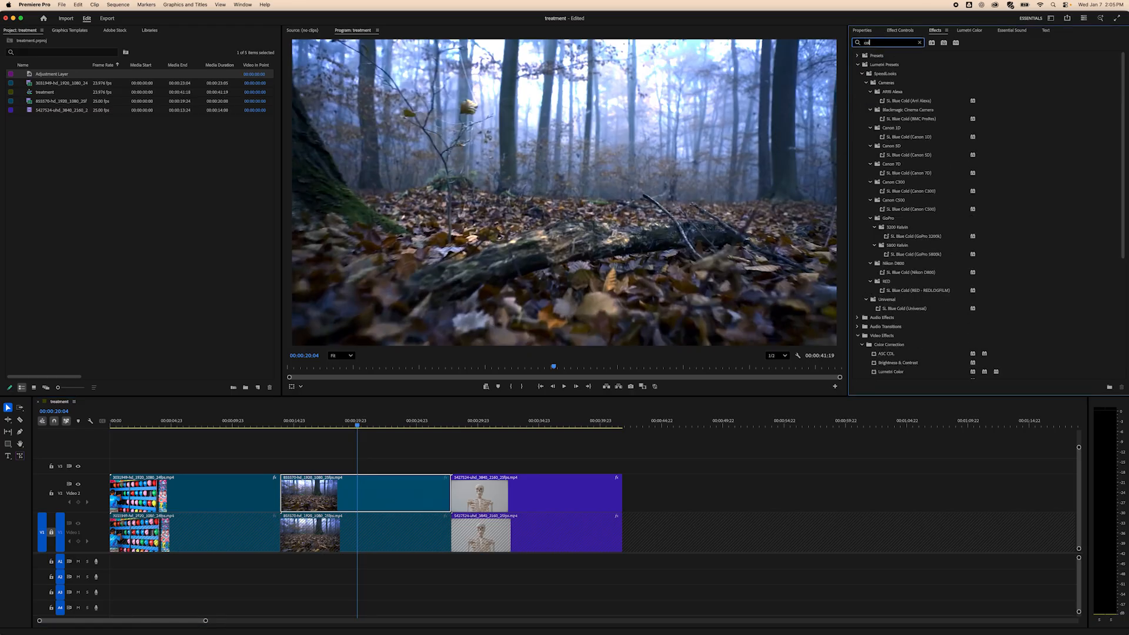
pyautogui.write('or')
pyautogui.click(883, 136)
pyautogui.moveTo(883, 135); pyautogui.dragTo(394, 494)
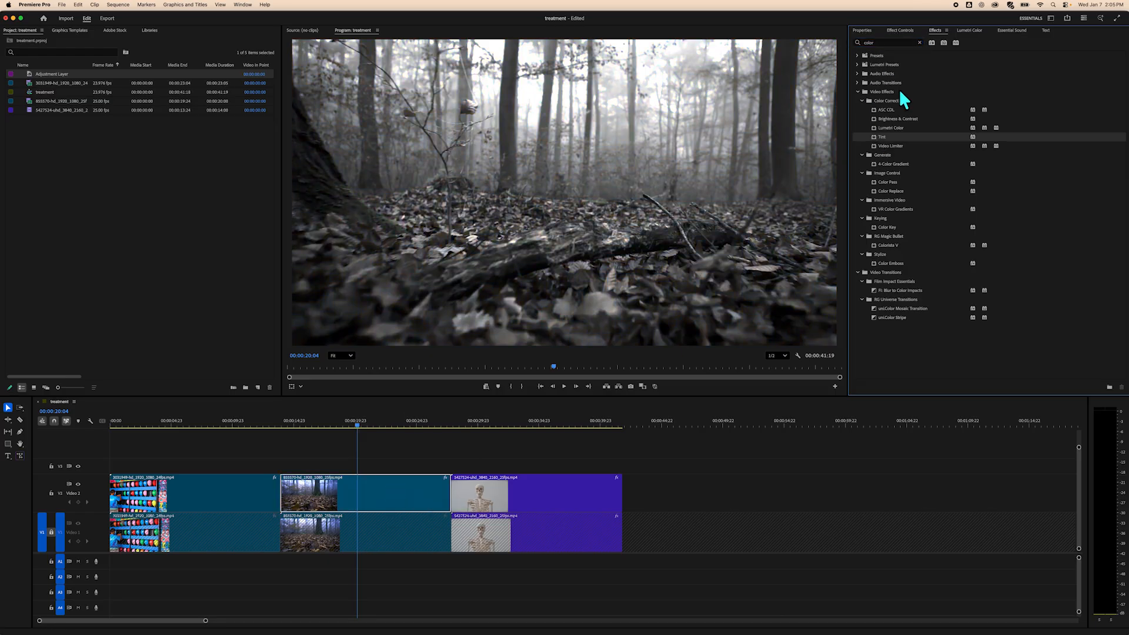
# Lower the Tint's Amount to Tint and set its Map White To color to red.
pyautogui.click(902, 30)
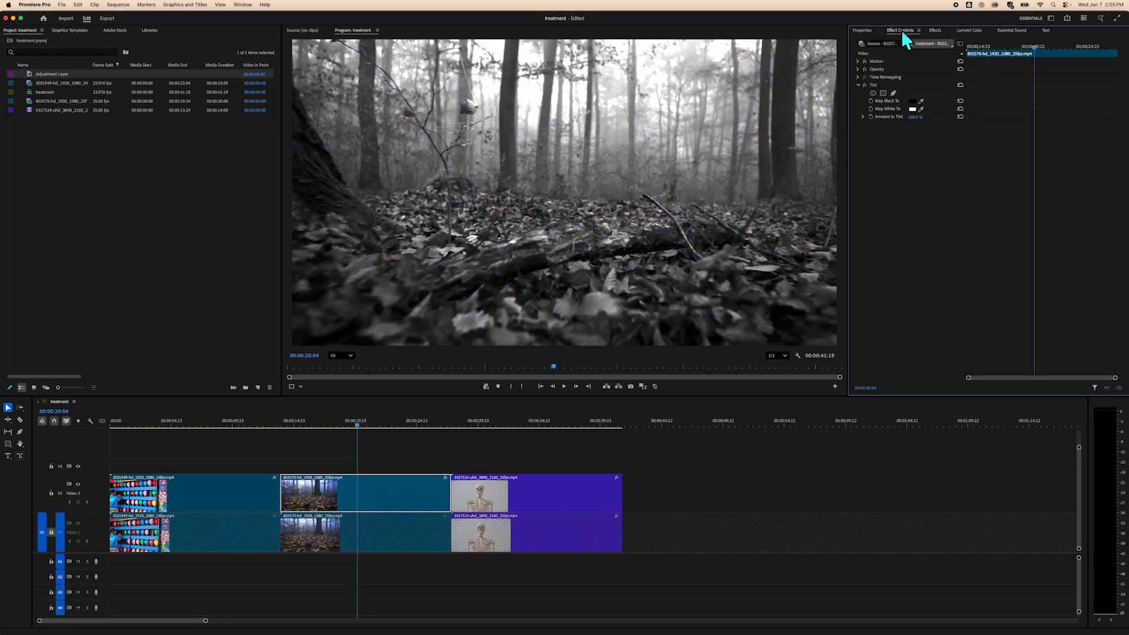
pyautogui.moveTo(911, 117); pyautogui.dragTo(853, 117)
pyautogui.click(912, 109)
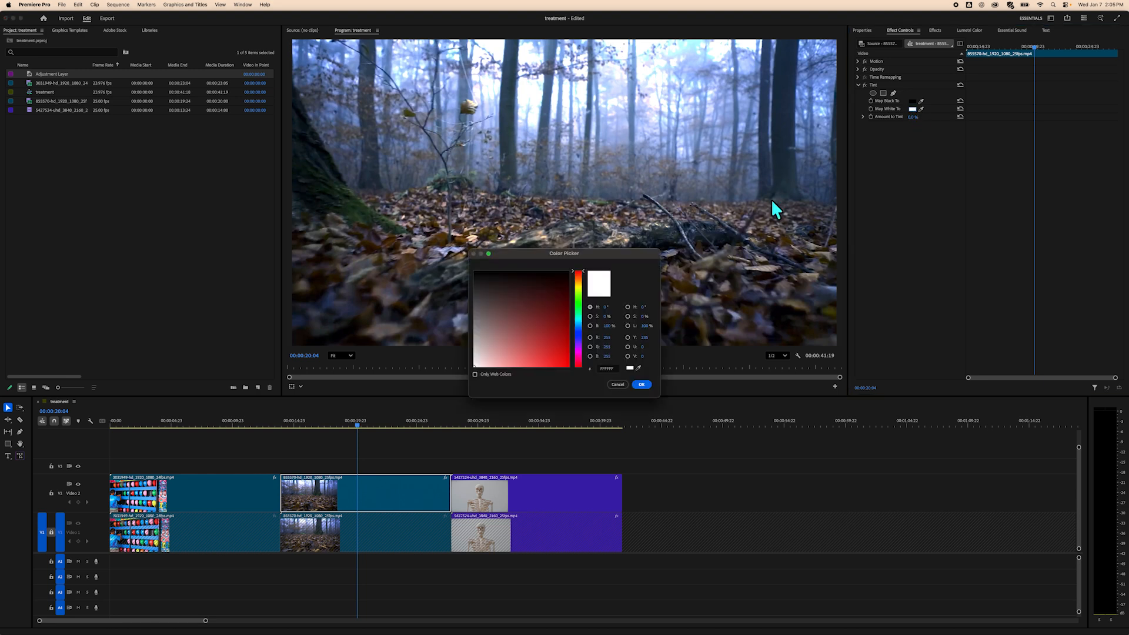
pyautogui.click(559, 356)
pyautogui.press('Return')
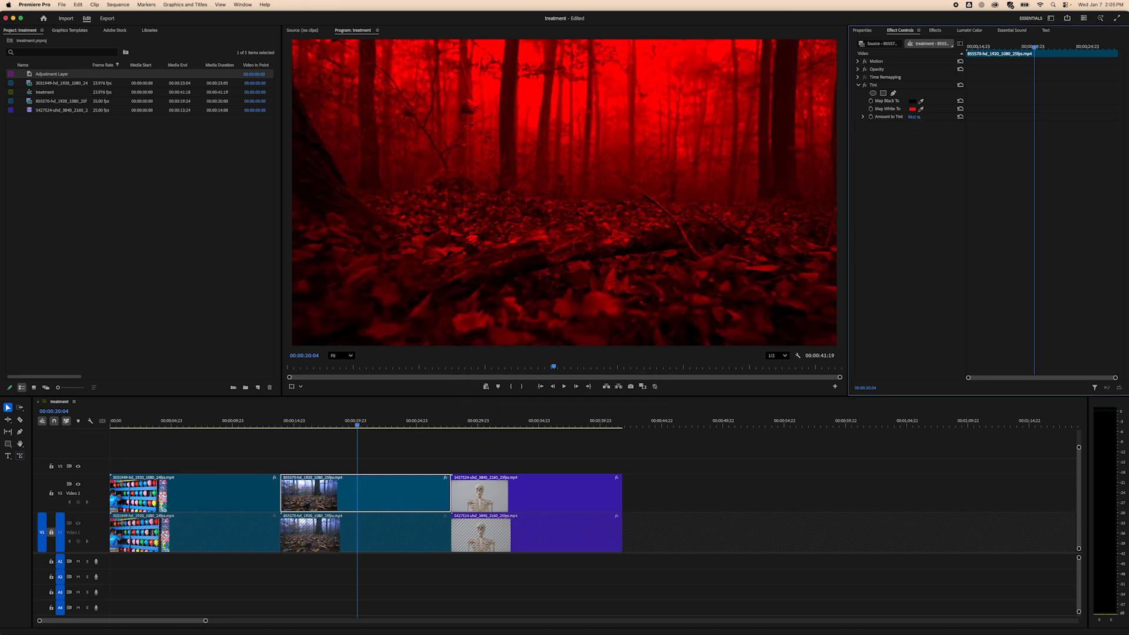
# Scrub the Amount to Tint down and back up to compare the red tint's strength.
pyautogui.moveTo(914, 117); pyautogui.dragTo(859, 117)
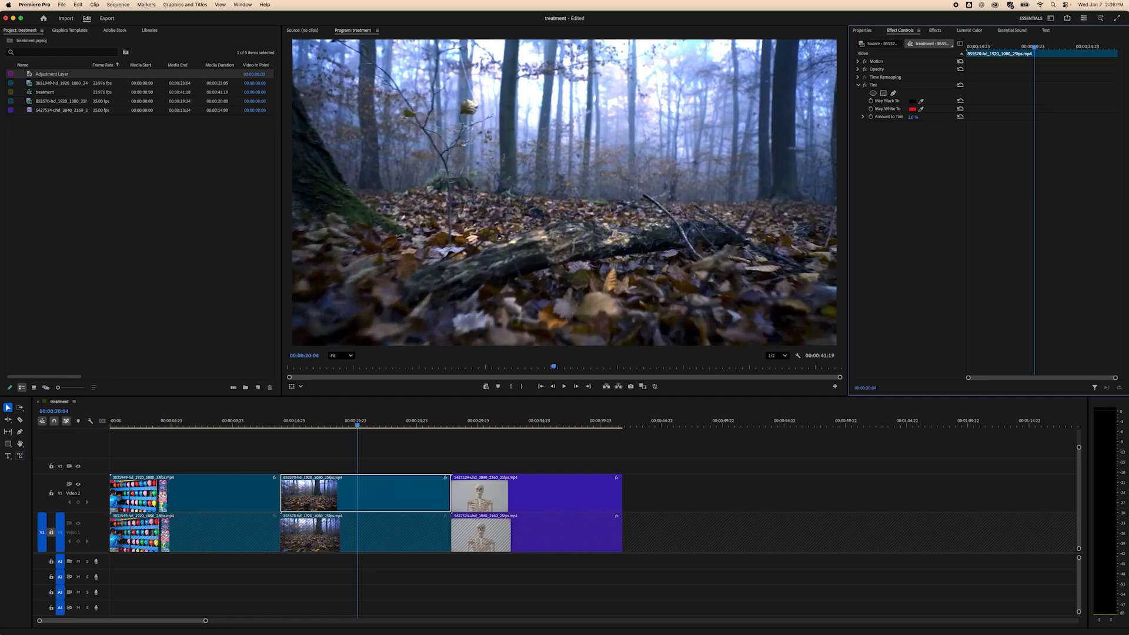
pyautogui.moveTo(859, 117); pyautogui.dragTo(917, 117)
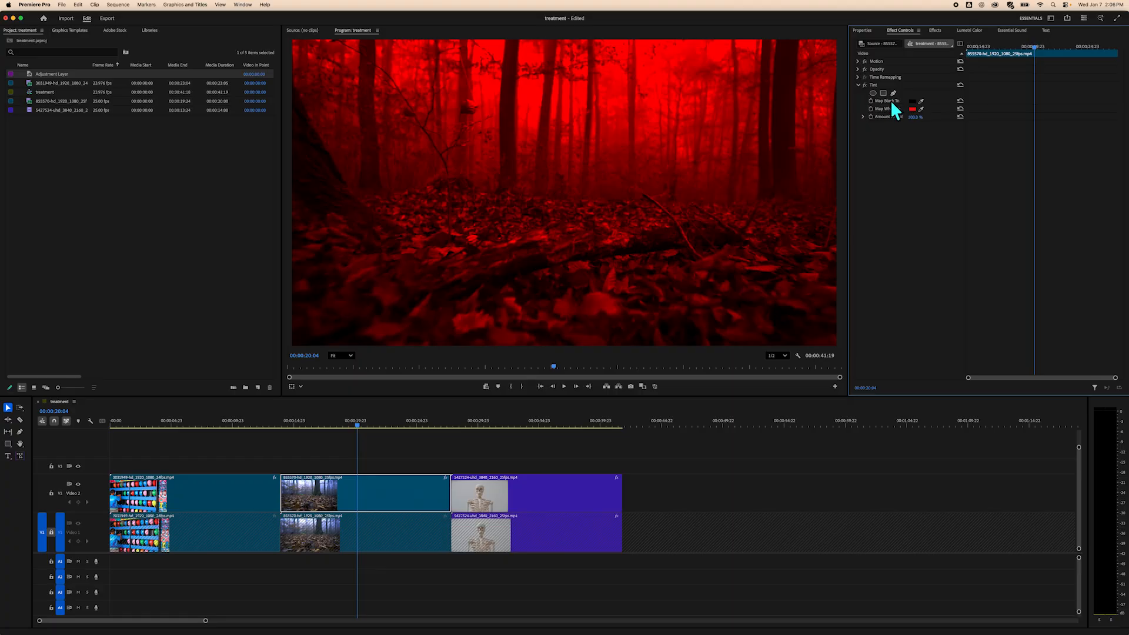
# Set the Tint's Map Black To color to green and scrub the playhead to preview it.
pyautogui.click(912, 102)
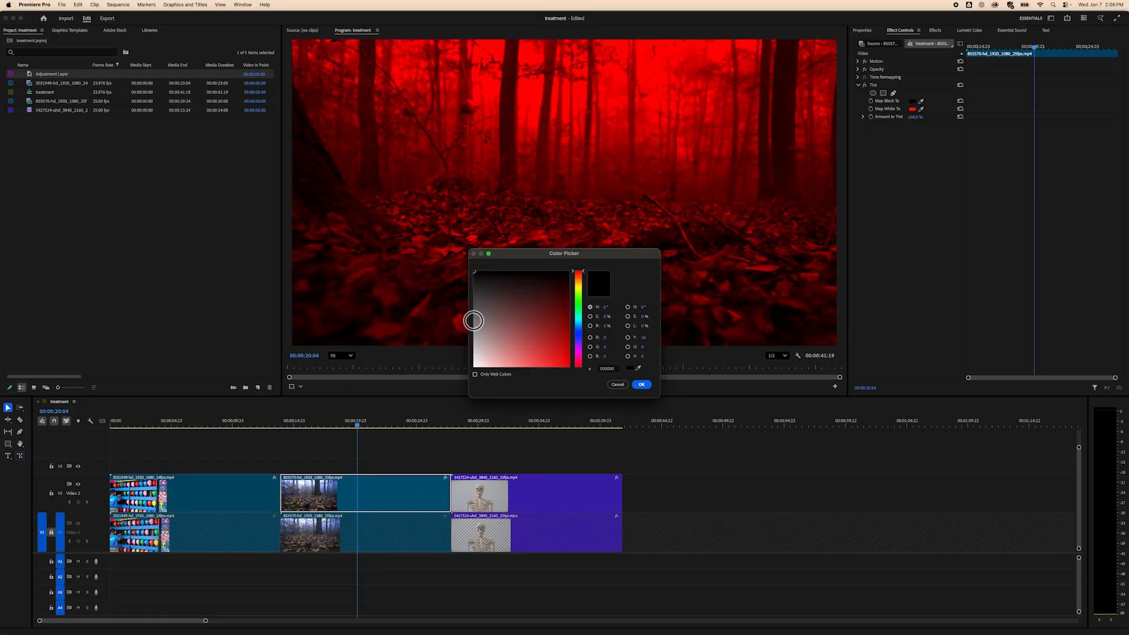
pyautogui.moveTo(579, 347); pyautogui.dragTo(580, 310)
pyautogui.click(559, 333)
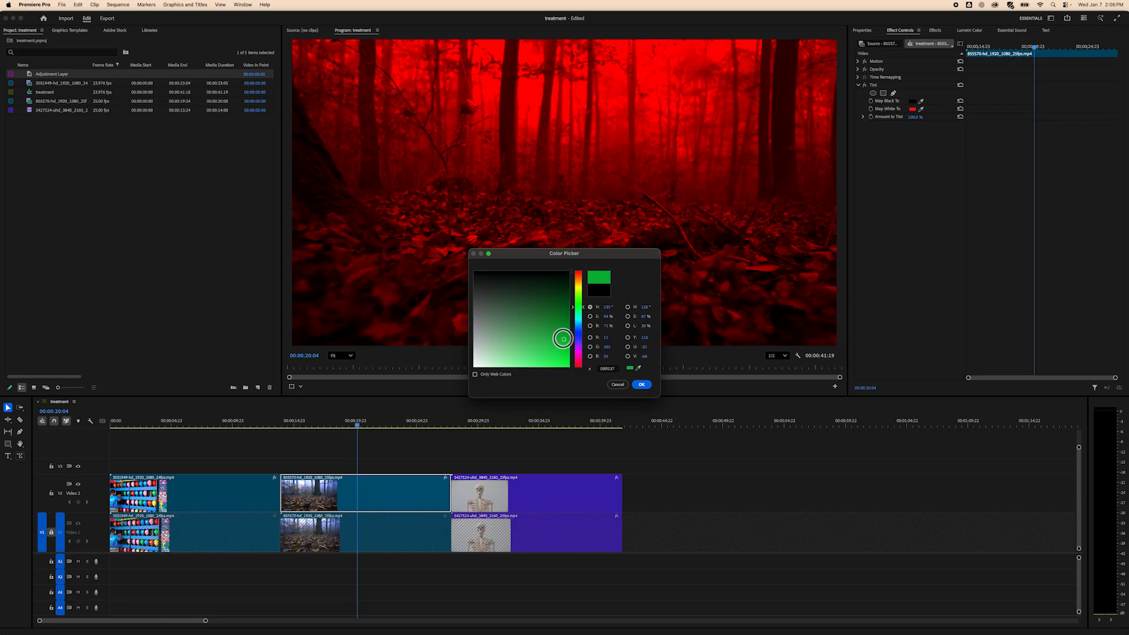
pyautogui.click(641, 384)
pyautogui.moveTo(355, 424); pyautogui.dragTo(377, 424)
pyautogui.moveTo(385, 428); pyautogui.dragTo(343, 432)
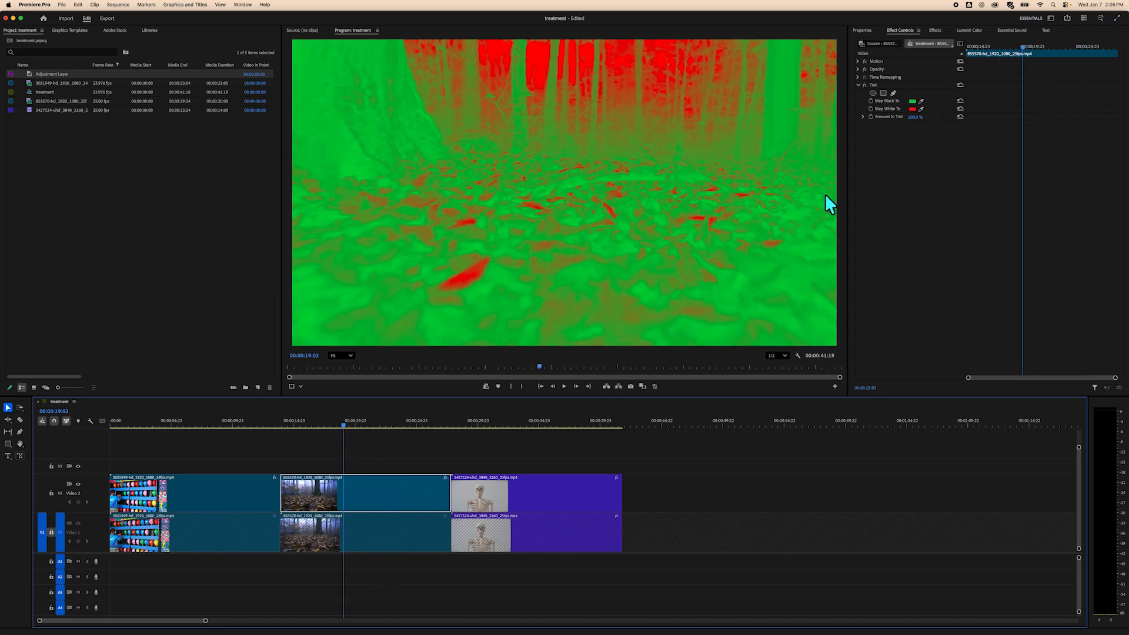
# Change the Tint's Map Black To color to yellow.
pyautogui.click(912, 102)
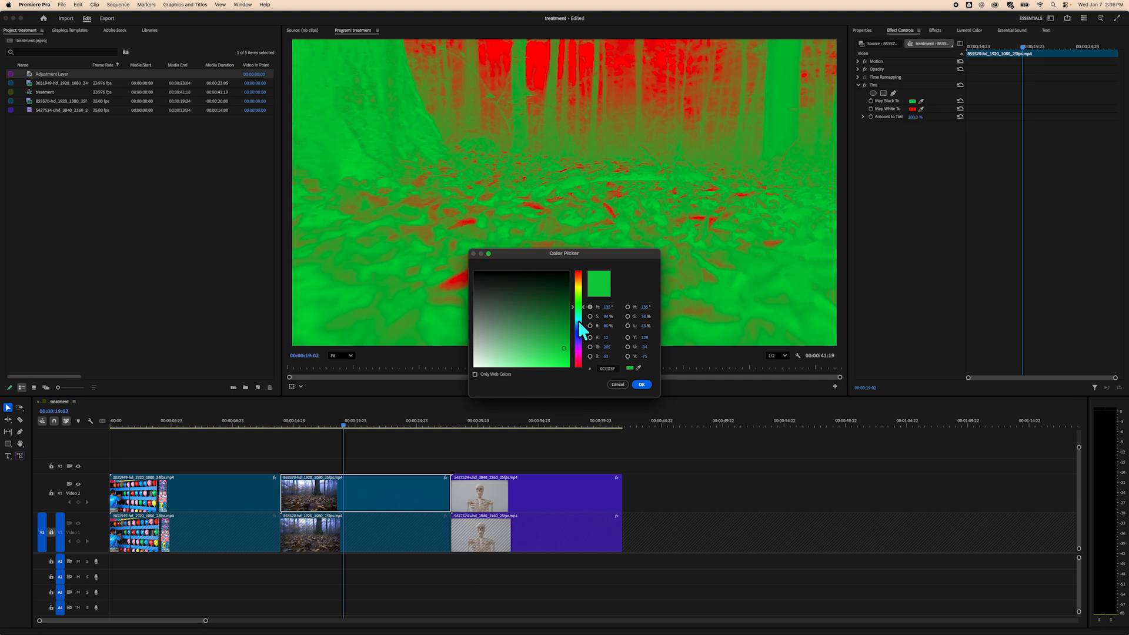
pyautogui.moveTo(577, 320); pyautogui.dragTo(579, 288)
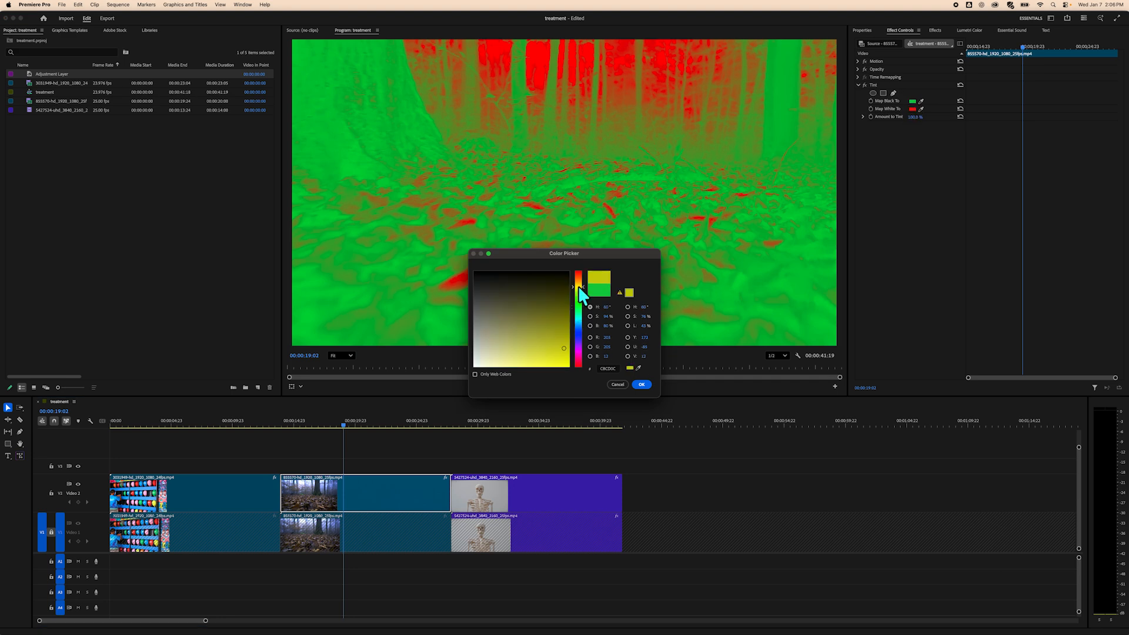
pyautogui.click(640, 385)
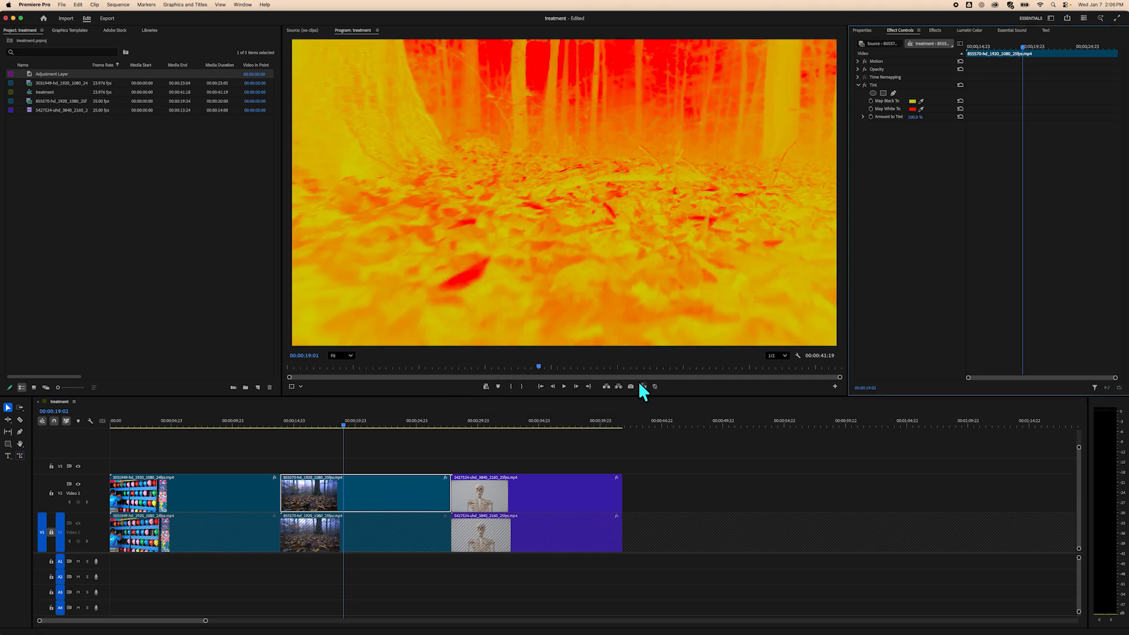
# Scrub the Amount to Tint down and back up to compare the yellow and red tint.
pyautogui.click(363, 425)
pyautogui.moveTo(362, 425); pyautogui.dragTo(334, 429)
pyautogui.moveTo(915, 116); pyautogui.dragTo(898, 116)
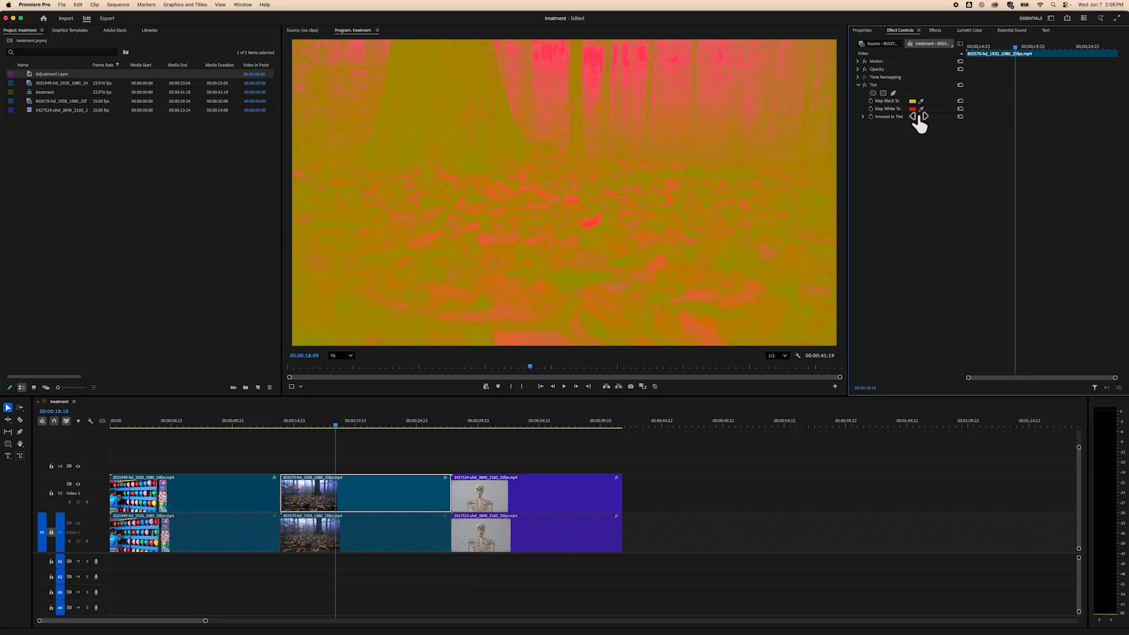
pyautogui.moveTo(334, 422)
pyautogui.mouseDown()
pyautogui.moveTo(389, 429)
pyautogui.moveTo(320, 425)
pyautogui.mouseUp()
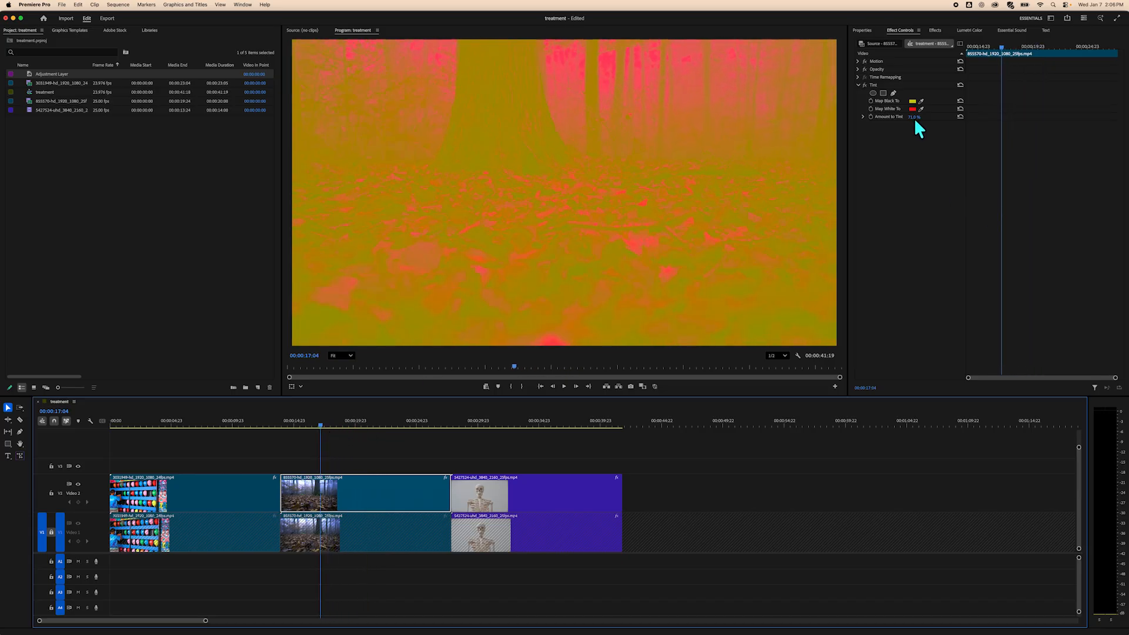
pyautogui.moveTo(913, 118); pyautogui.dragTo(929, 117)
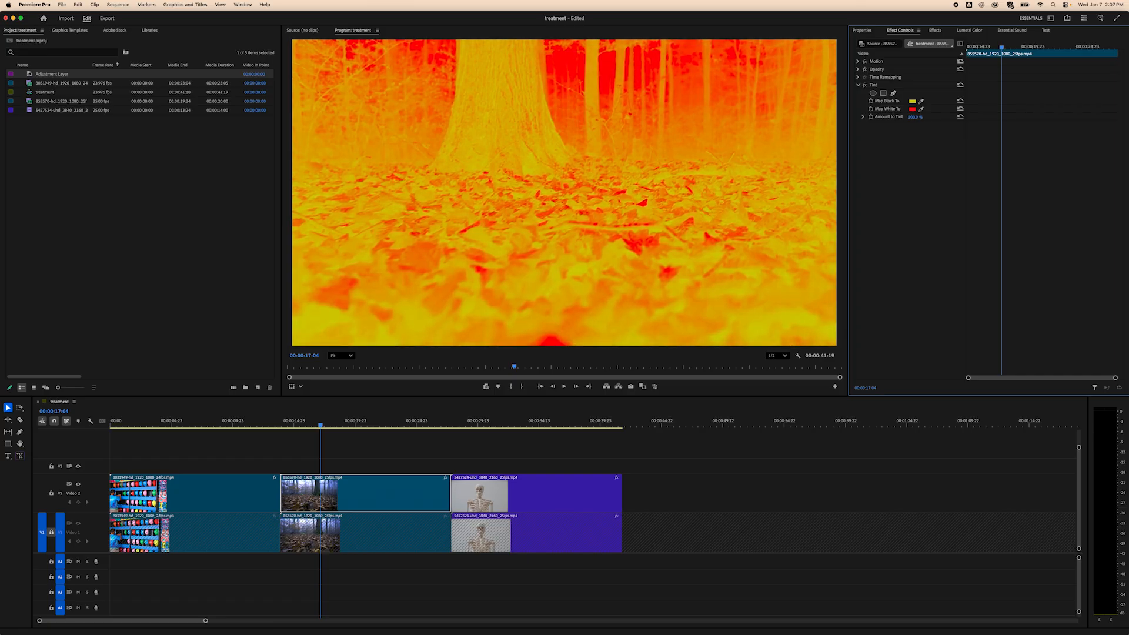
# Change the Map Black To color to an orange-red hue and preview the clip.
pyautogui.click(913, 101)
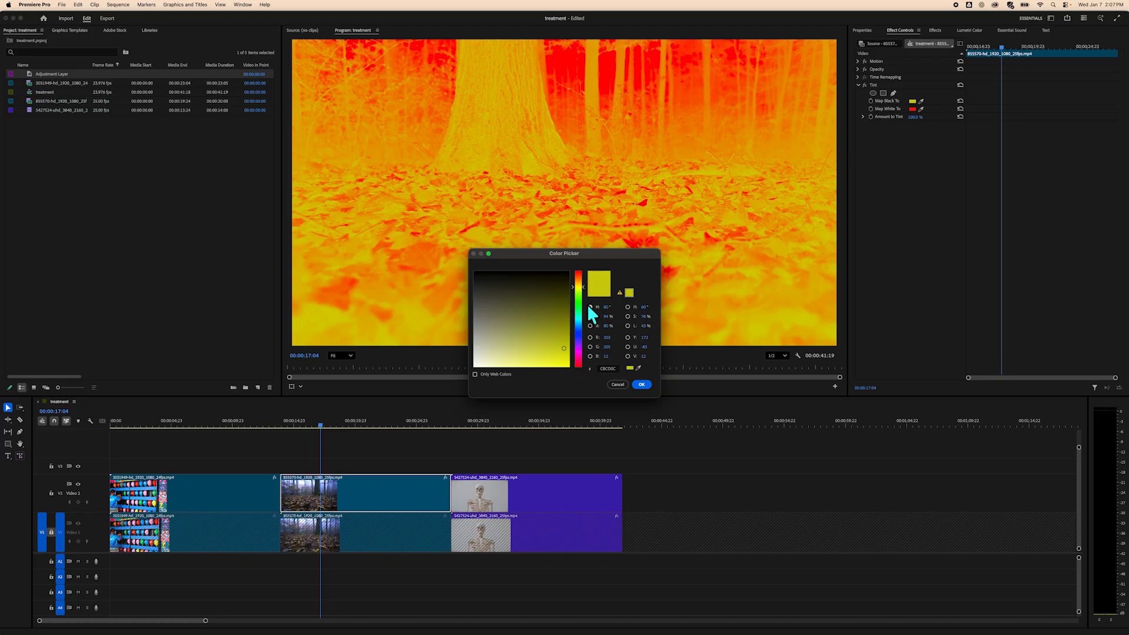
pyautogui.moveTo(574, 284); pyautogui.dragTo(573, 263)
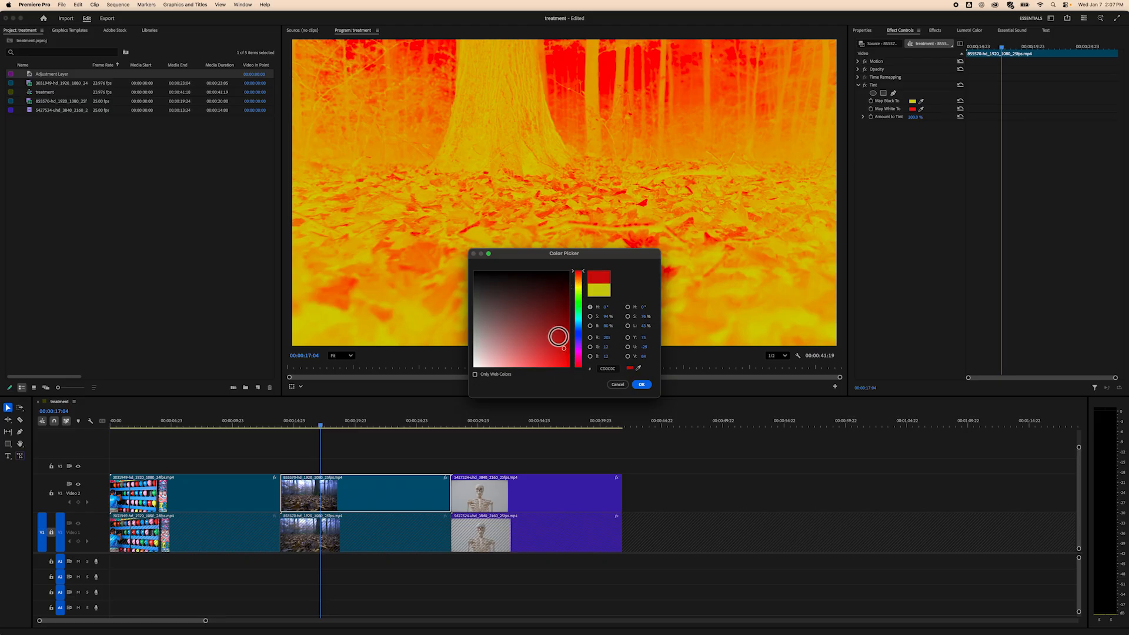
pyautogui.click(578, 276)
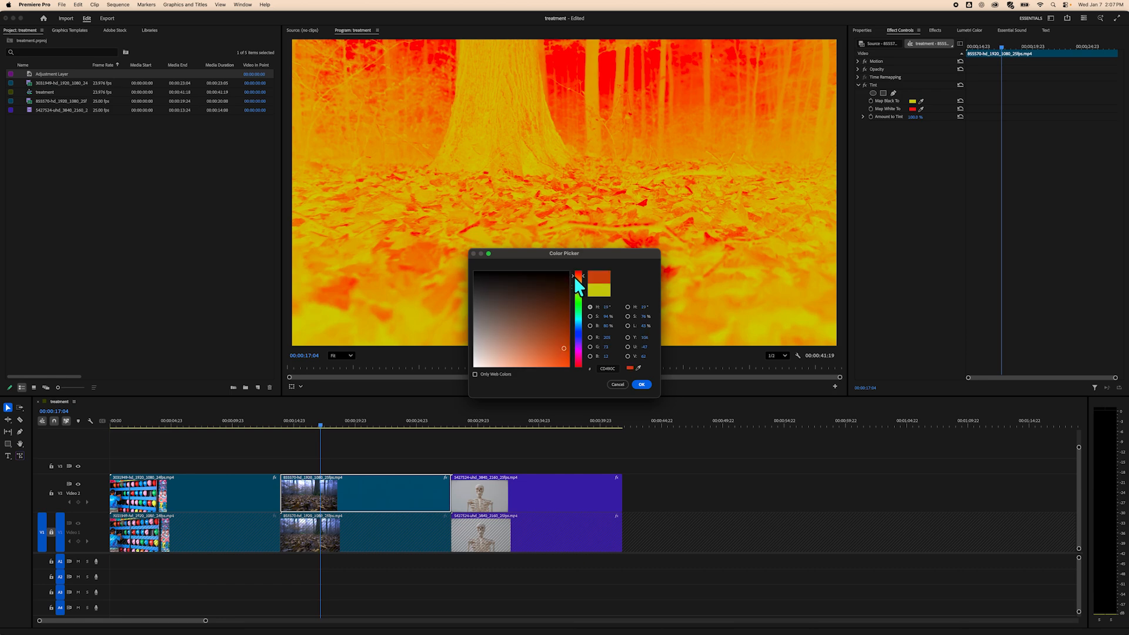
pyautogui.click(642, 384)
pyautogui.moveTo(317, 432); pyautogui.dragTo(368, 429)
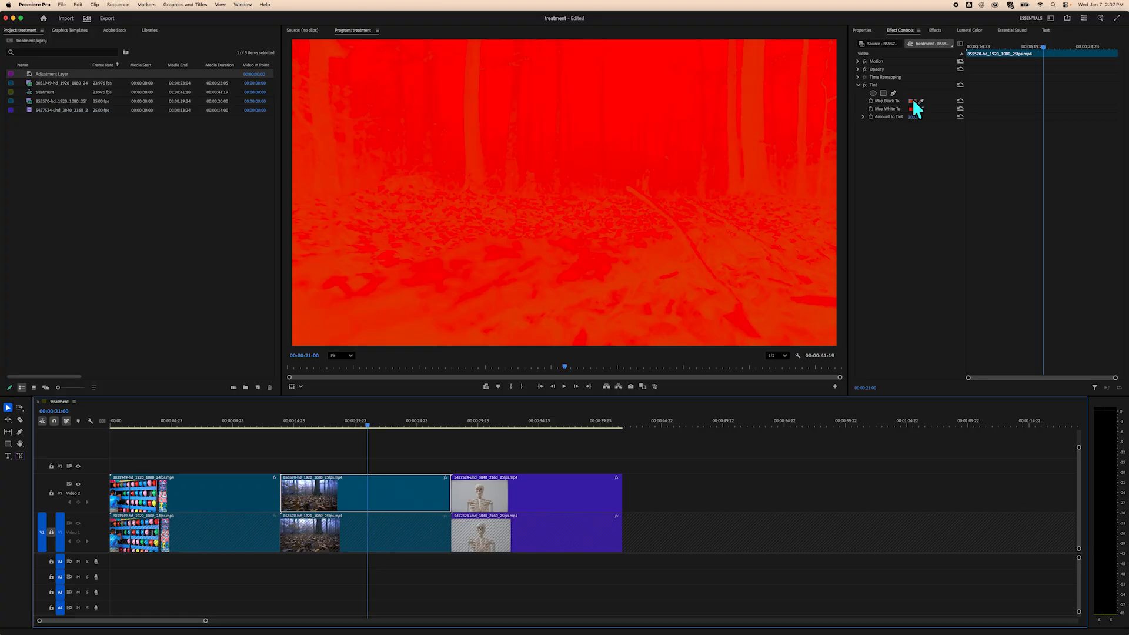
# Reset the Tint's Map Black To color to black.
pyautogui.click(913, 101)
pyautogui.click(474, 271)
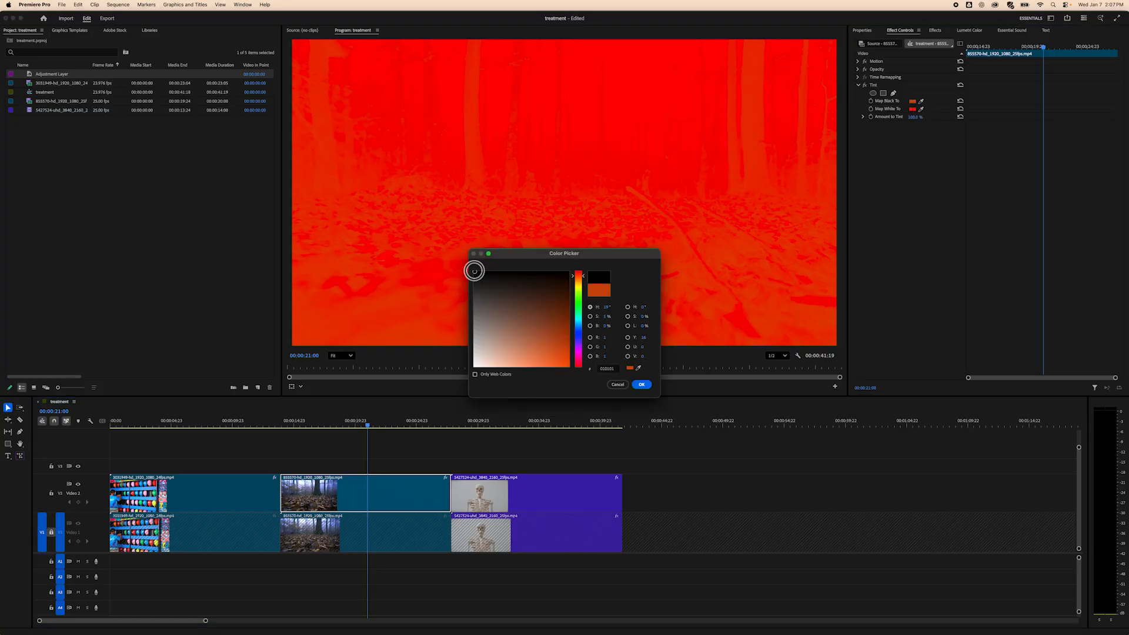
pyautogui.click(642, 385)
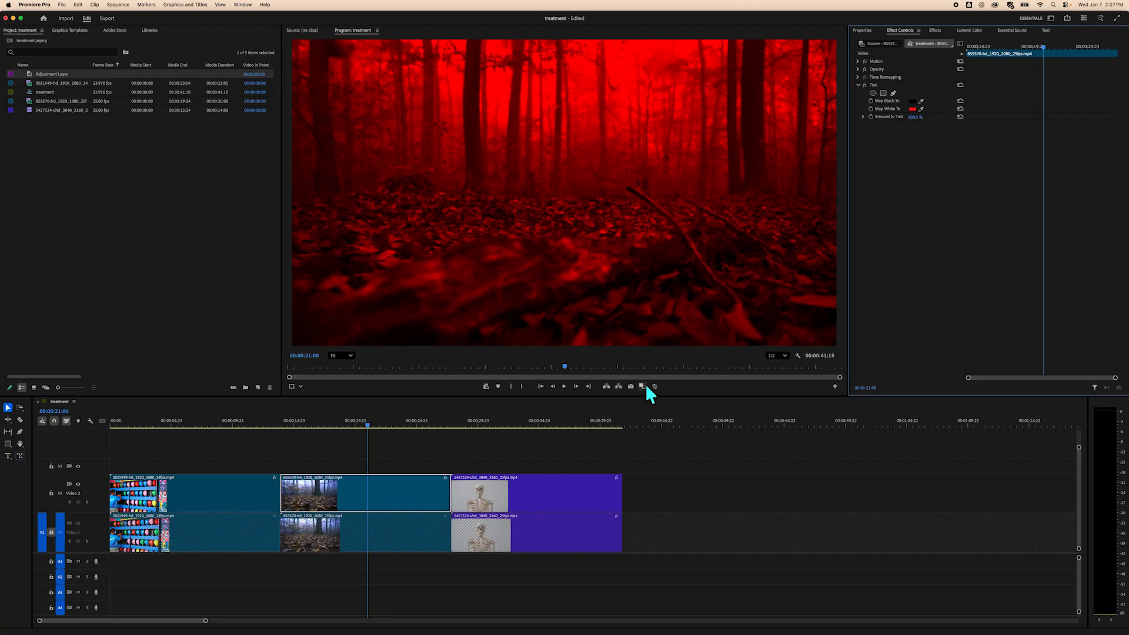
# Lower the Tint's Amount to Tint to about 50% and preview the forest clip.
pyautogui.moveTo(368, 426)
pyautogui.mouseDown()
pyautogui.moveTo(449, 428)
pyautogui.moveTo(353, 429)
pyautogui.mouseUp()
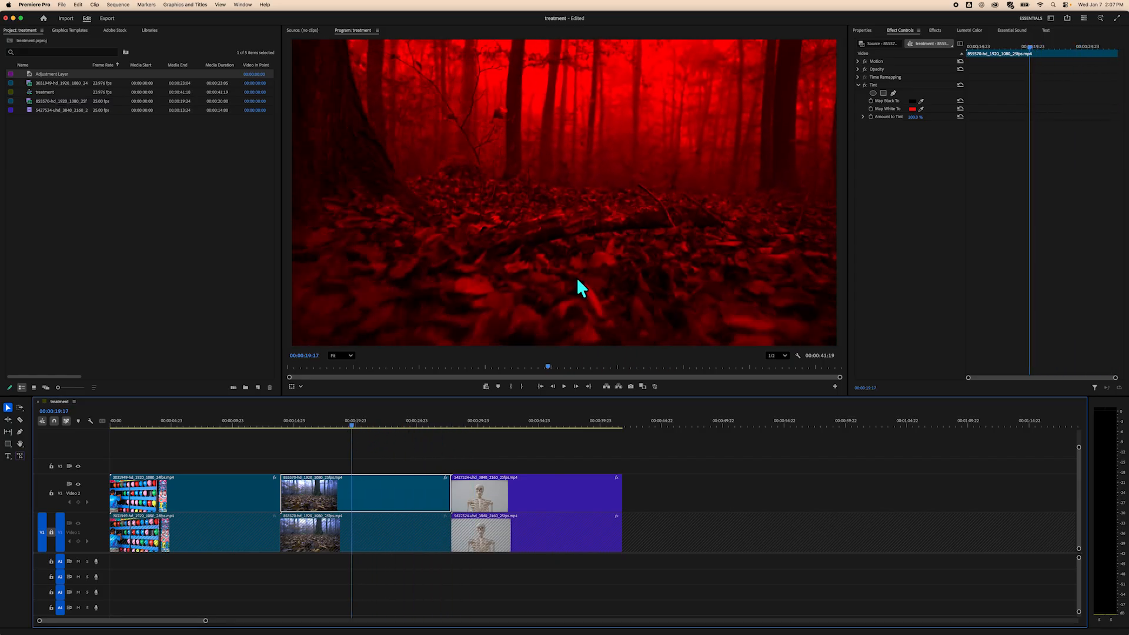
pyautogui.moveTo(915, 117); pyautogui.dragTo(889, 117)
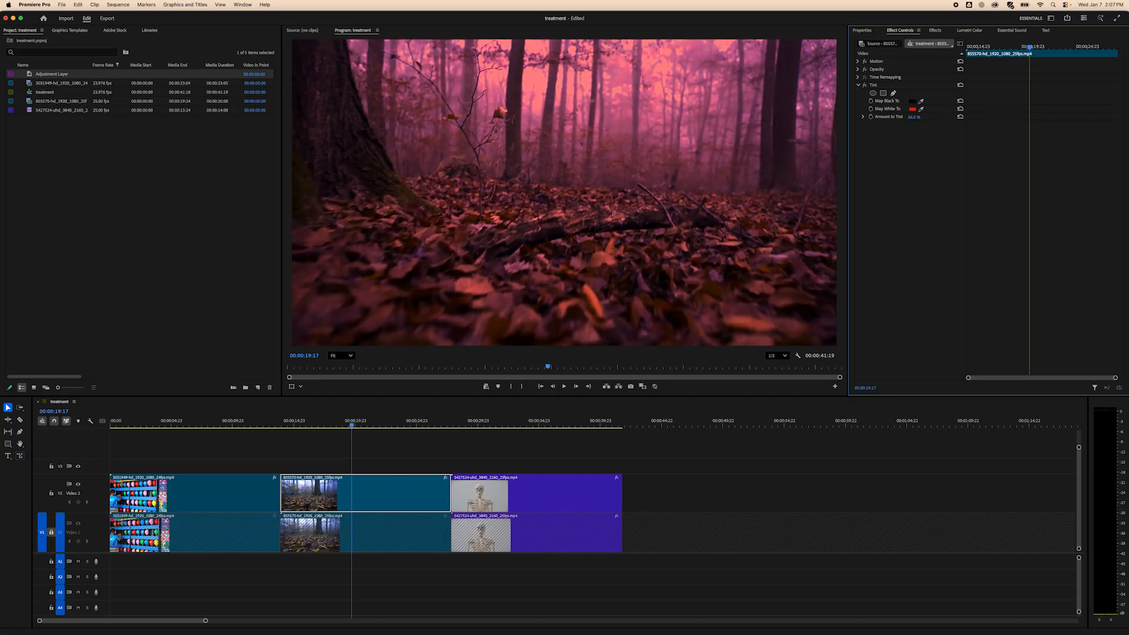
pyautogui.moveTo(351, 425)
pyautogui.mouseDown()
pyautogui.moveTo(400, 415)
pyautogui.moveTo(347, 415)
pyautogui.moveTo(372, 418)
pyautogui.mouseUp()
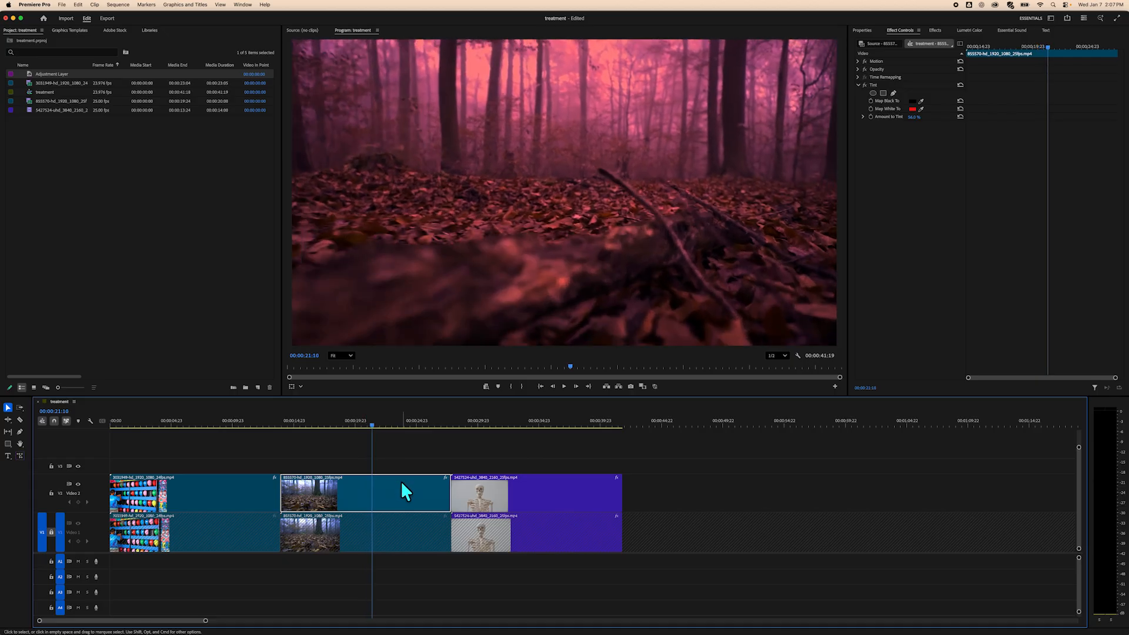
# Search the effects for wave and apply Wave Warp to the second V2 forest clip.
pyautogui.click(935, 31)
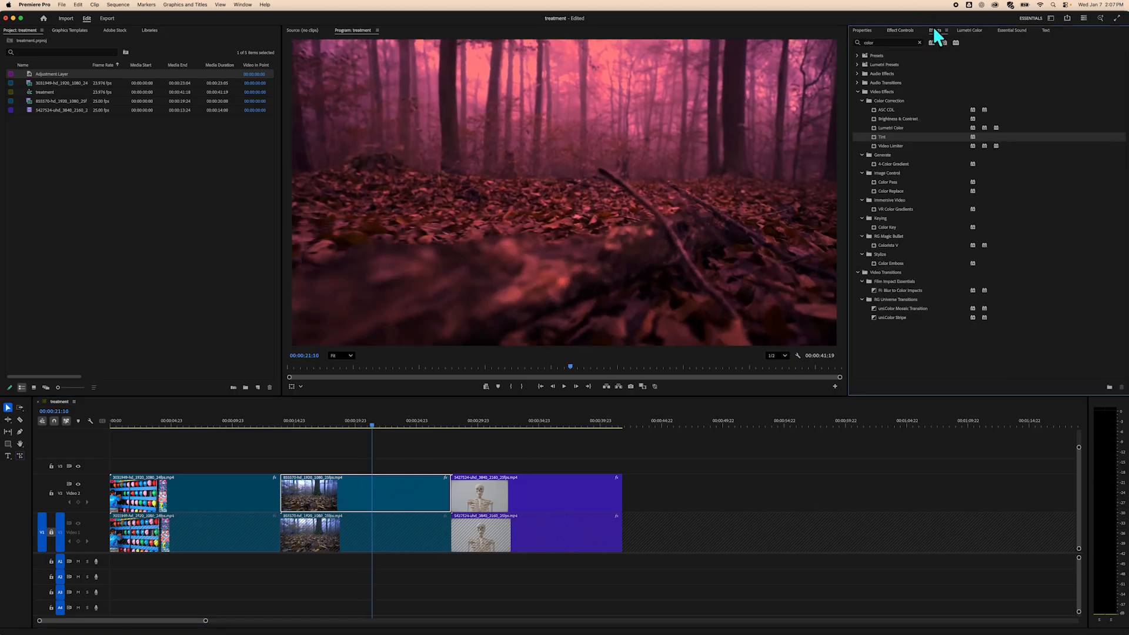
pyautogui.moveTo(879, 42); pyautogui.dragTo(851, 37)
pyautogui.write('wave')
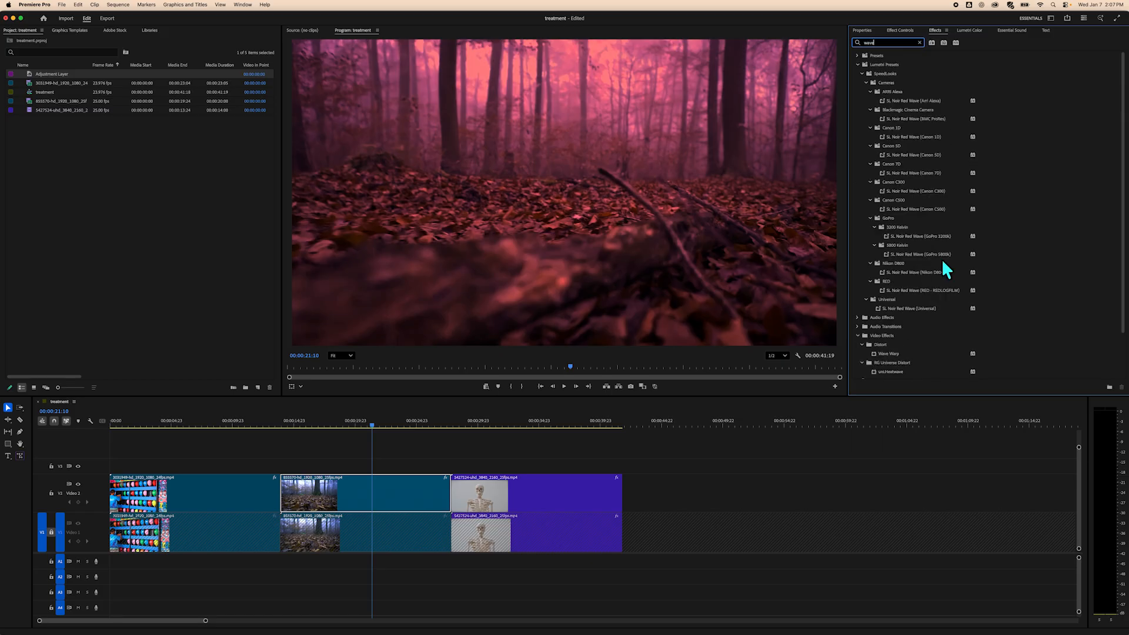
pyautogui.click(885, 354)
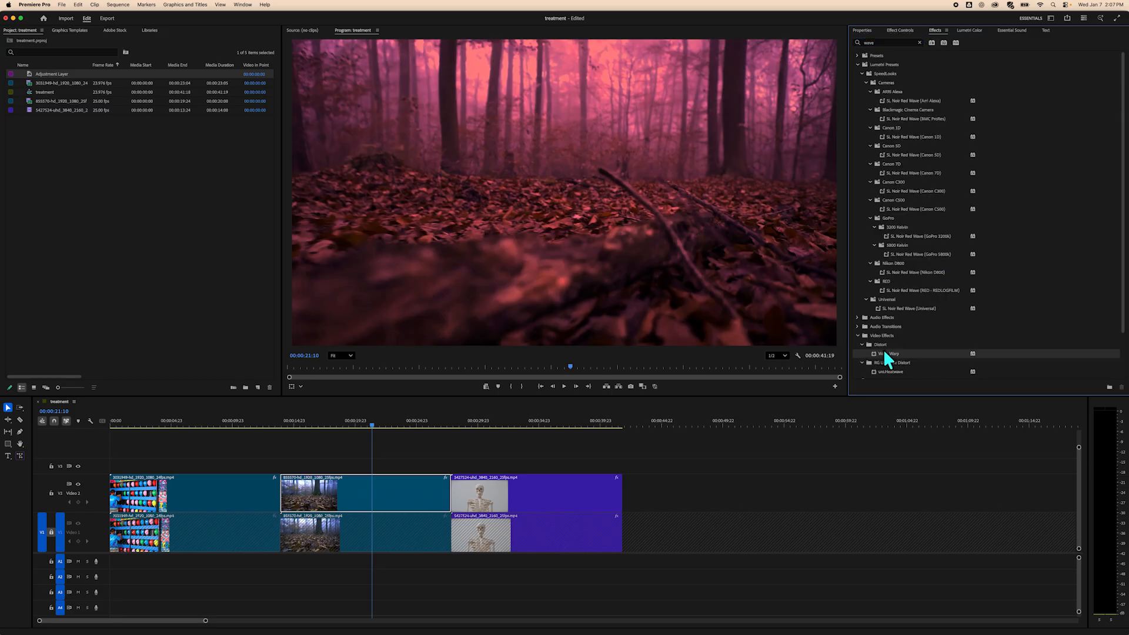
pyautogui.moveTo(885, 354); pyautogui.dragTo(349, 495)
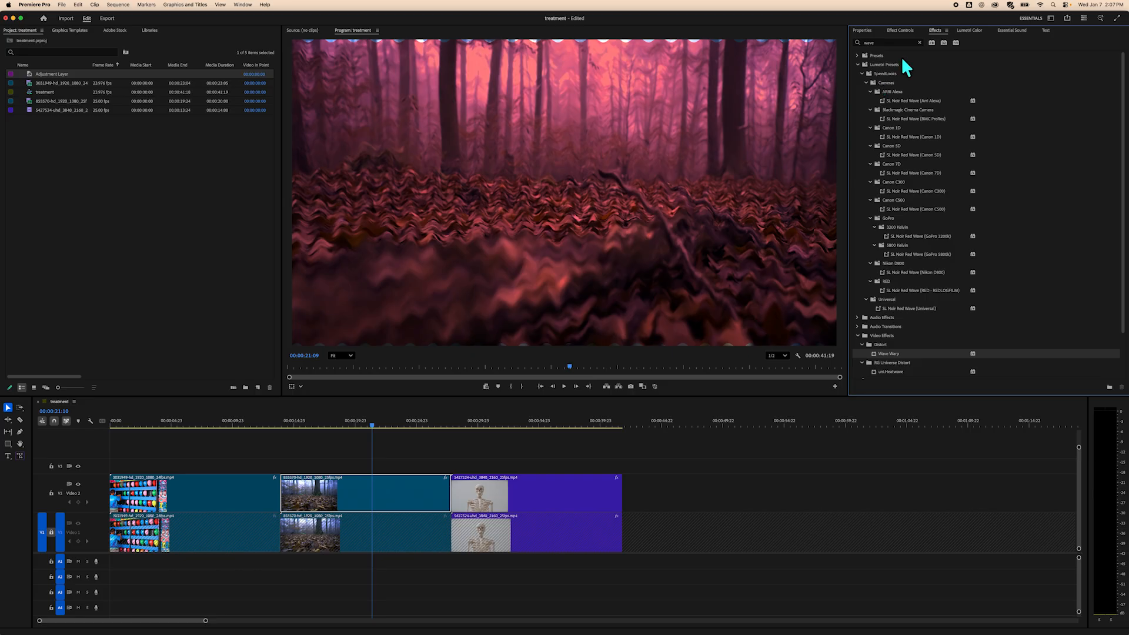
# Set the Wave Warp's Wave Type to Circle, lower the Wave Height, and play back the result.
pyautogui.click(900, 30)
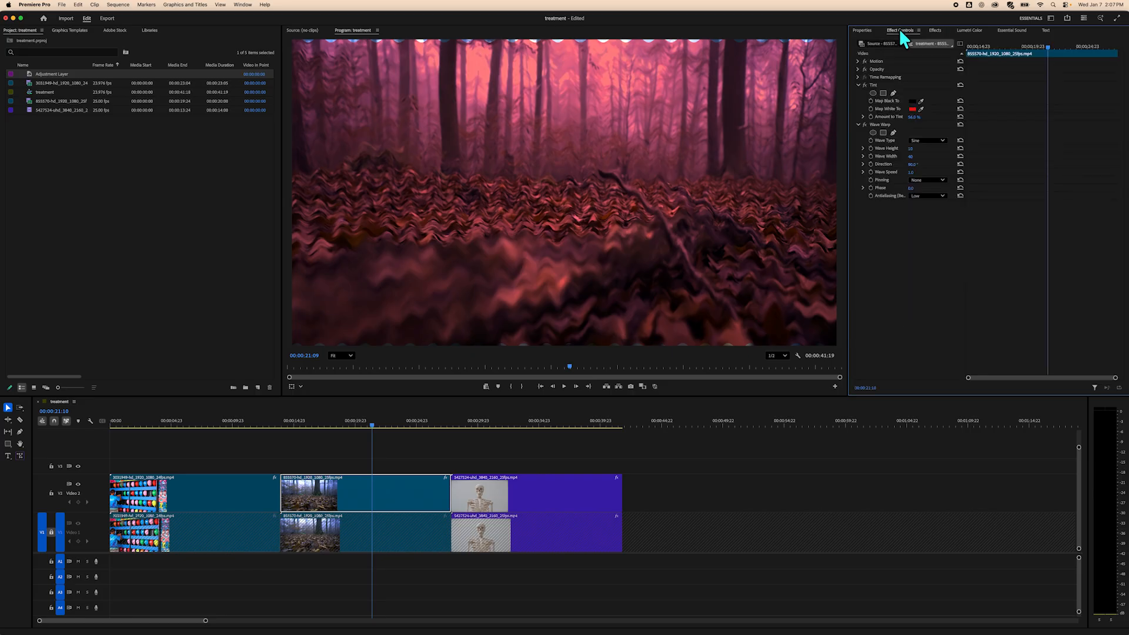
pyautogui.click(927, 140)
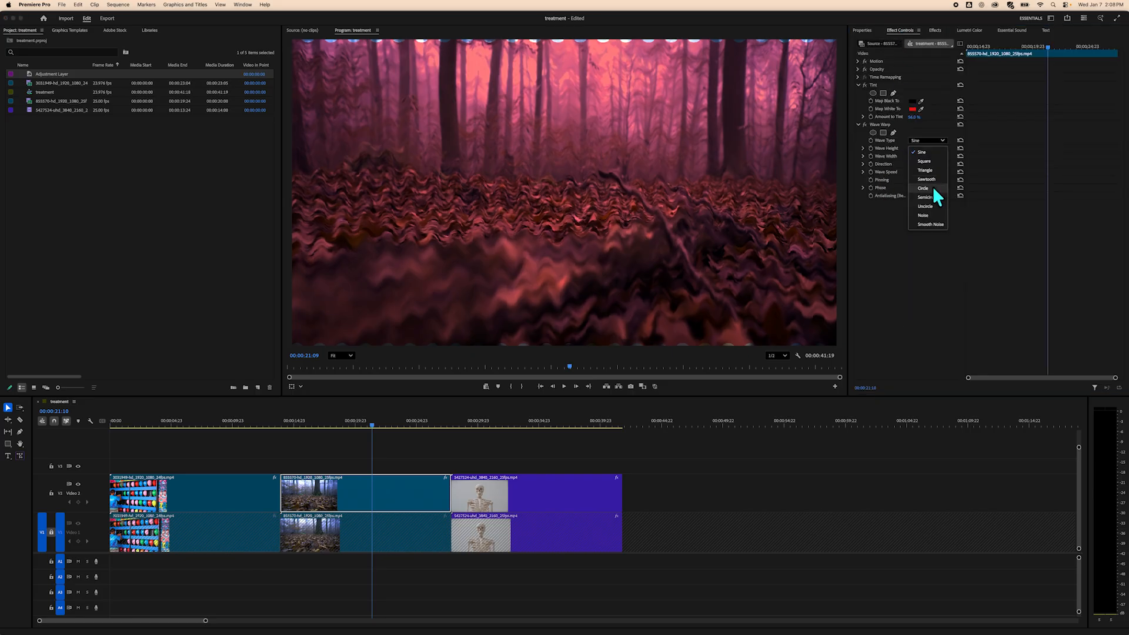
pyautogui.click(933, 186)
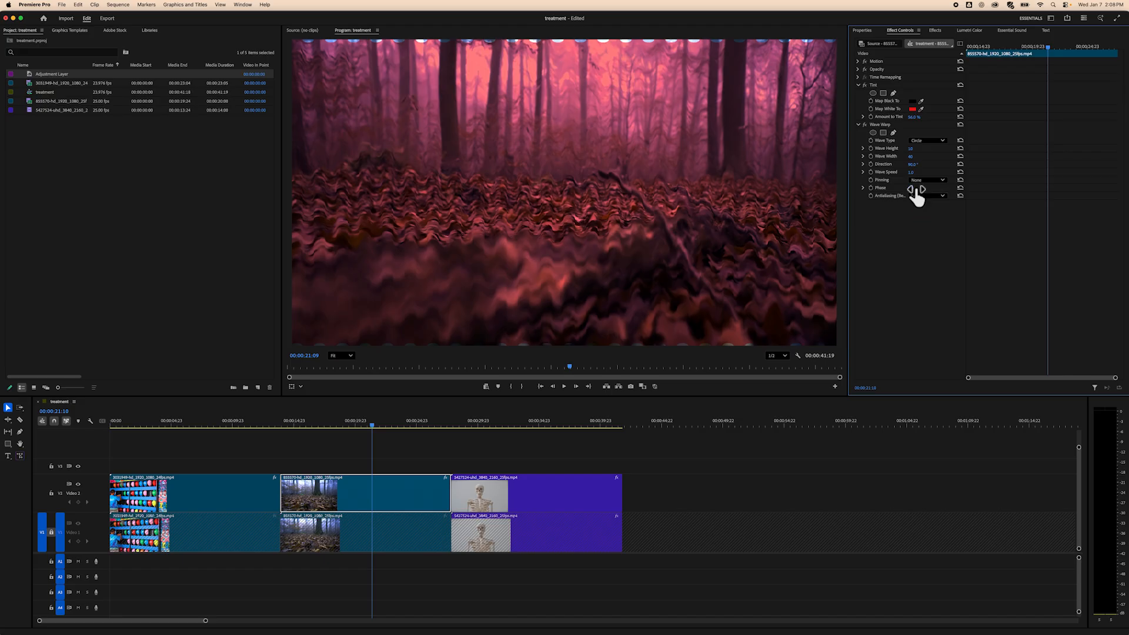
pyautogui.moveTo(910, 148); pyautogui.dragTo(903, 148)
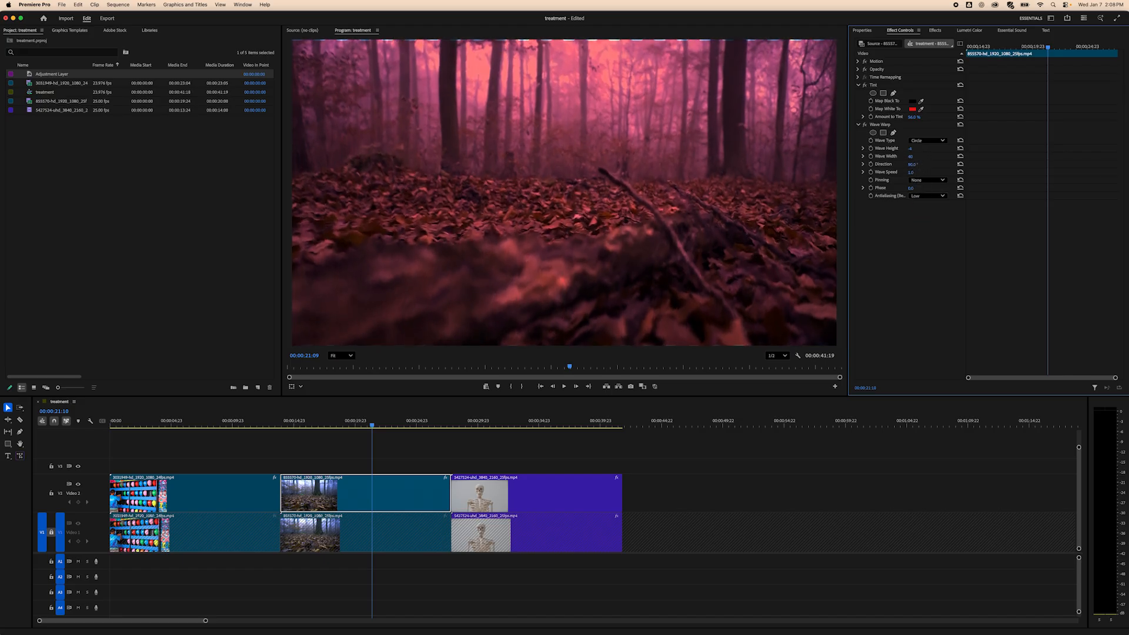
pyautogui.press('space')
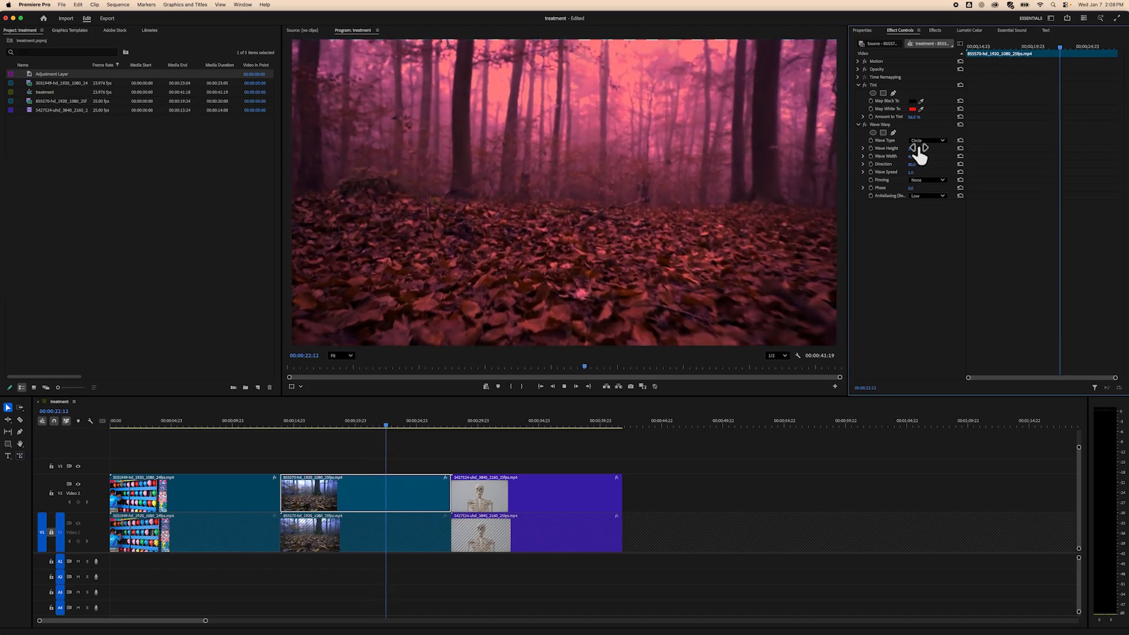
pyautogui.press('space')
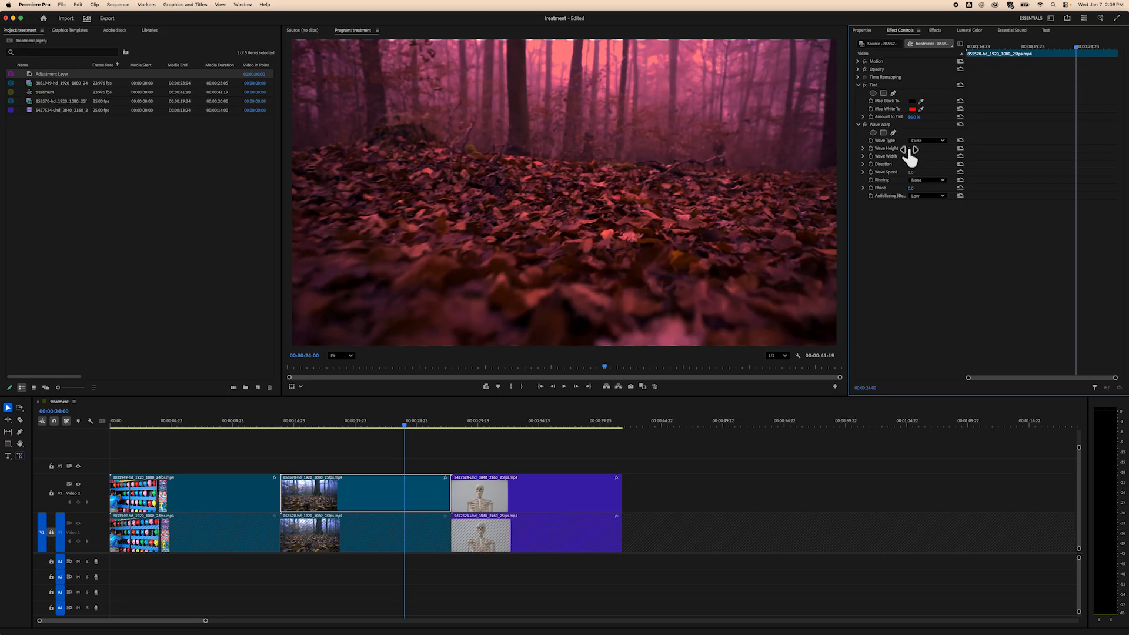
# Set the Wave Warp's Direction to 180°.
pyautogui.moveTo(910, 151); pyautogui.dragTo(932, 164)
pyautogui.click(914, 165)
pyautogui.write('9')
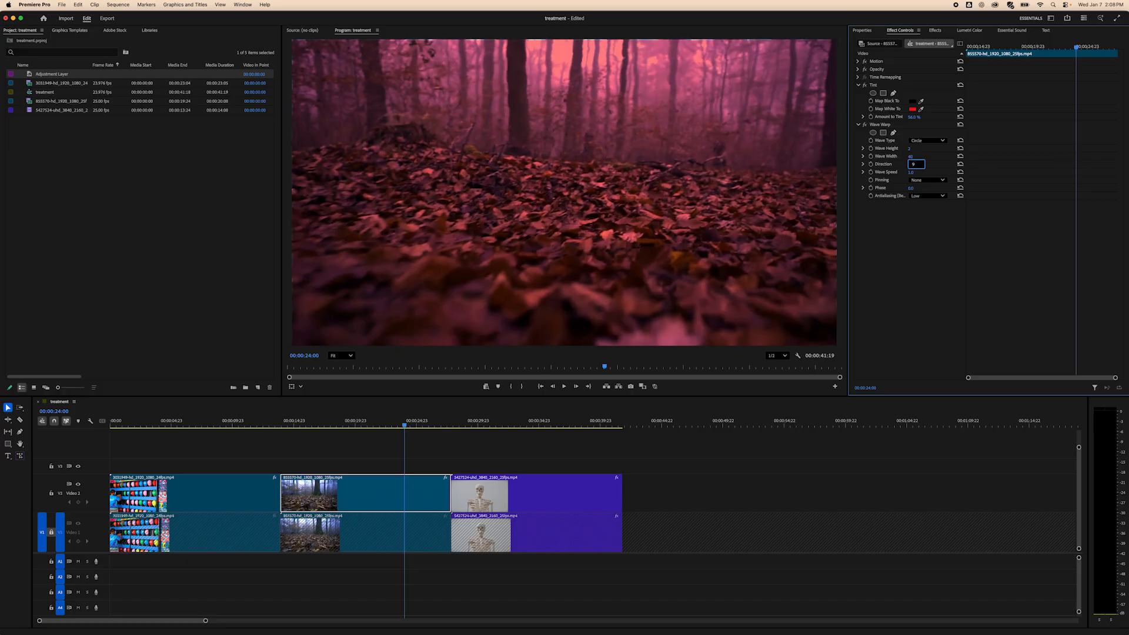
pyautogui.write('0')
pyautogui.press('Return')
pyautogui.click(914, 164)
pyautogui.write('1')
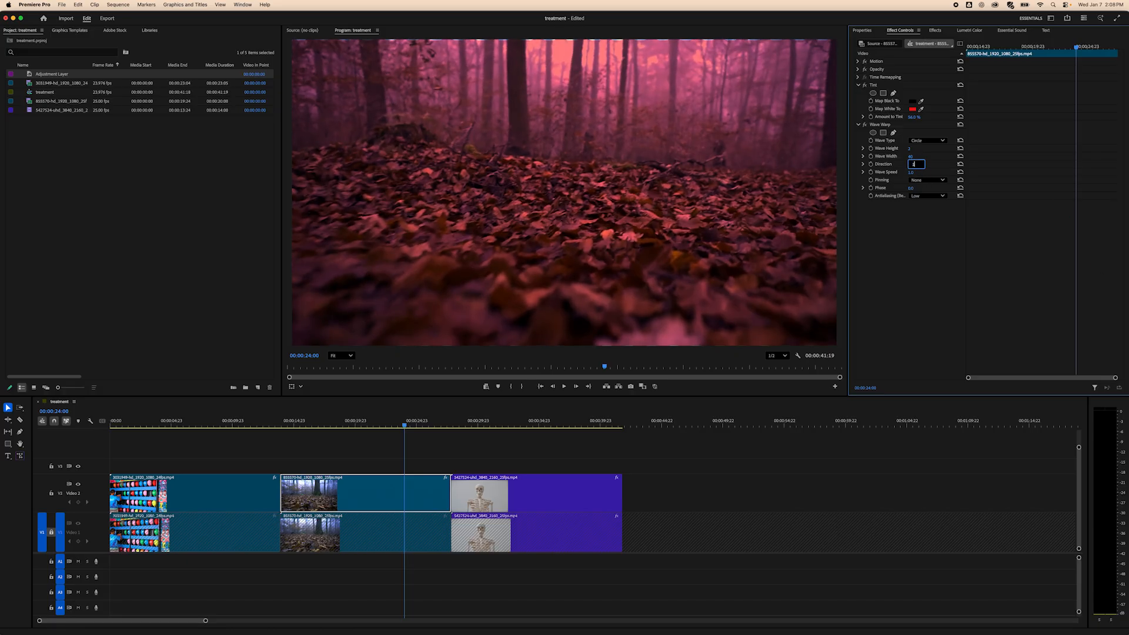
pyautogui.write('80')
pyautogui.press('Return')
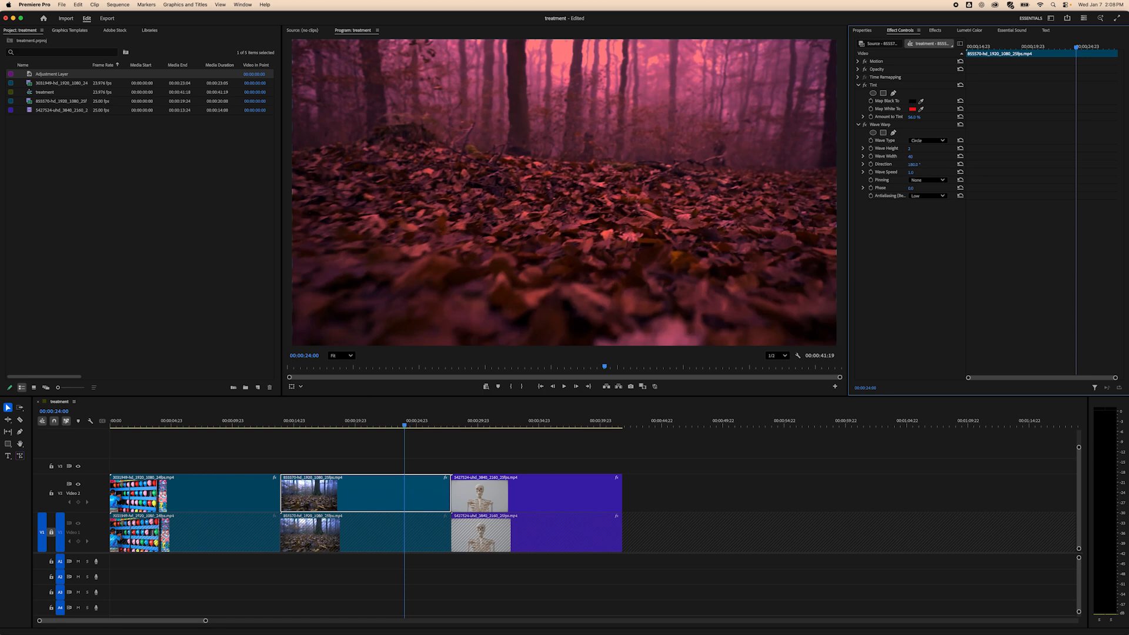
# Lower the Wave Warp's Wave Width and play back the forest clip to preview the effect.
pyautogui.moveTo(910, 157); pyautogui.dragTo(897, 156)
pyautogui.click(404, 425)
pyautogui.press('space')
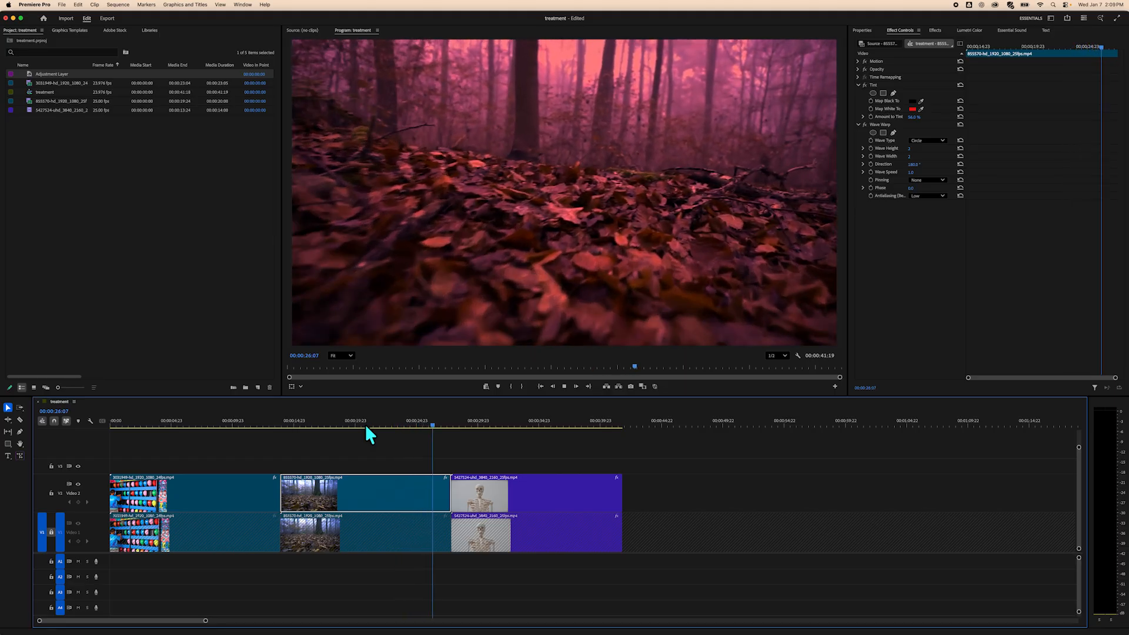
pyautogui.press('space')
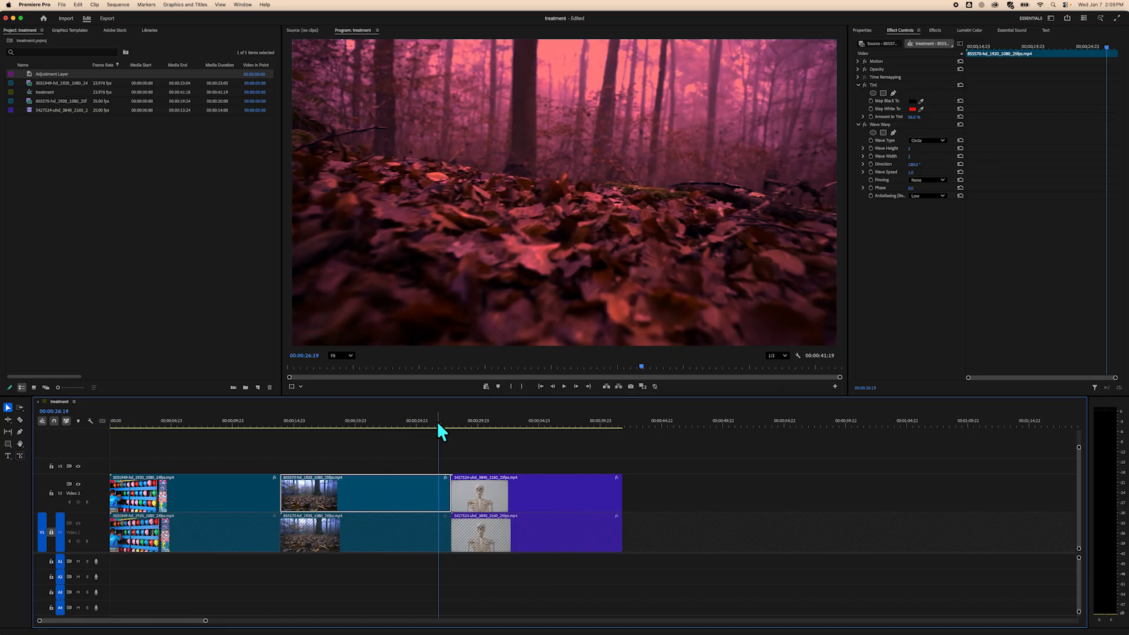
pyautogui.click(415, 424)
pyautogui.moveTo(416, 424); pyautogui.dragTo(364, 437)
pyautogui.press('space')
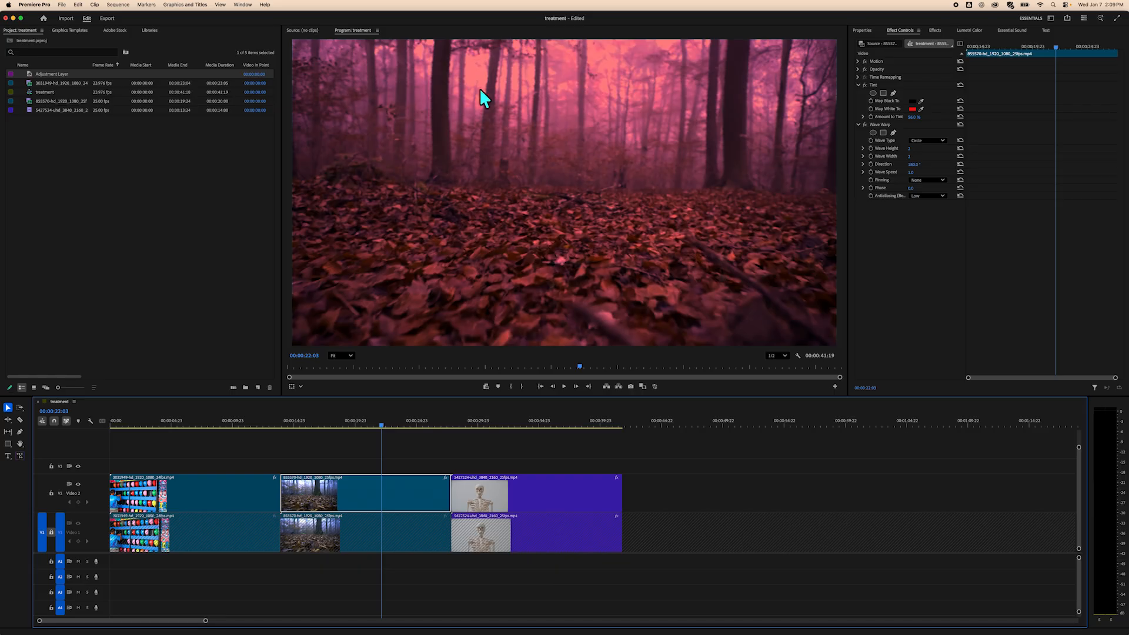
pyautogui.press('space')
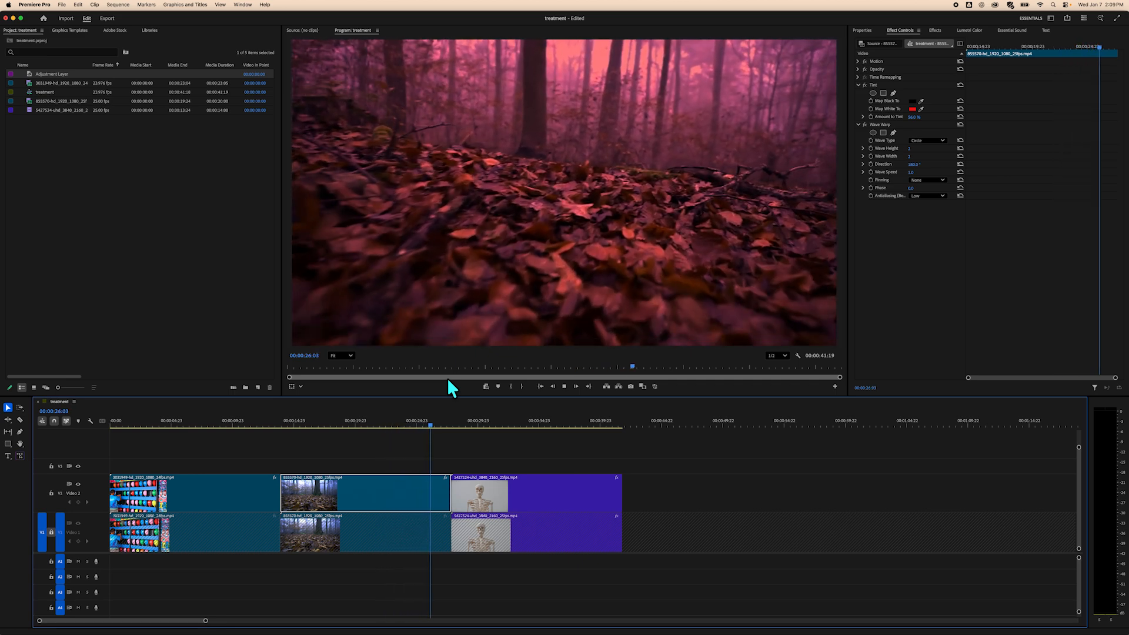
# Remove the Wave Warp effect from the second V2 forest clip.
pyautogui.press('space')
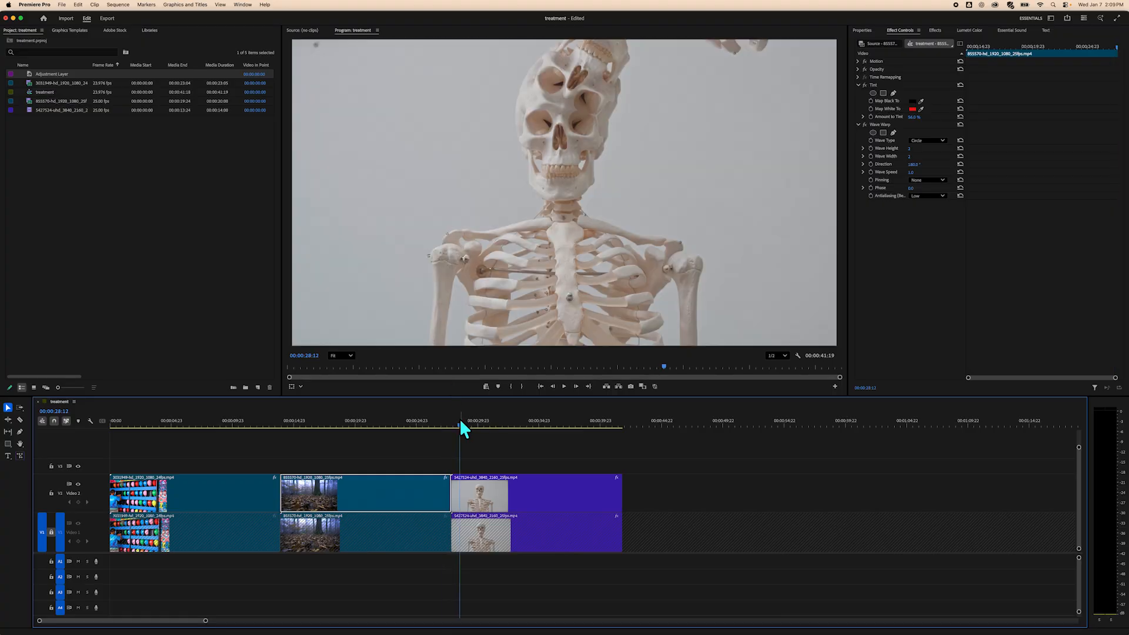
pyautogui.moveTo(458, 425); pyautogui.dragTo(351, 455)
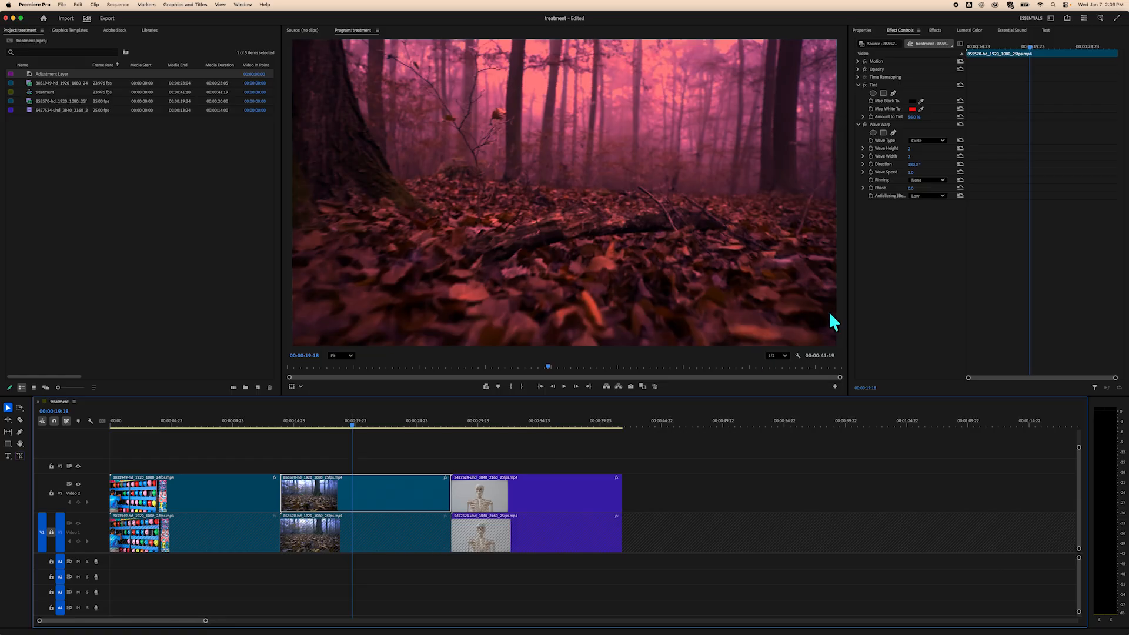
pyautogui.click(382, 460)
pyautogui.click(369, 494)
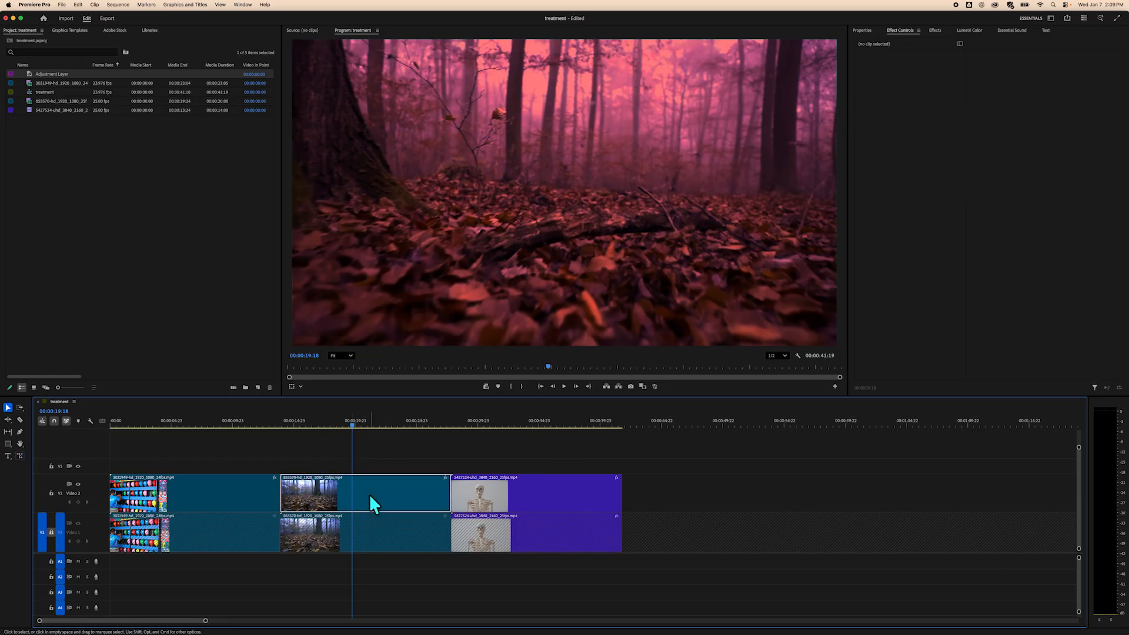
pyautogui.click(905, 231)
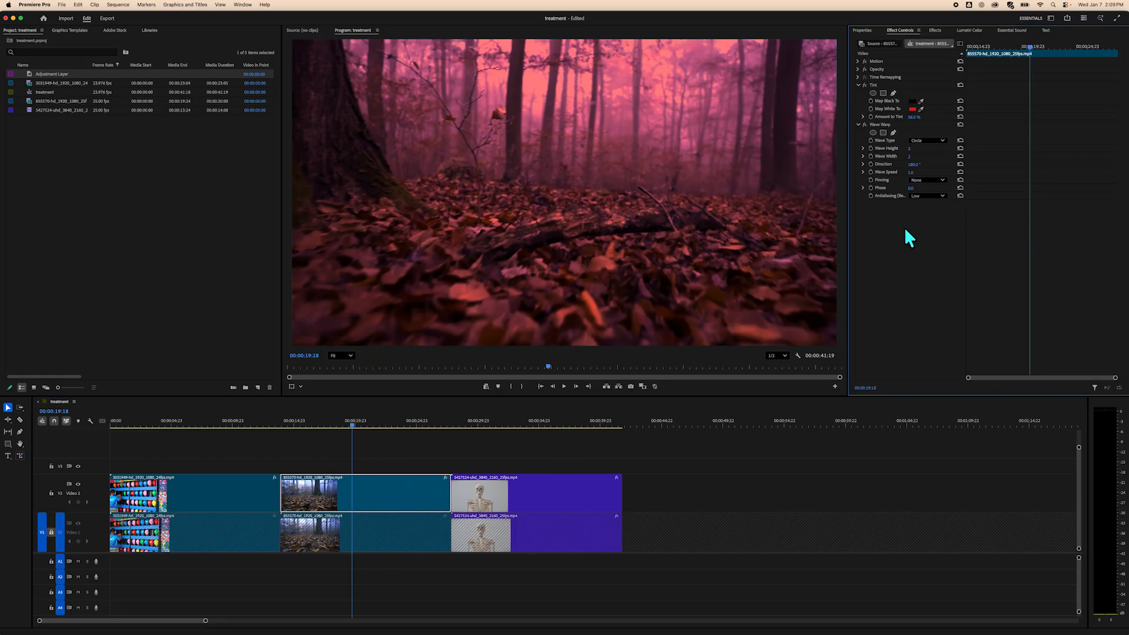
pyautogui.click(878, 127)
pyautogui.press('Delete')
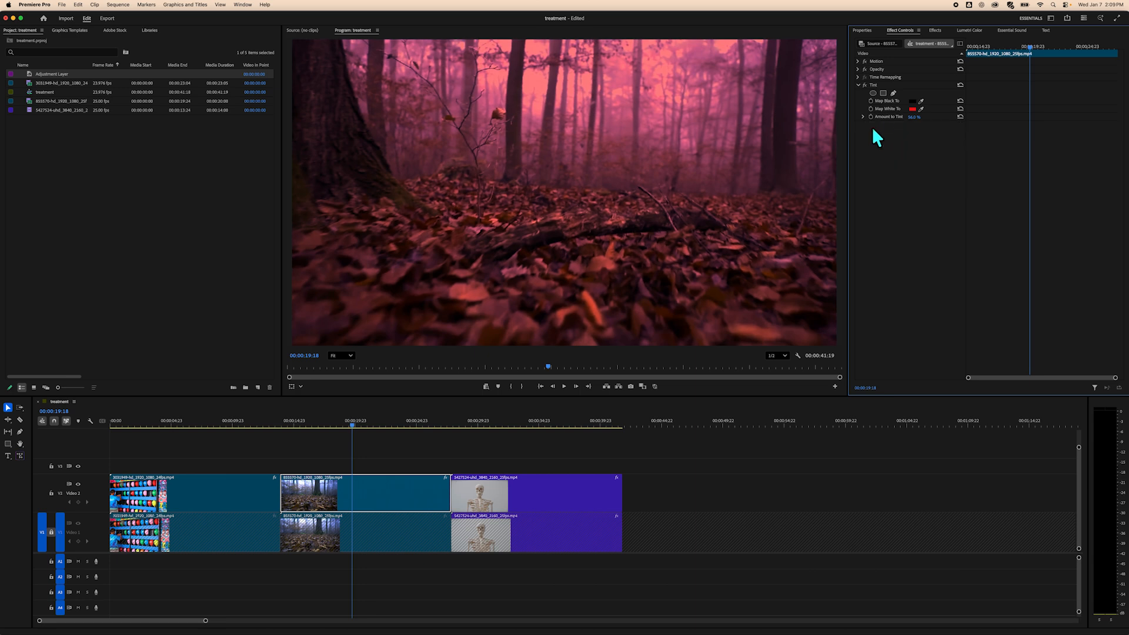
# Search the effects for brig and apply Brightness & Contrast to the second V2 forest clip.
pyautogui.moveTo(347, 424); pyautogui.dragTo(365, 425)
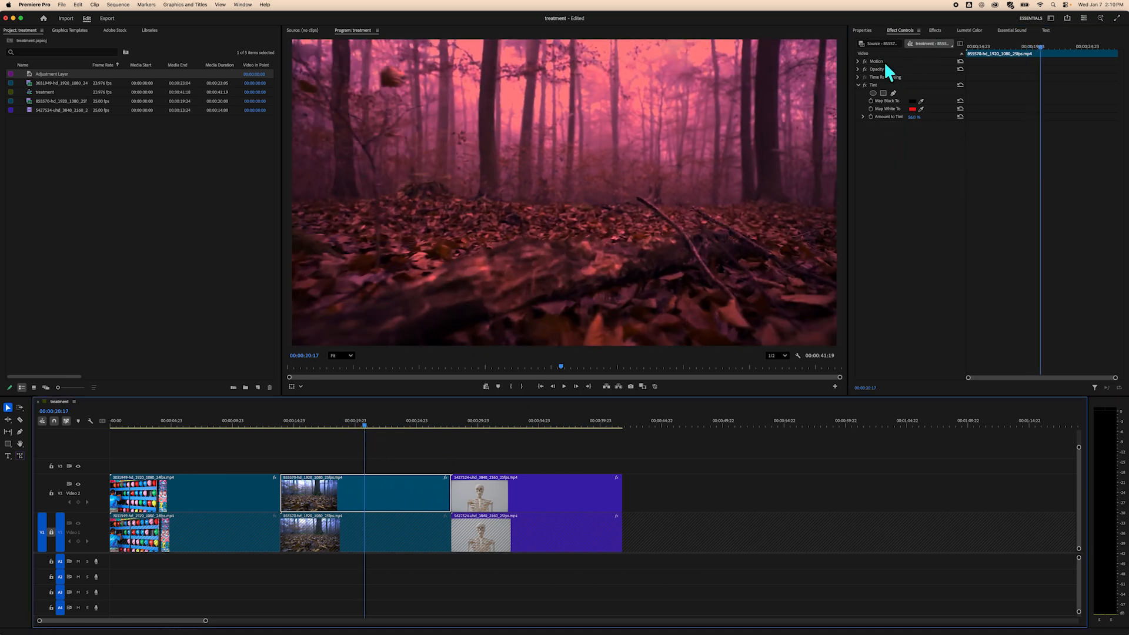
pyautogui.click(935, 30)
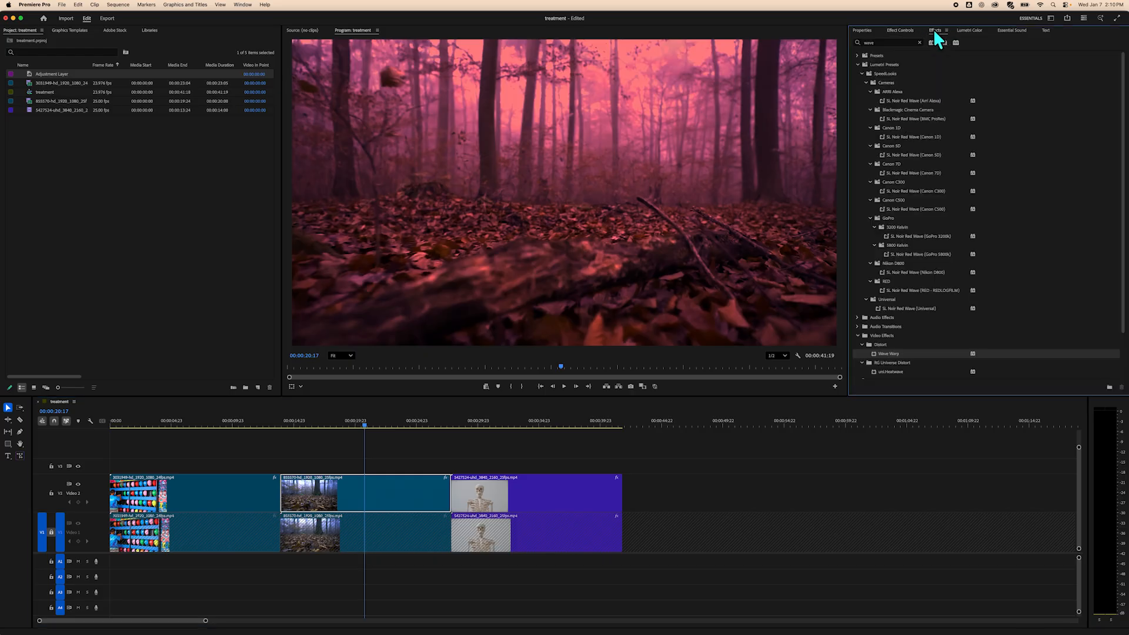
pyautogui.click(882, 42)
pyautogui.write('brig')
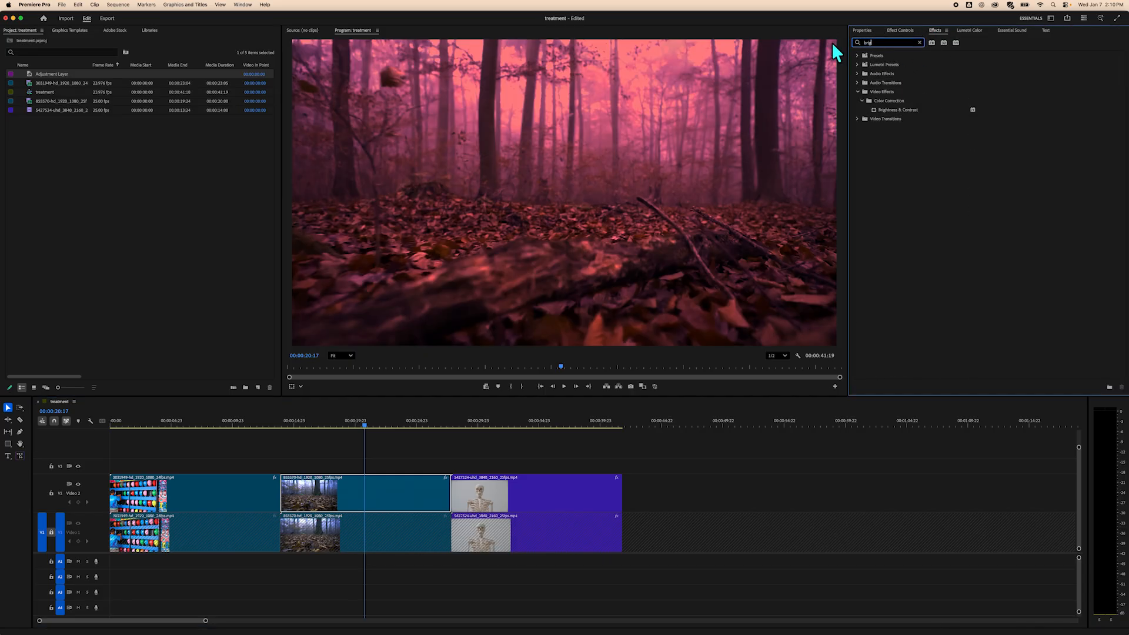
pyautogui.click(906, 108)
pyautogui.moveTo(907, 109); pyautogui.dragTo(389, 504)
pyautogui.click(900, 30)
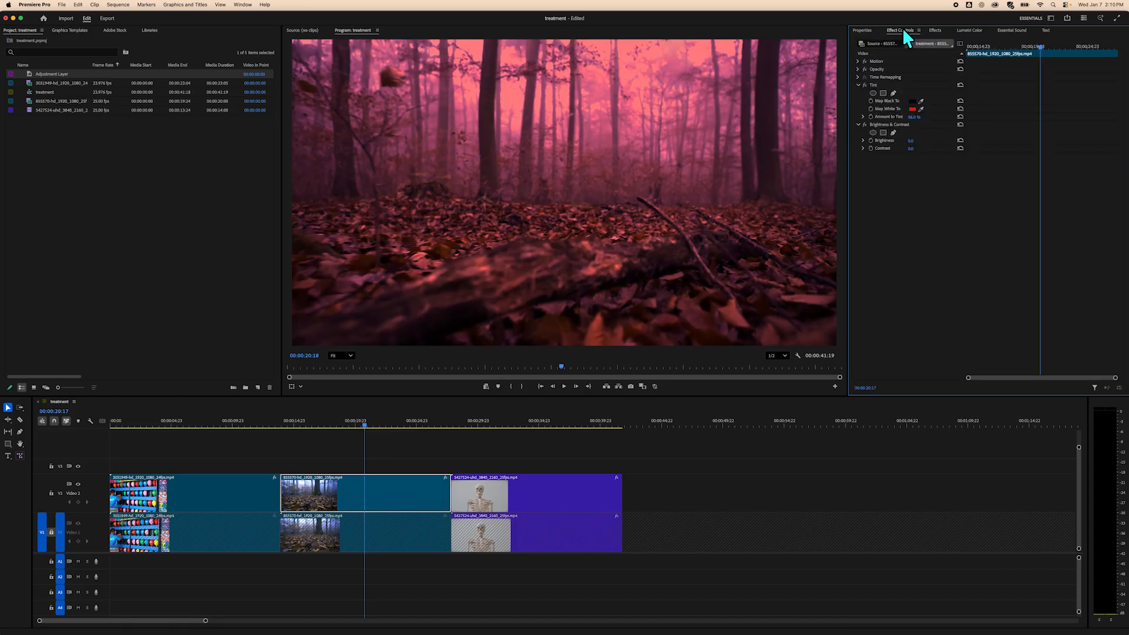
# Lower the Brightness & Contrast effect's Brightness and Contrast on the forest clip.
pyautogui.moveTo(910, 140); pyautogui.dragTo(898, 141)
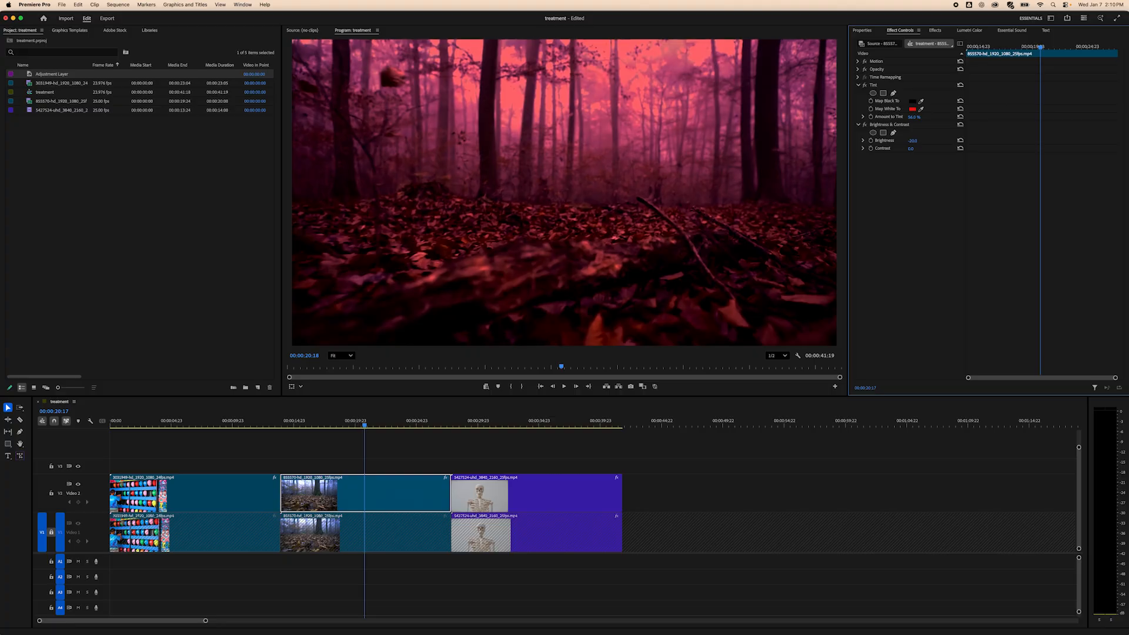
pyautogui.moveTo(911, 148); pyautogui.dragTo(894, 149)
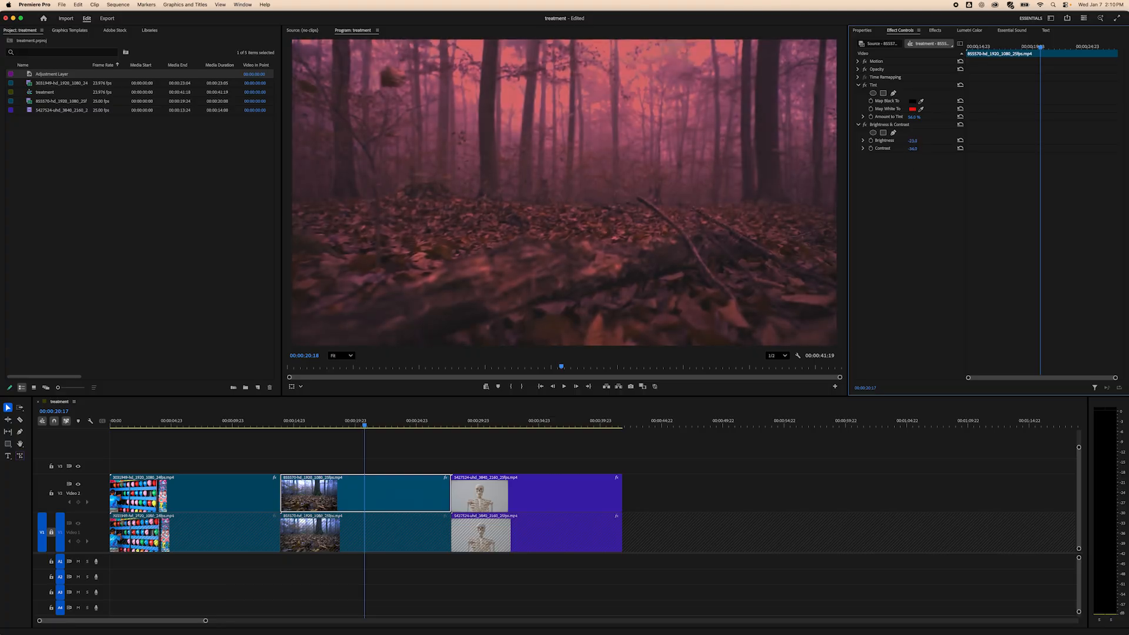
pyautogui.moveTo(912, 149); pyautogui.dragTo(905, 148)
# Keyframe the forest clip's Right crop so it rises and then returns across the clip.
pyautogui.click(432, 444)
pyautogui.moveTo(362, 424)
pyautogui.mouseDown()
pyautogui.moveTo(335, 426)
pyautogui.moveTo(445, 426)
pyautogui.moveTo(345, 426)
pyautogui.moveTo(365, 425)
pyautogui.mouseUp()
pyautogui.click(381, 486)
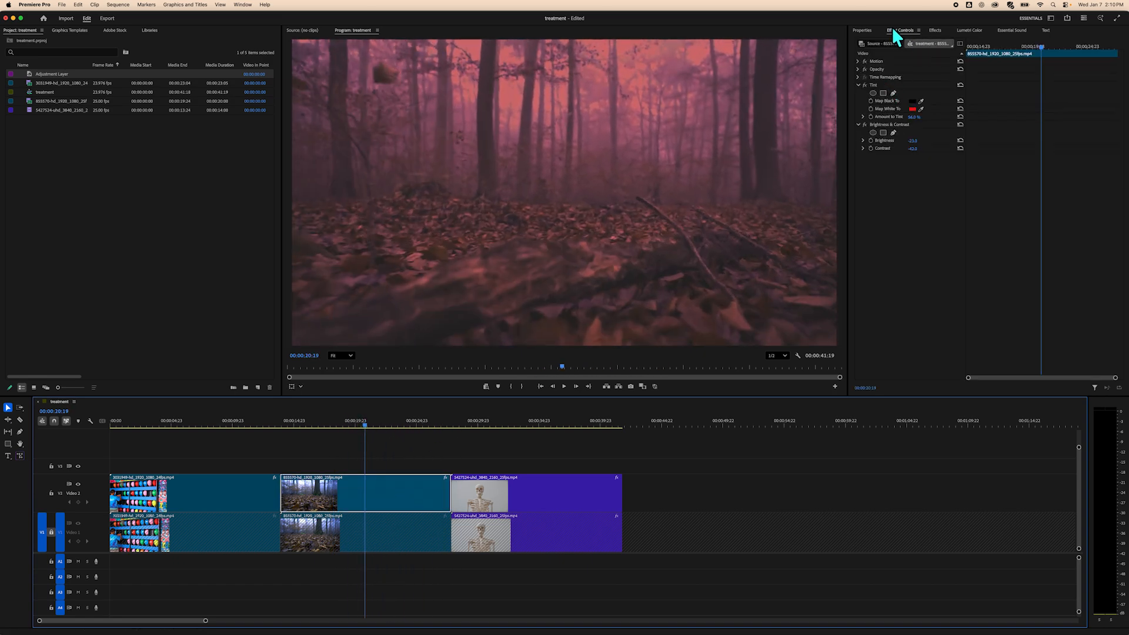
pyautogui.click(864, 30)
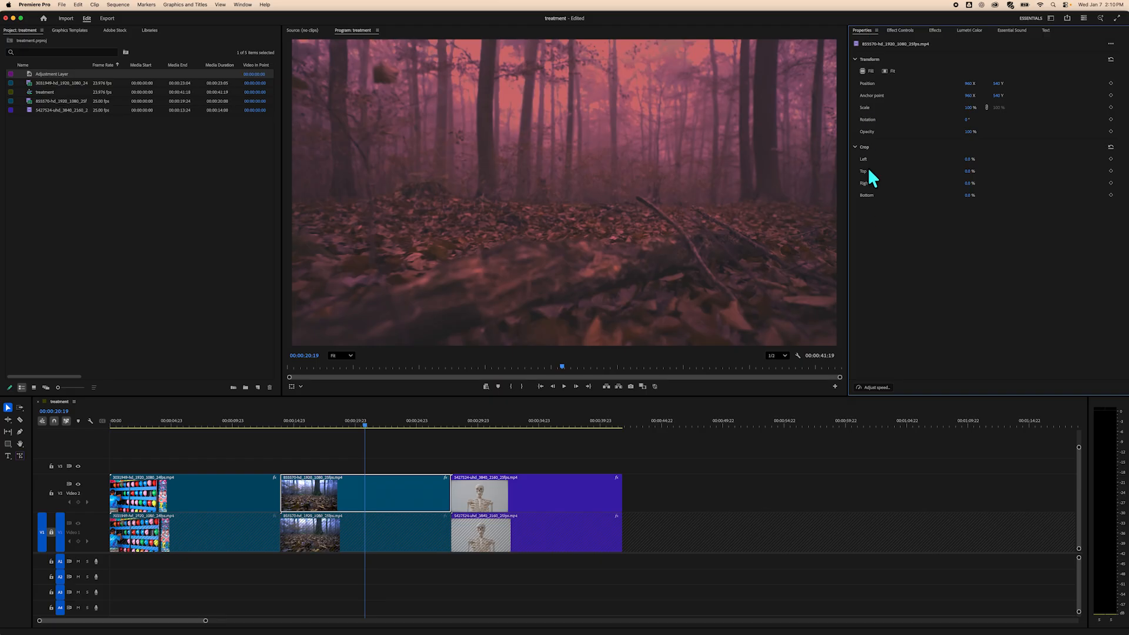
pyautogui.click(1110, 182)
pyautogui.moveTo(365, 424); pyautogui.dragTo(398, 427)
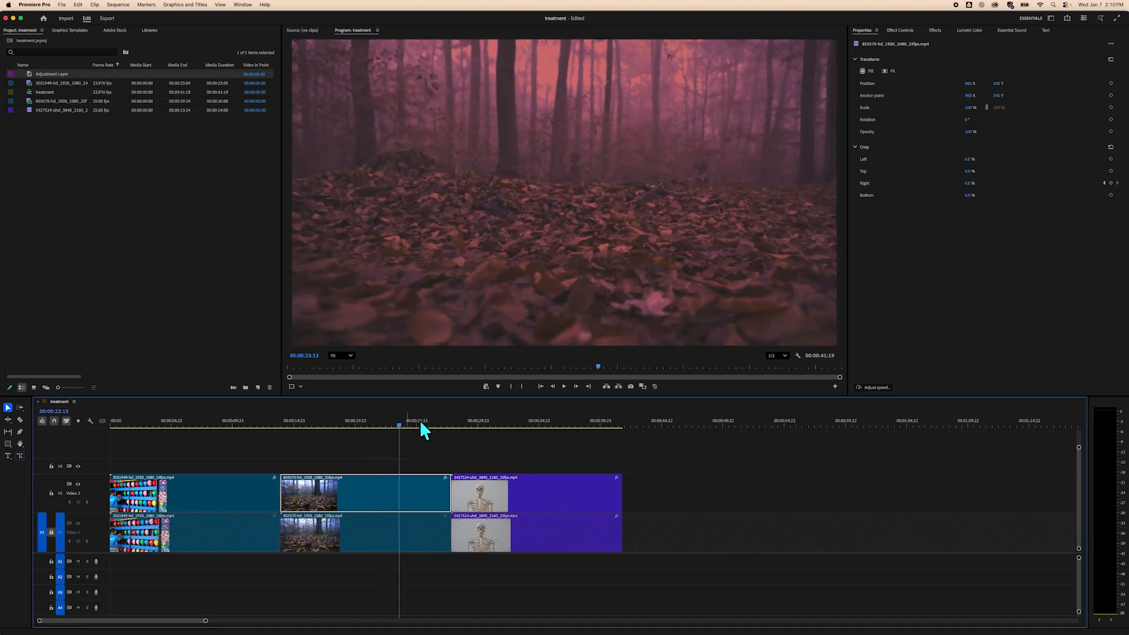
pyautogui.moveTo(967, 191)
pyautogui.mouseDown()
pyautogui.moveTo(945, 182)
pyautogui.moveTo(971, 183)
pyautogui.mouseUp()
pyautogui.moveTo(408, 424); pyautogui.dragTo(435, 426)
pyautogui.moveTo(969, 183); pyautogui.dragTo(913, 180)
# Clear the effects search and apply Lumetri Color to the skeleton clip on V2.
pyautogui.moveTo(434, 425); pyautogui.dragTo(500, 438)
pyautogui.click(541, 488)
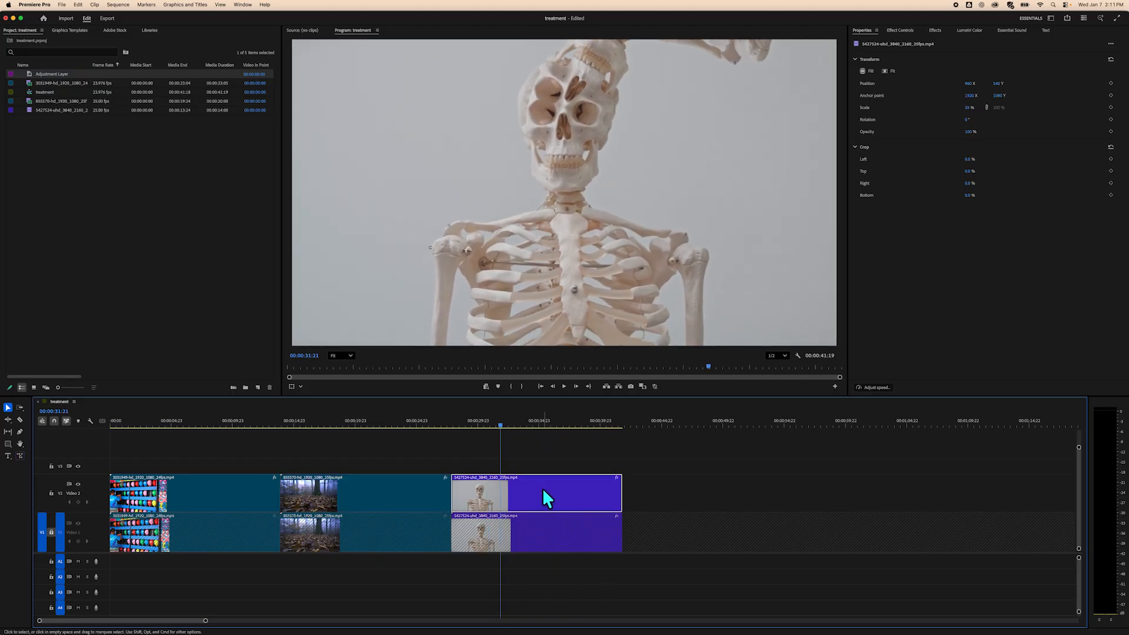
pyautogui.moveTo(500, 428); pyautogui.dragTo(518, 441)
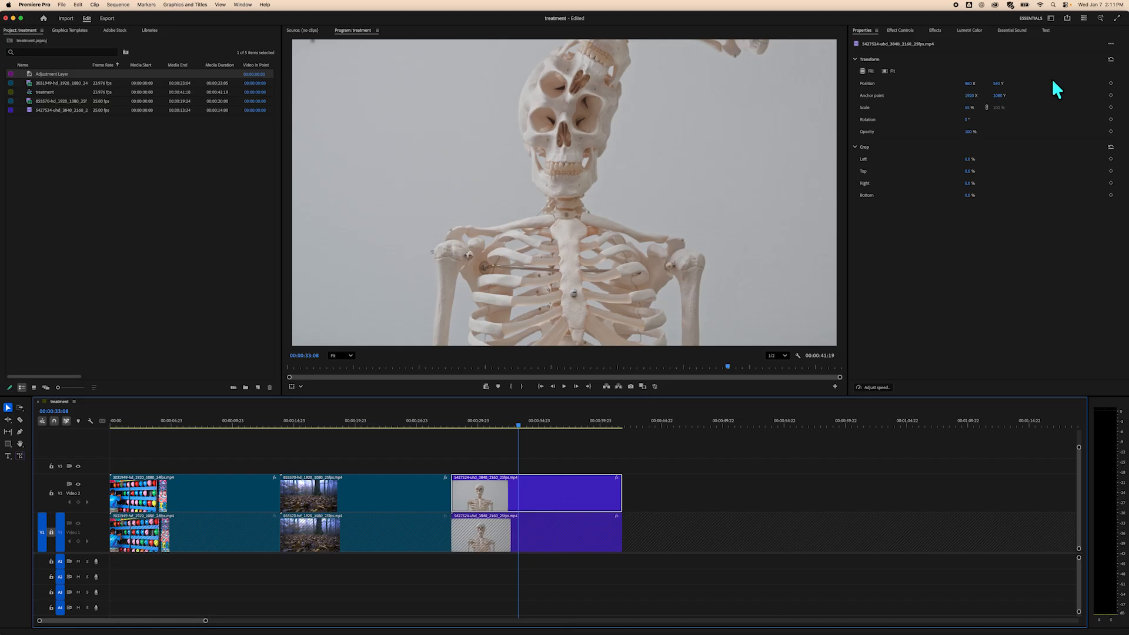
pyautogui.click(899, 30)
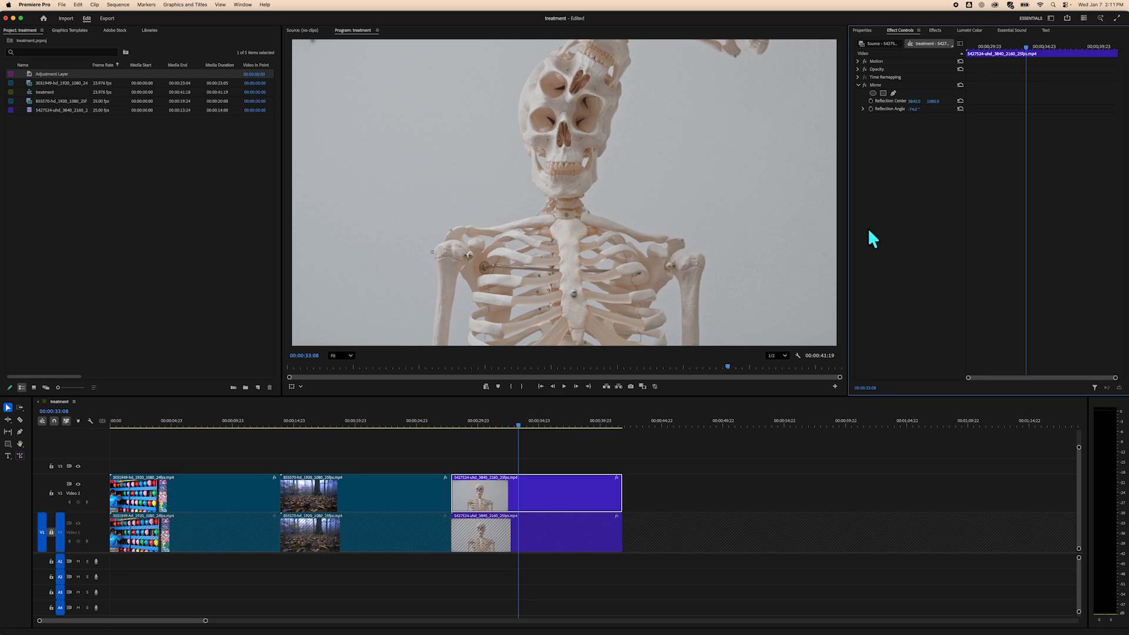
pyautogui.click(938, 28)
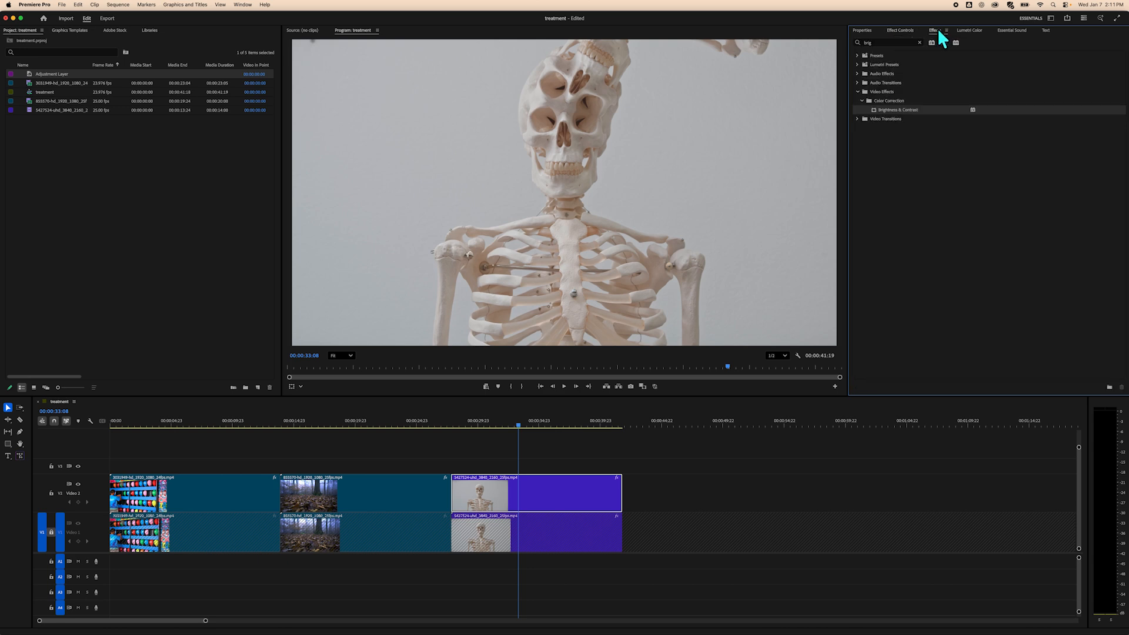
pyautogui.click(857, 91)
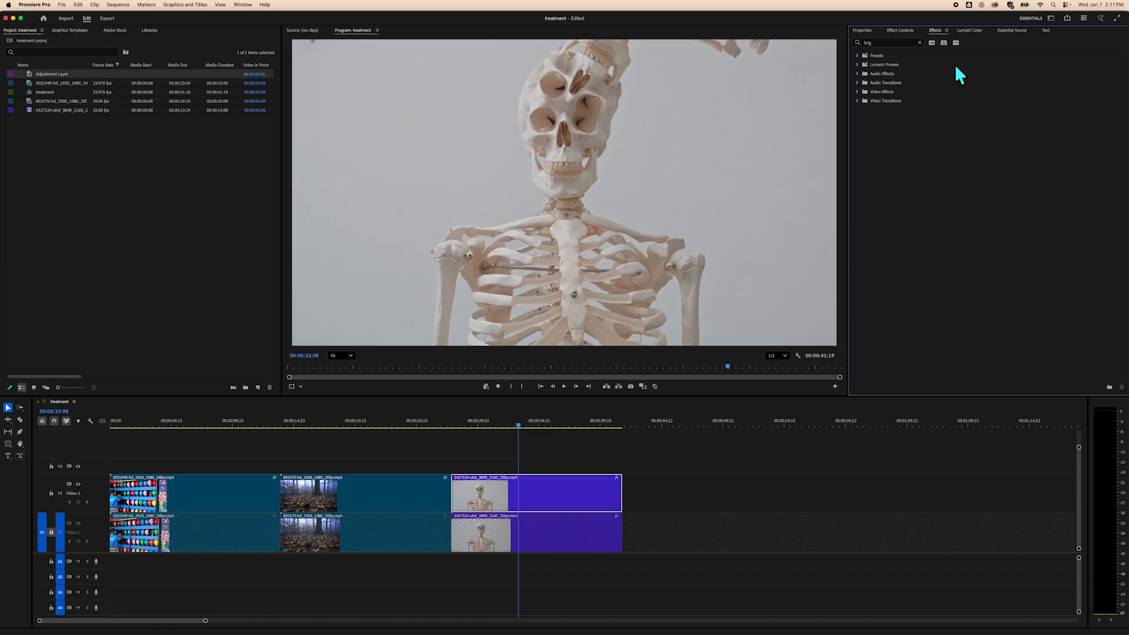
pyautogui.click(858, 92)
pyautogui.click(919, 43)
pyautogui.click(857, 92)
pyautogui.click(861, 128)
pyautogui.moveTo(899, 154); pyautogui.dragTo(588, 497)
pyautogui.click(900, 30)
# Adjust the skeleton clip's Lumetri Creative settings: Faded Film, highlight tint and shadow tint.
pyautogui.click(863, 140)
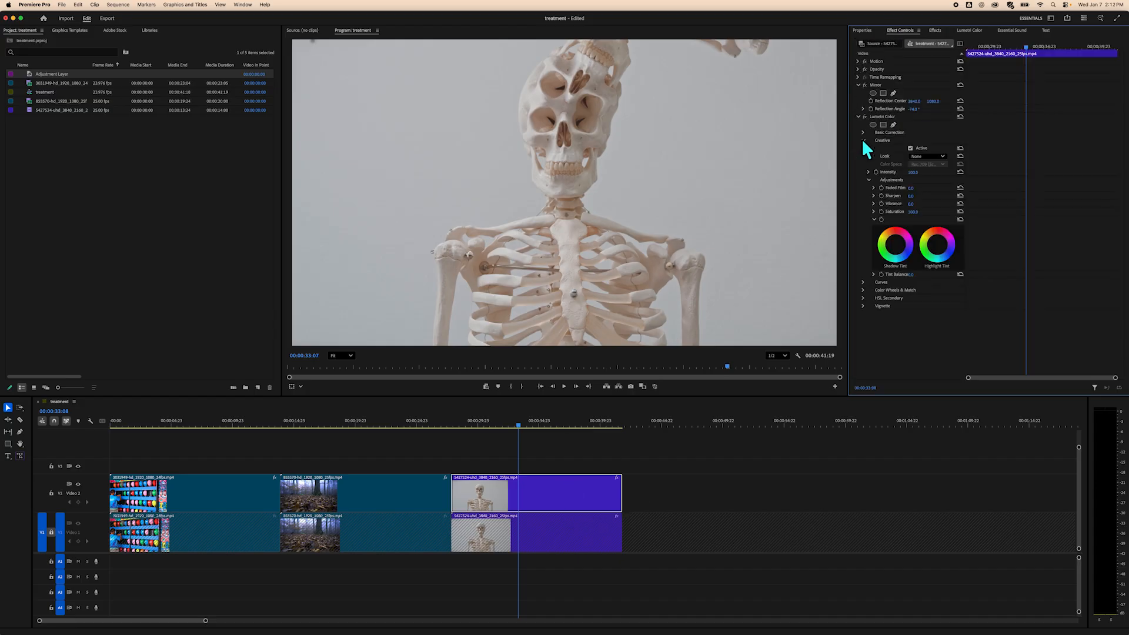
pyautogui.moveTo(910, 188); pyautogui.dragTo(929, 213)
pyautogui.moveTo(936, 245); pyautogui.dragTo(902, 307)
pyautogui.click(862, 282)
pyautogui.scroll(-4, 885, 333)
pyautogui.scroll(-6, 870, 194)
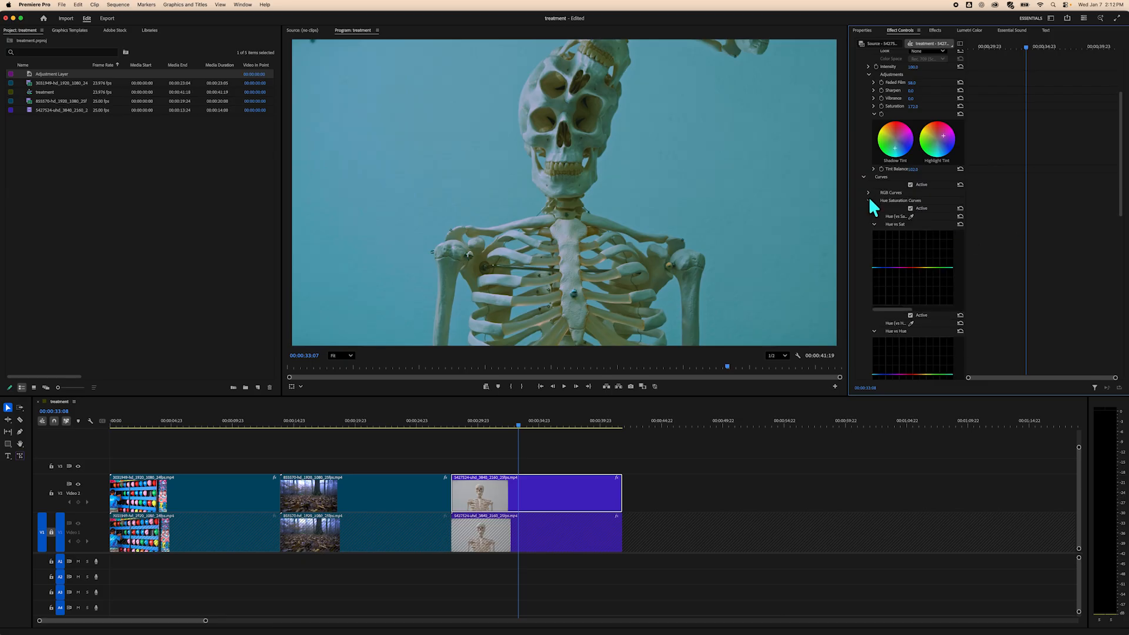
pyautogui.moveTo(911, 159); pyautogui.dragTo(936, 134)
# Bend the Lumetri Hue vs Sat and Sat vs Sat curves on the skeleton clip and review the result.
pyautogui.moveTo(912, 270); pyautogui.dragTo(983, 271)
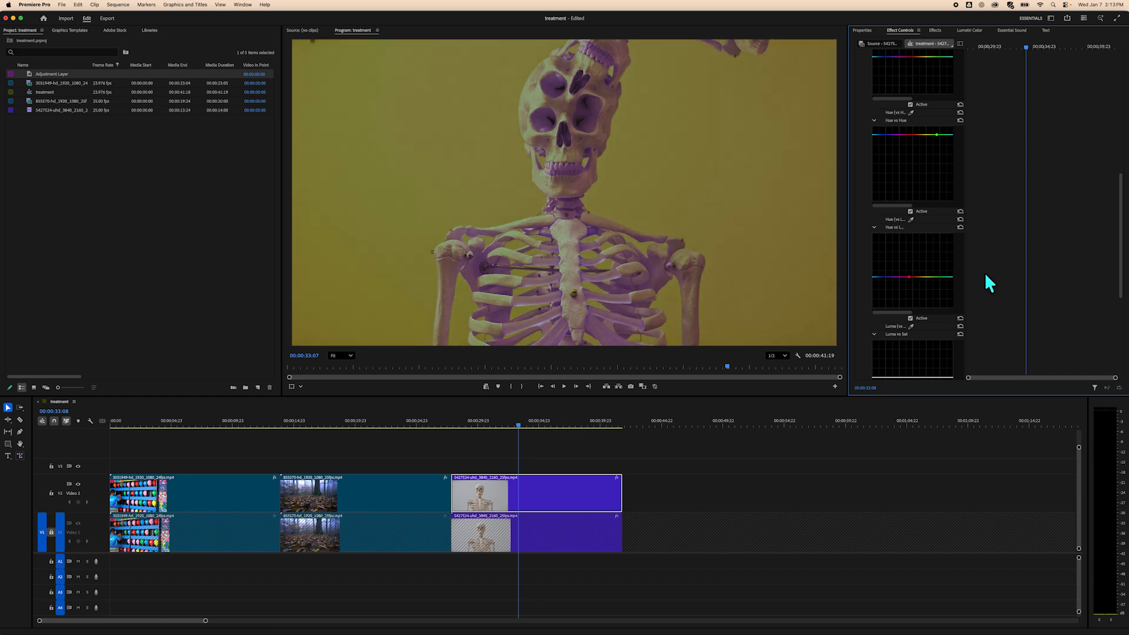
pyautogui.scroll(-5, 983, 272)
pyautogui.moveTo(932, 297); pyautogui.dragTo(923, 258)
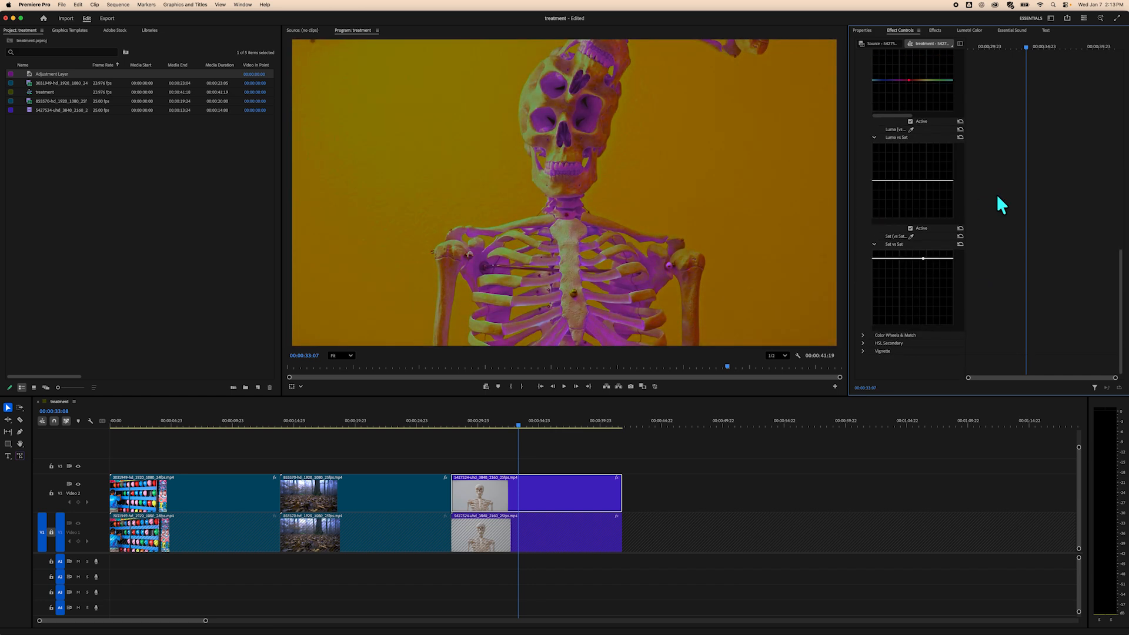
pyautogui.scroll(15, 1010, 209)
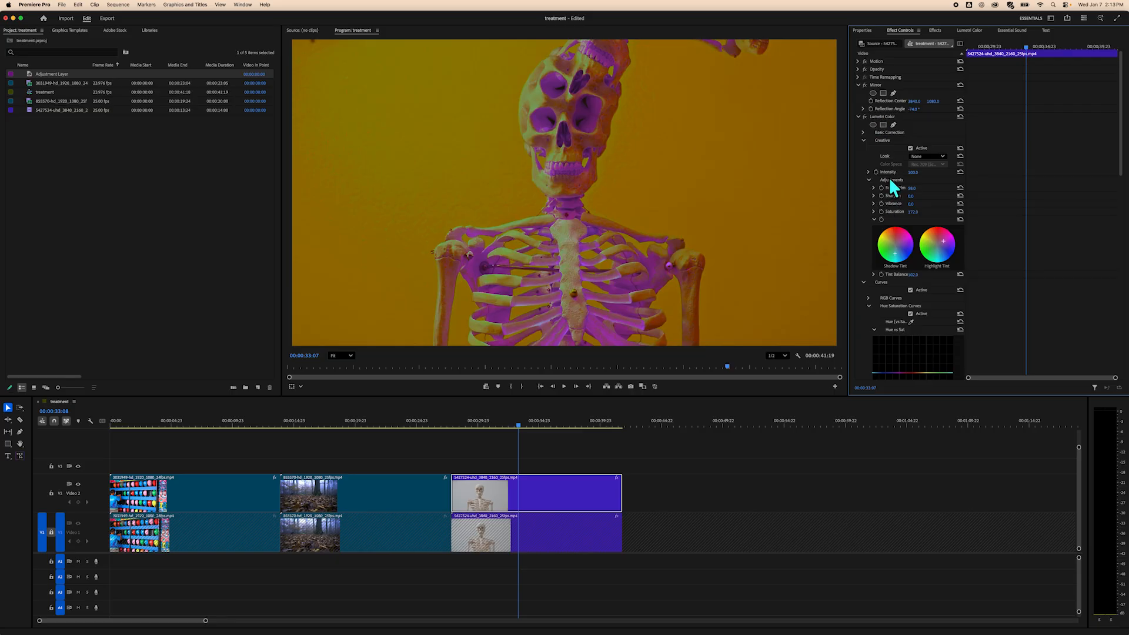
pyautogui.scroll(-12, 889, 178)
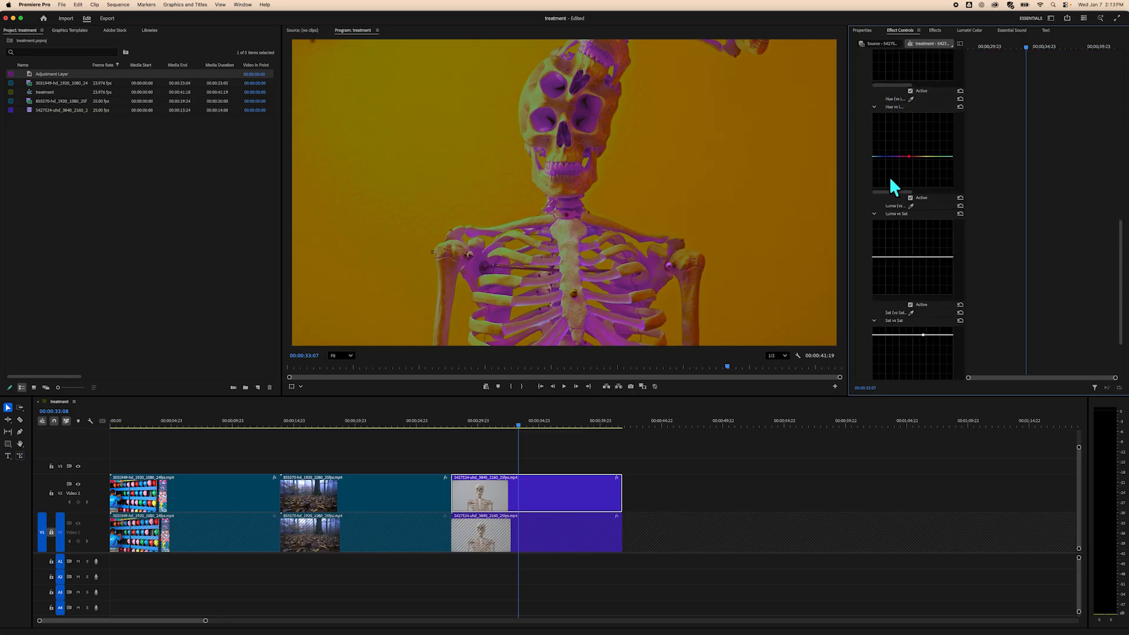
pyautogui.scroll(-3, 892, 187)
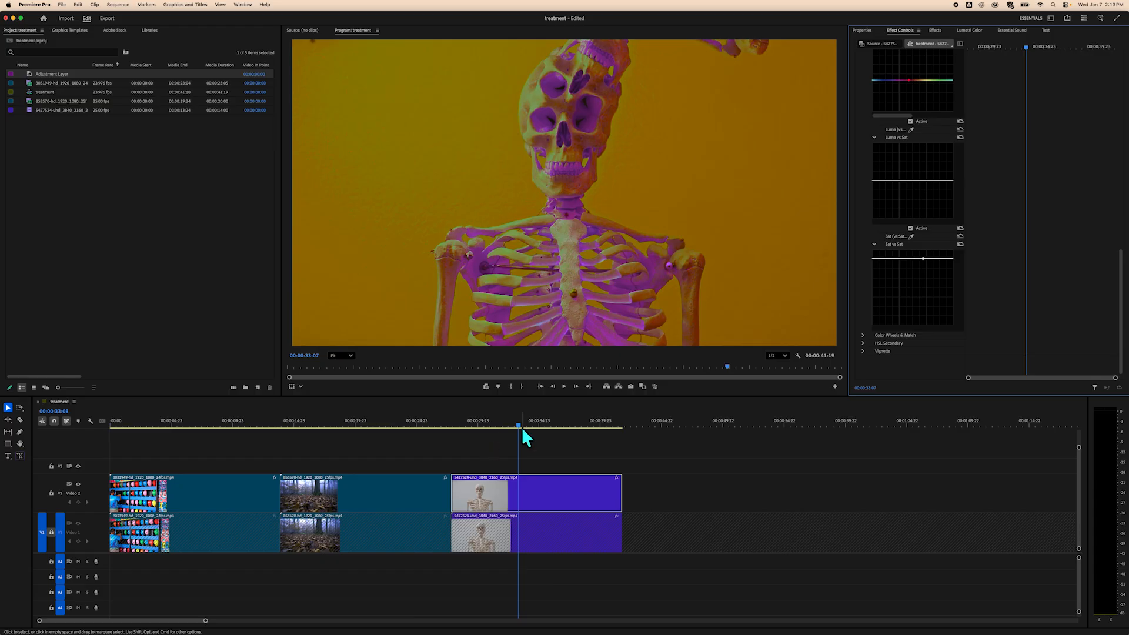
pyautogui.moveTo(517, 422); pyautogui.dragTo(543, 422)
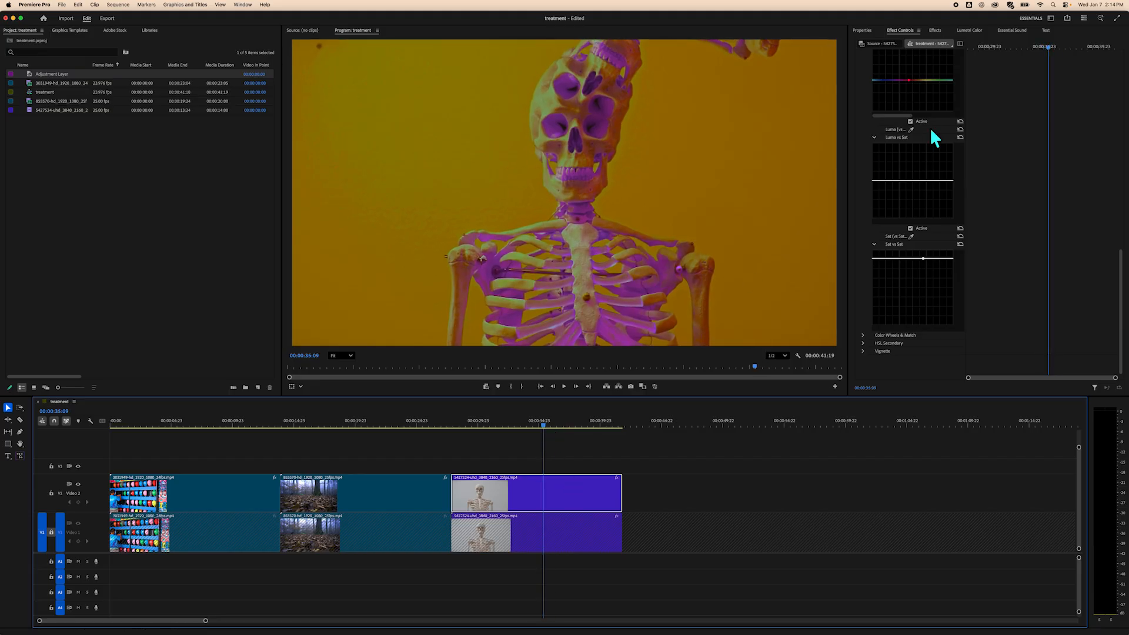
# Keyframe the skeleton clip's Right crop so it rises and then returns to 0 near the clip's end.
pyautogui.click(860, 31)
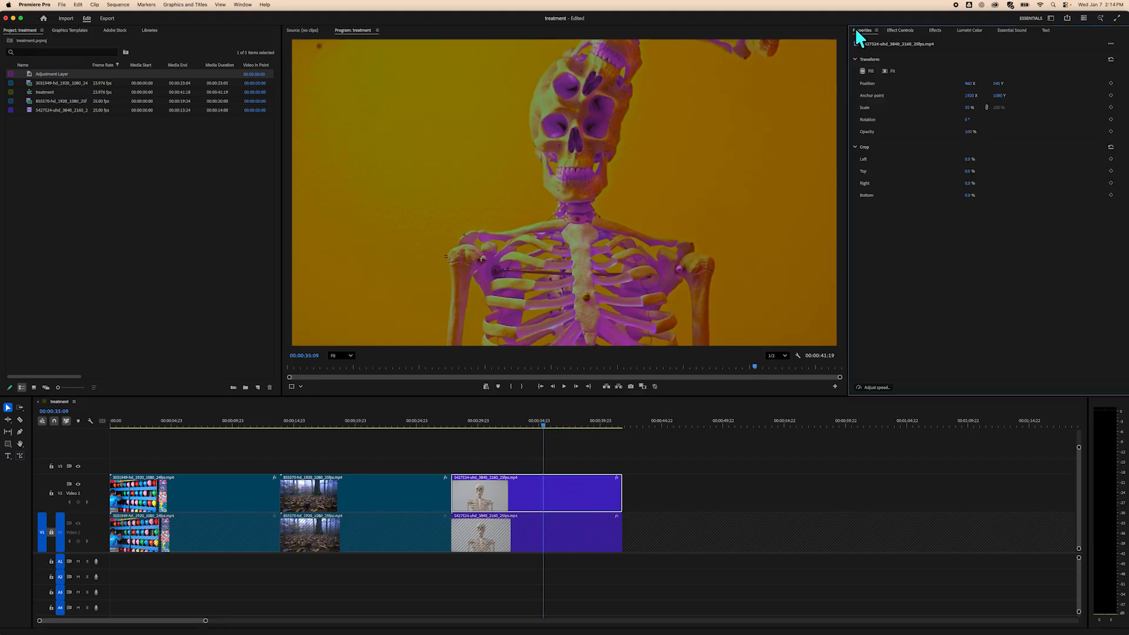
pyautogui.click(1111, 183)
pyautogui.moveTo(542, 423); pyautogui.dragTo(574, 425)
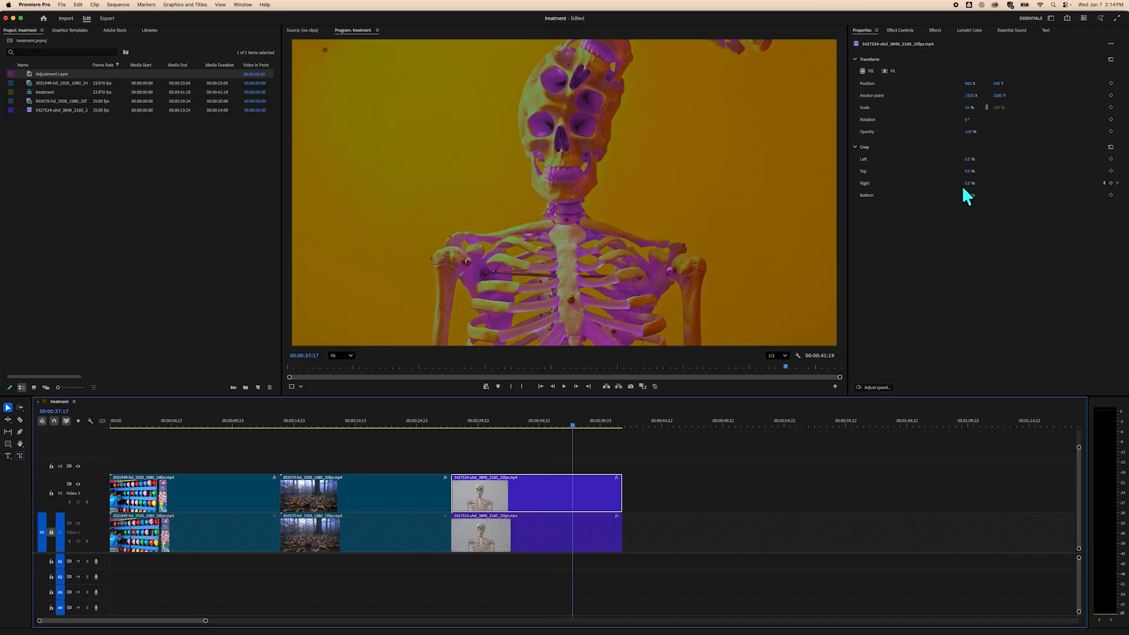
pyautogui.moveTo(966, 183); pyautogui.dragTo(998, 184)
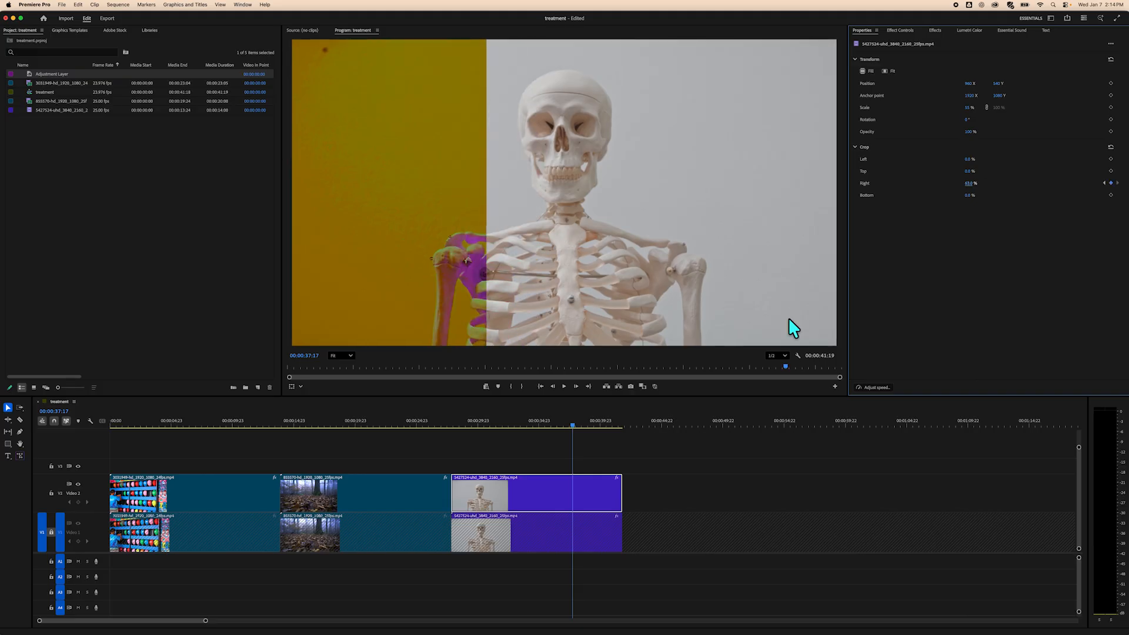
pyautogui.moveTo(572, 424); pyautogui.dragTo(602, 428)
pyautogui.moveTo(970, 186); pyautogui.dragTo(929, 190)
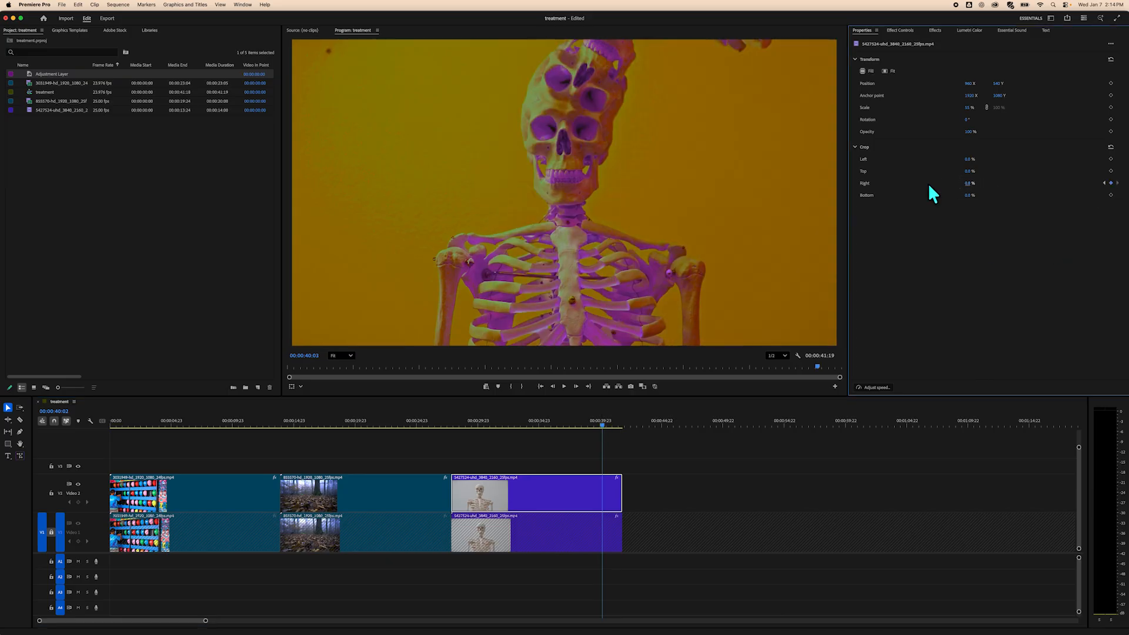
pyautogui.moveTo(601, 424); pyautogui.dragTo(579, 489)
pyautogui.click(593, 460)
# Save the project.
pyautogui.click(62, 5)
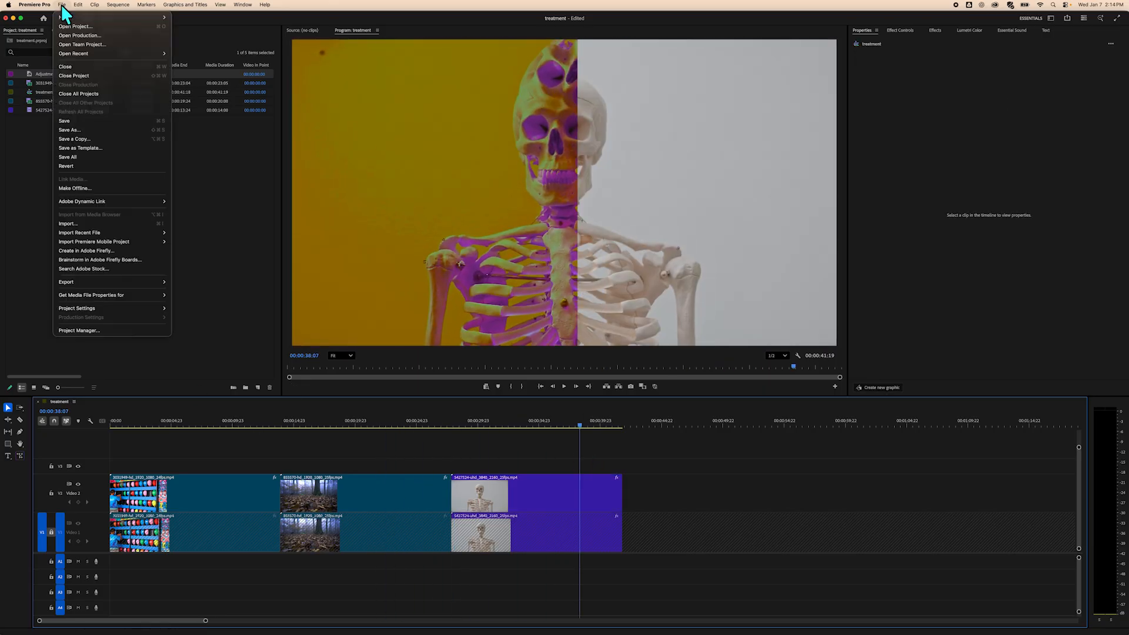
pyautogui.click(94, 121)
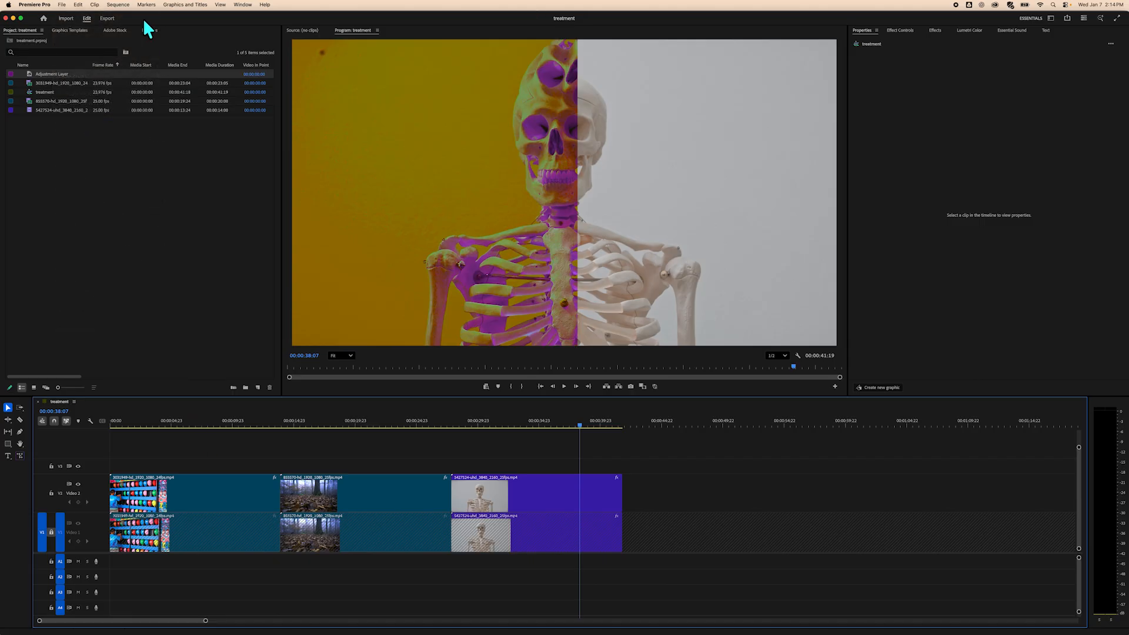
pyautogui.click(62, 5)
pyautogui.click(238, 268)
# Open the media export settings for the treatment sequence.
pyautogui.click(62, 5)
pyautogui.moveTo(100, 281)
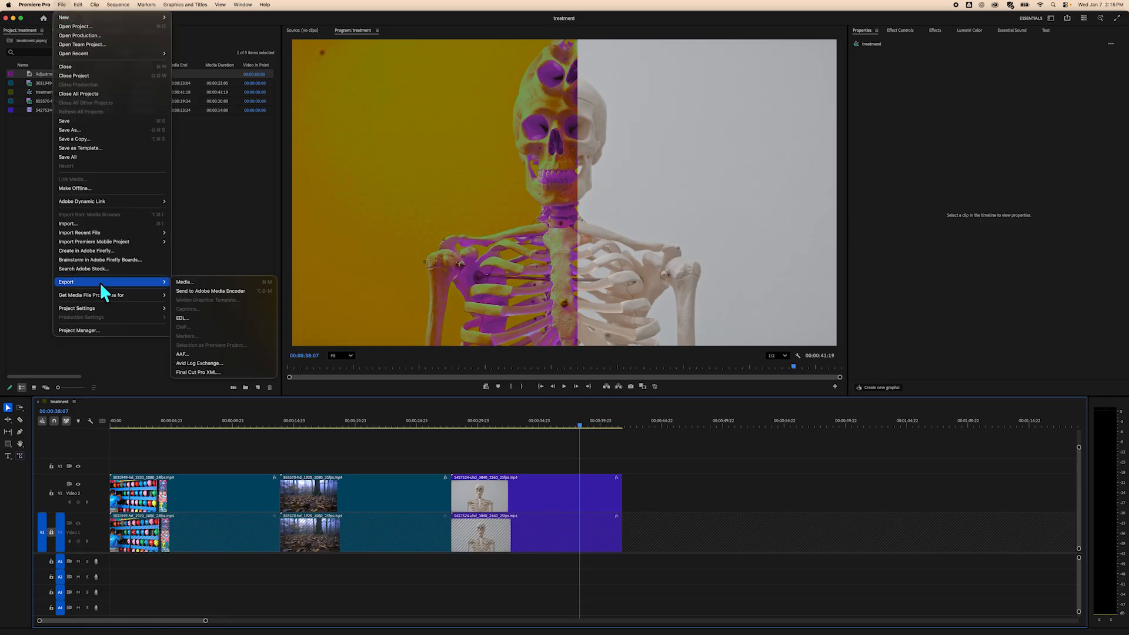
pyautogui.click(220, 282)
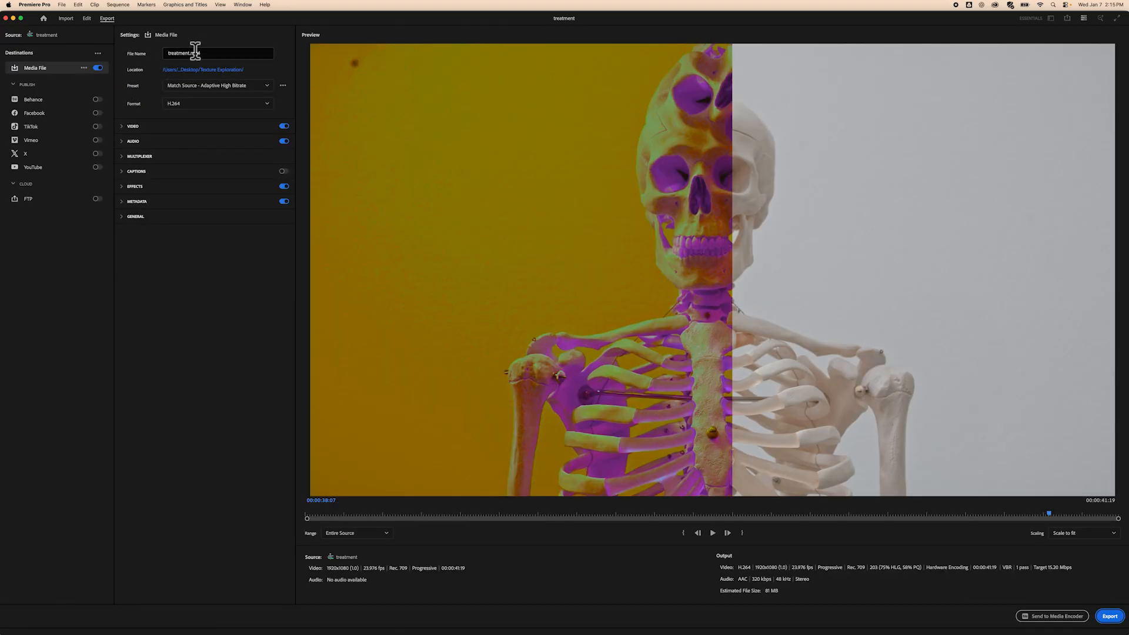
# Set the export location to the treatment folder inside Texture Exploration on the Desktop.
pyautogui.click(224, 70)
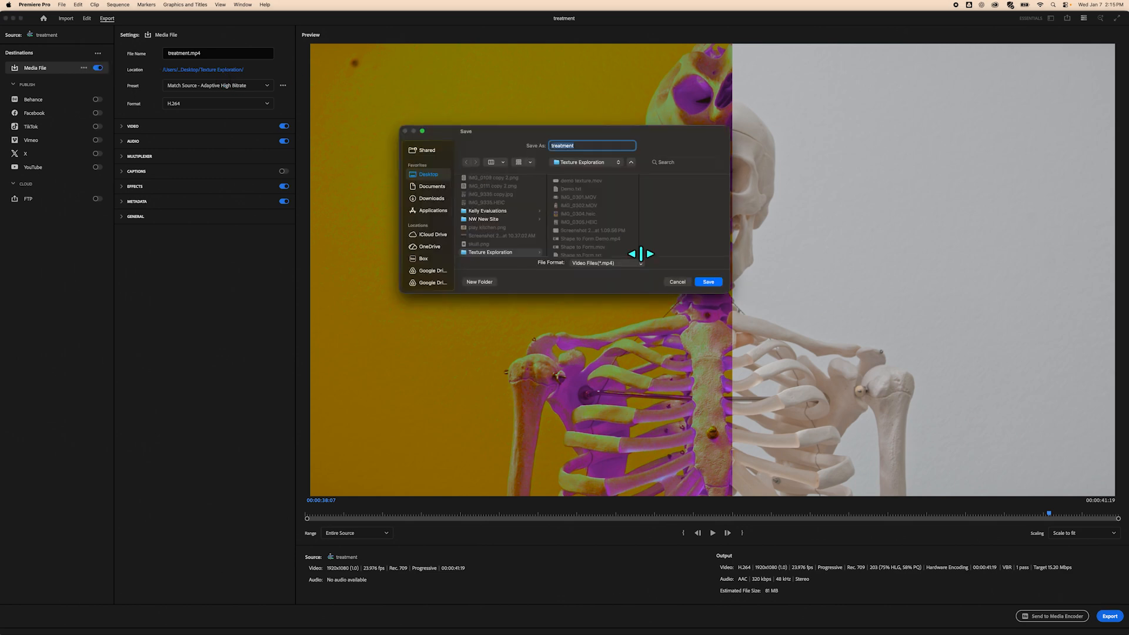
pyautogui.scroll(-3, 506, 222)
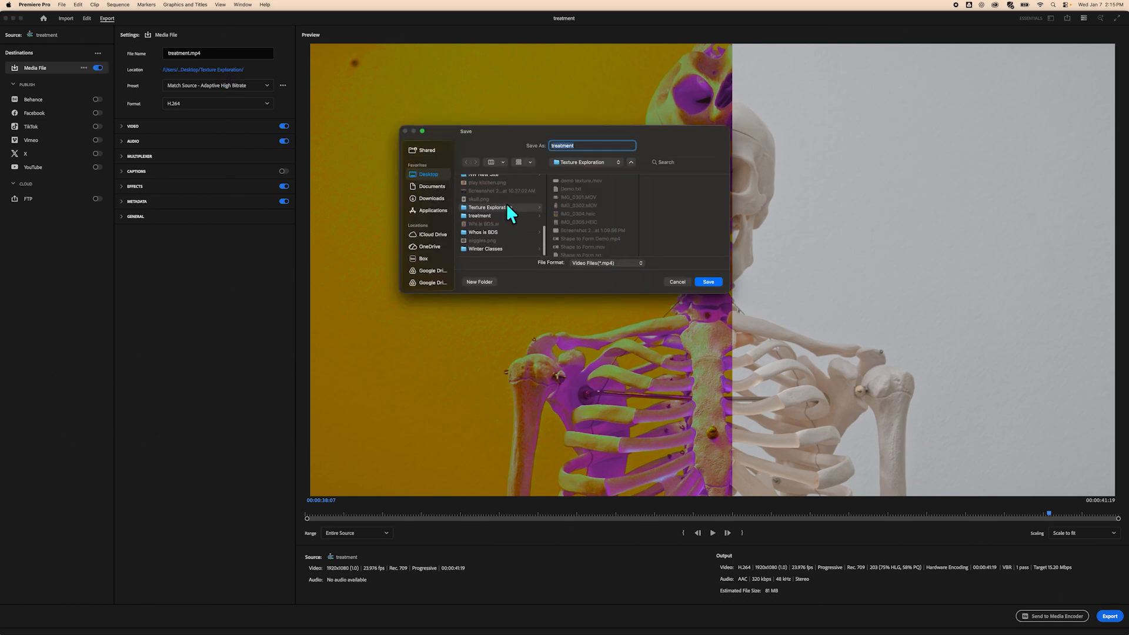
pyautogui.click(487, 216)
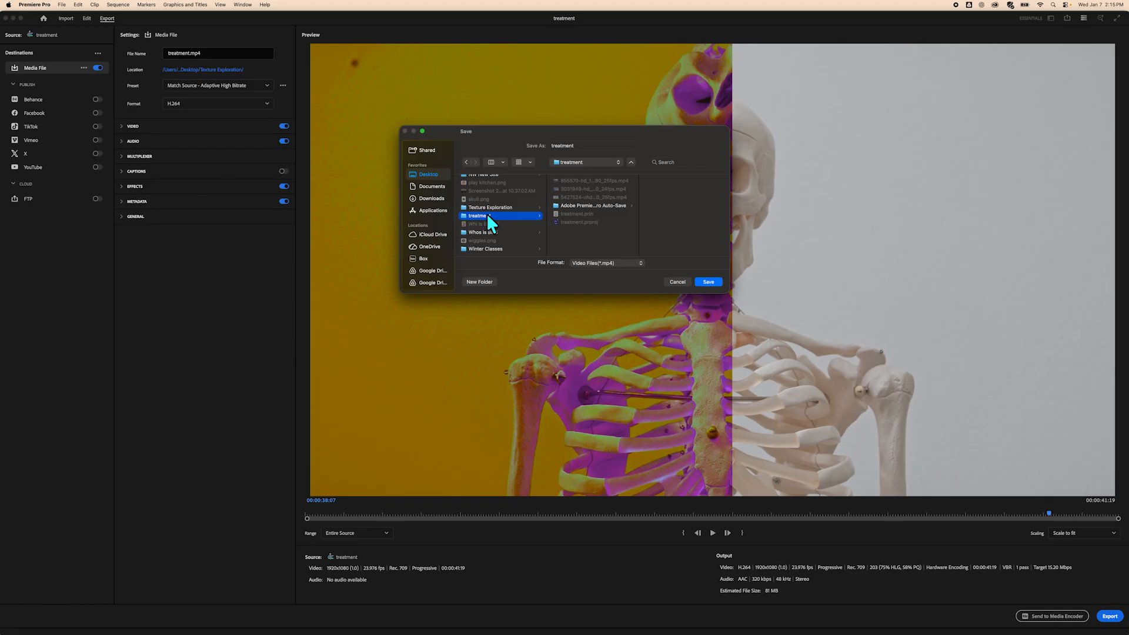
pyautogui.click(707, 281)
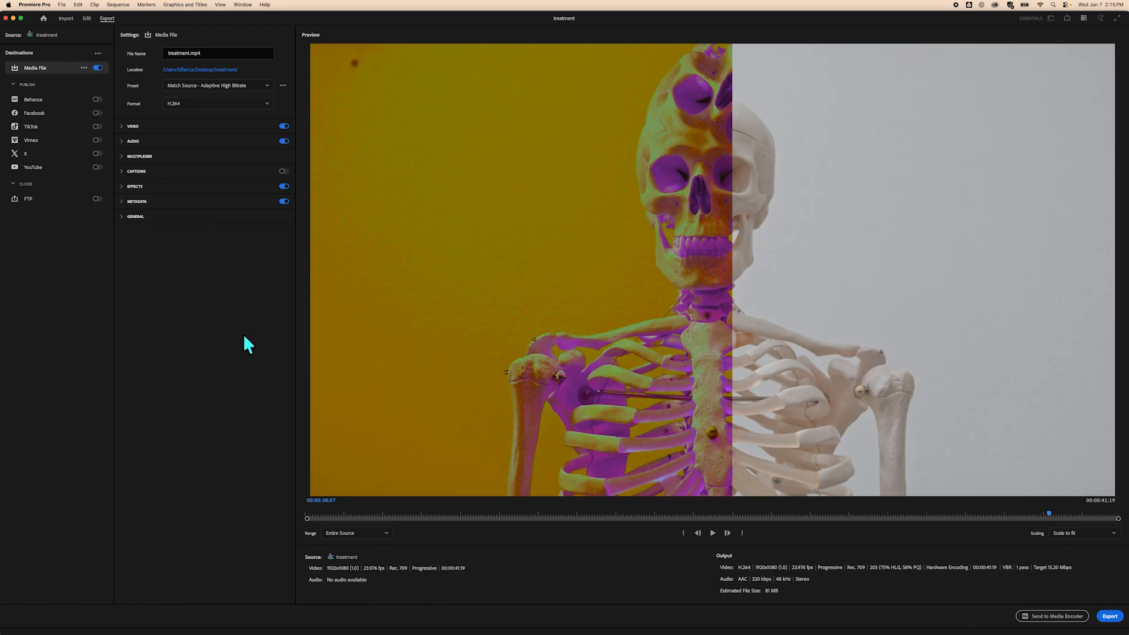
# Switch the export preset to High Quality 1080p HD and export the video.
pyautogui.click(233, 89)
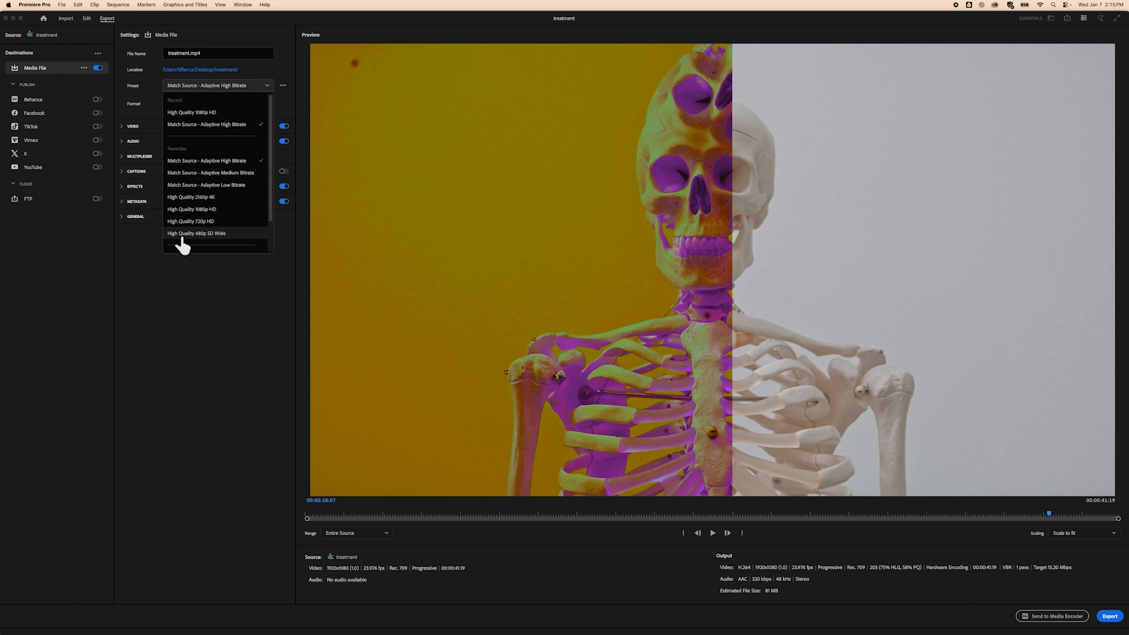
pyautogui.click(189, 211)
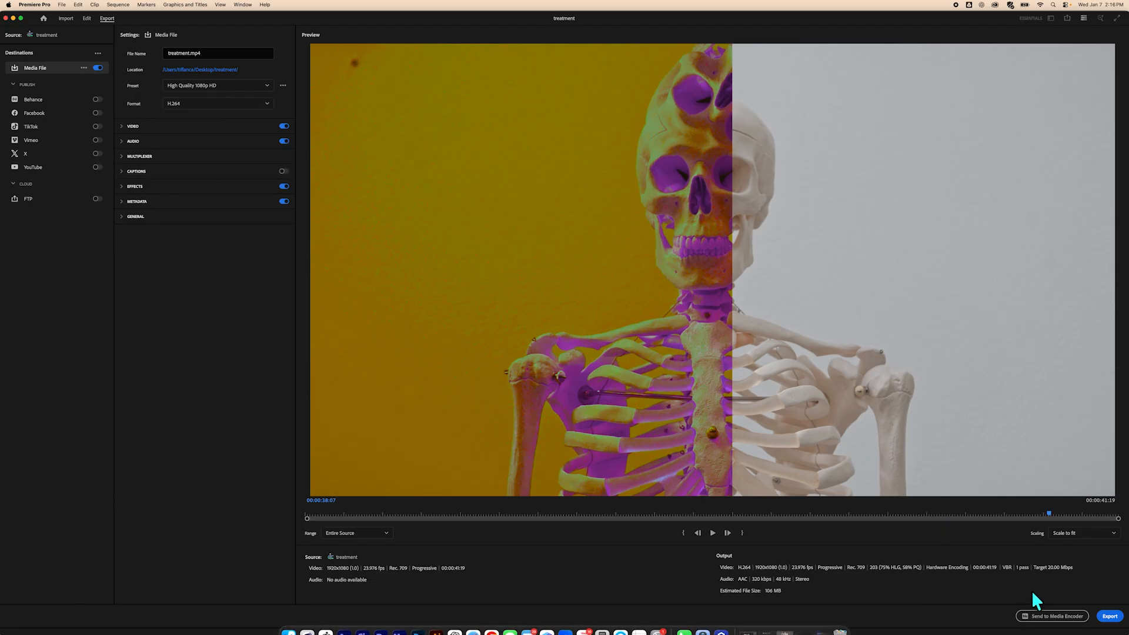
pyautogui.click(1111, 617)
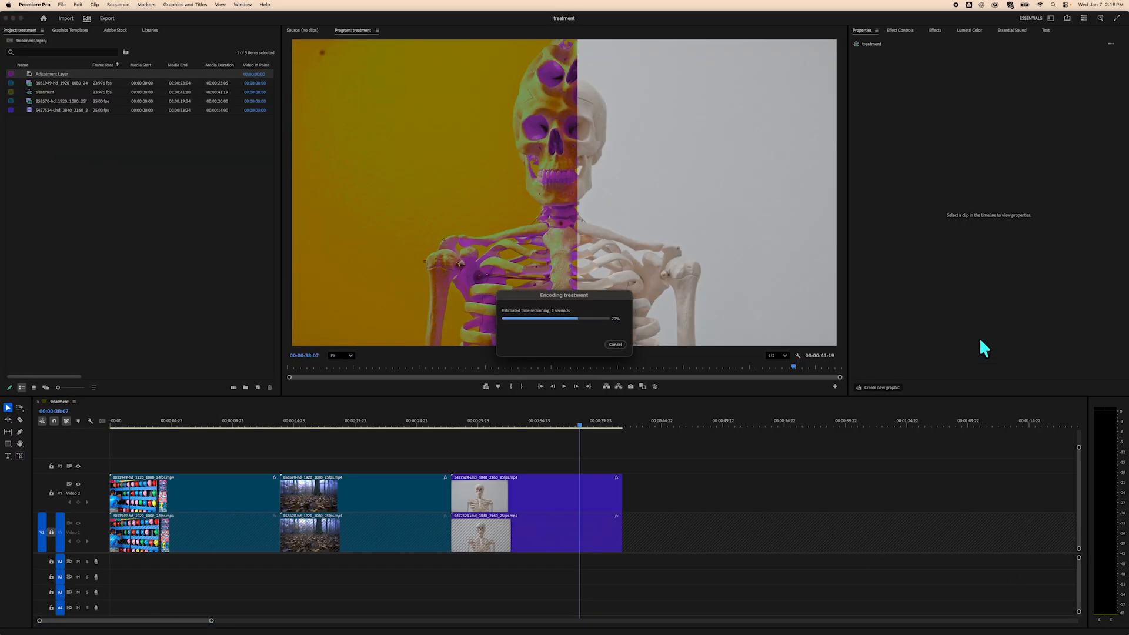
# Hide the editing application and open the exported treatment.mp4 from the treatment folder on the desktop.
pyautogui.click(28, 7)
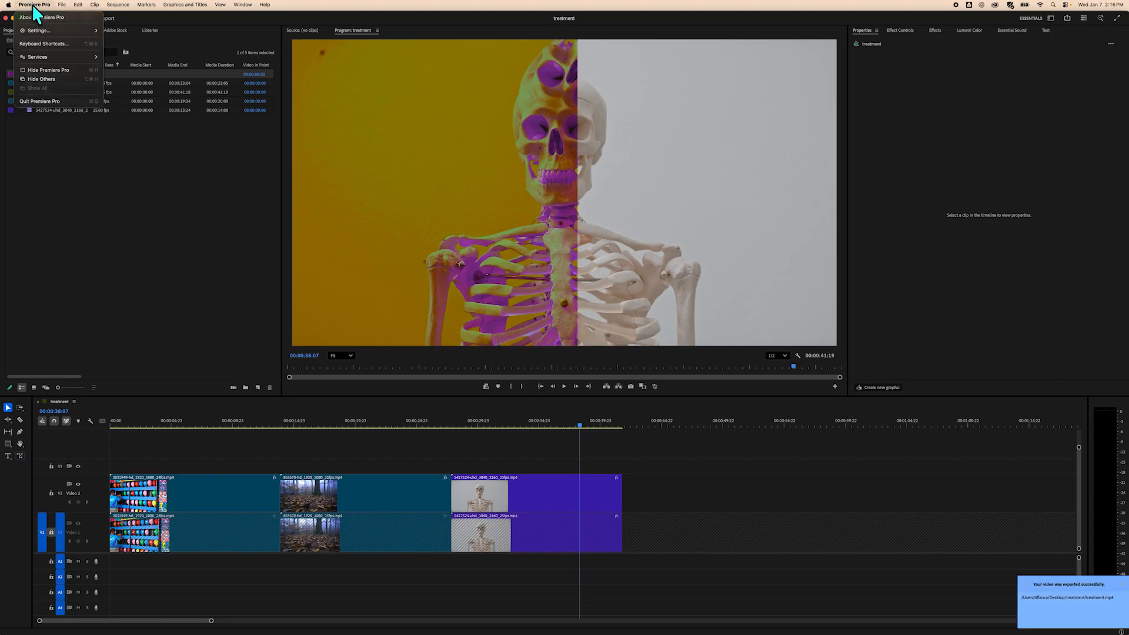
pyautogui.click(47, 78)
pyautogui.press('super+h')
pyautogui.click(939, 93)
pyautogui.doubleClick(939, 93)
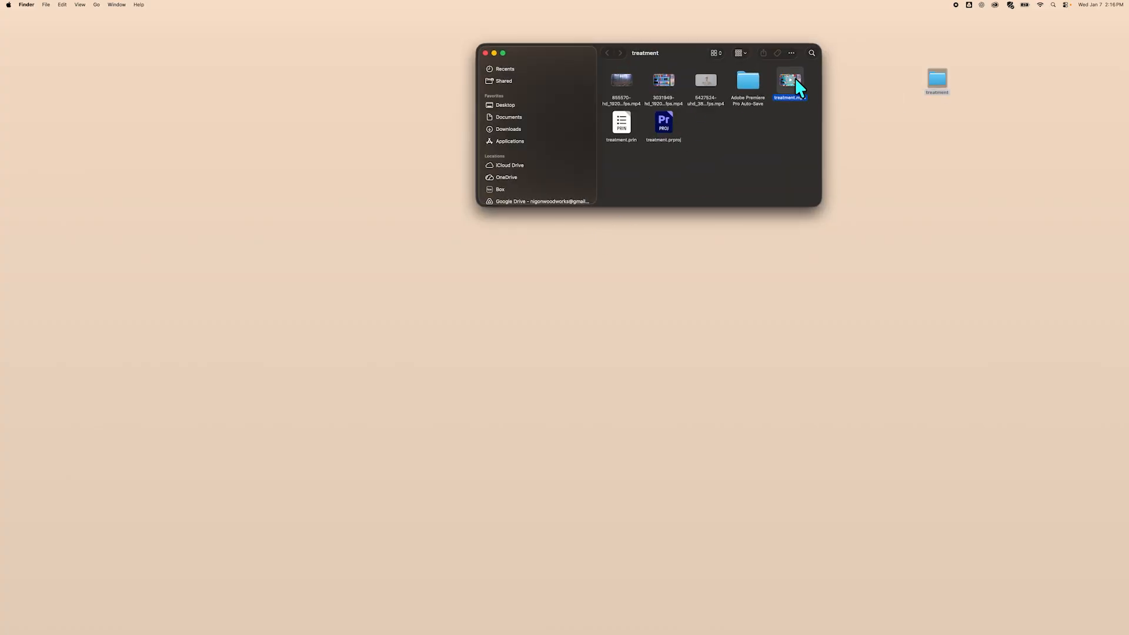
pyautogui.doubleClick(795, 80)
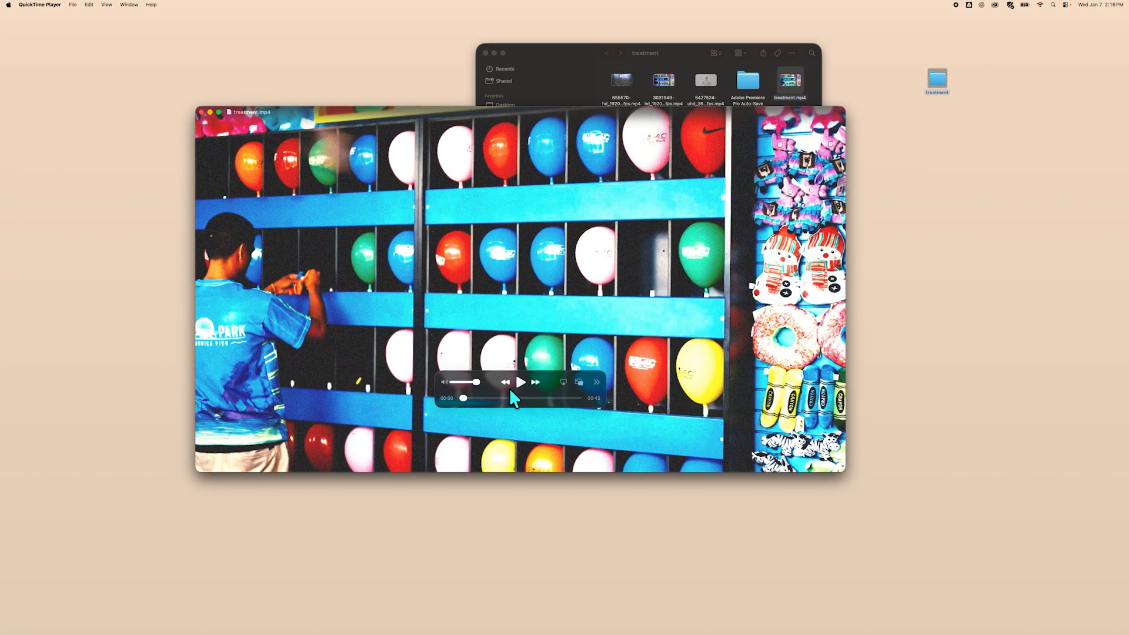
# Play the exported video and scrub through its timeline to review the final result.
pyautogui.click(520, 381)
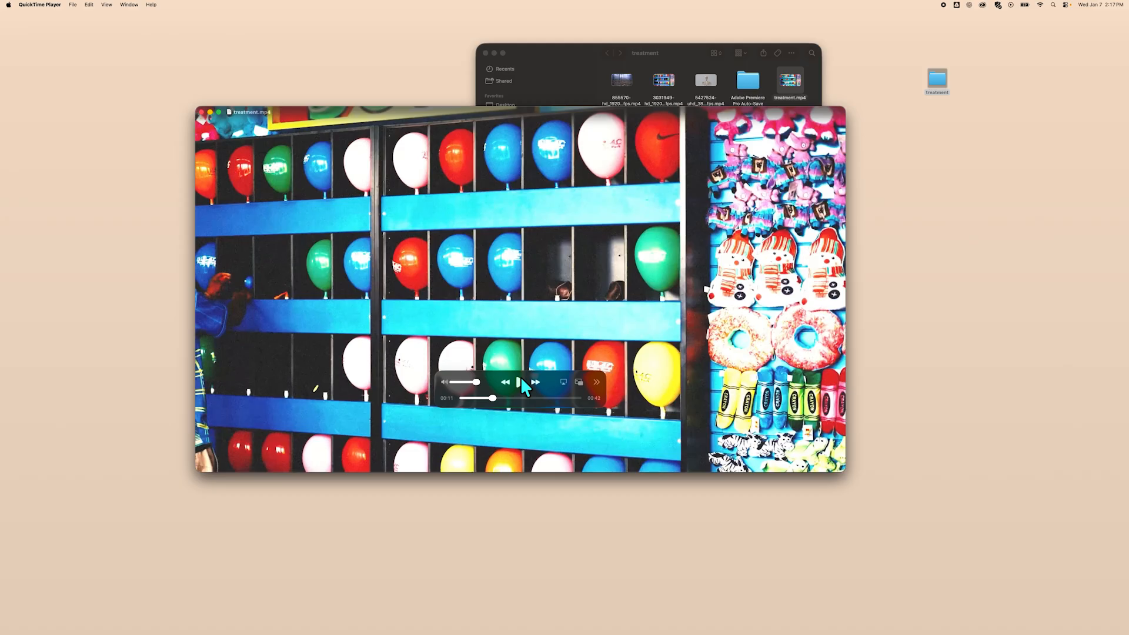
pyautogui.moveTo(493, 398); pyautogui.dragTo(569, 389)
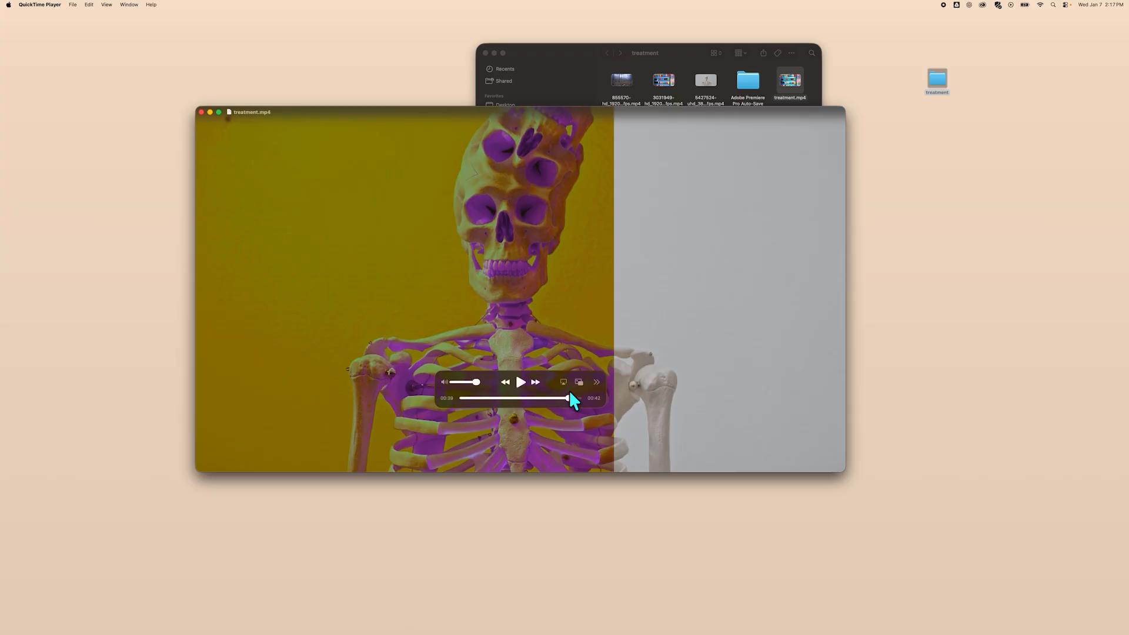
pyautogui.moveTo(568, 396); pyautogui.dragTo(541, 393)
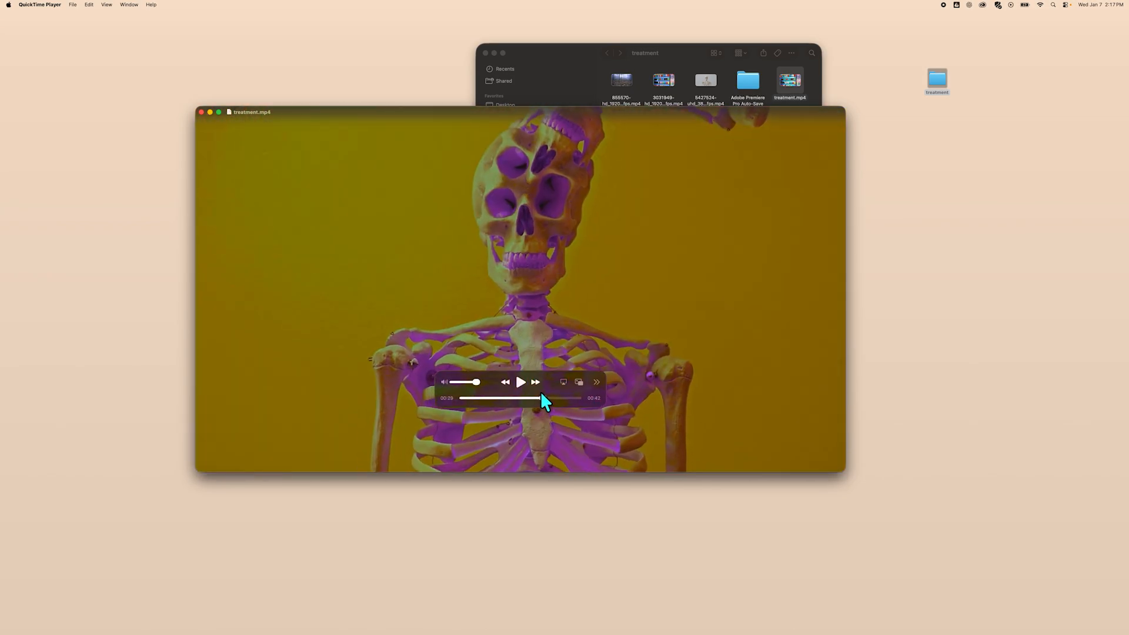